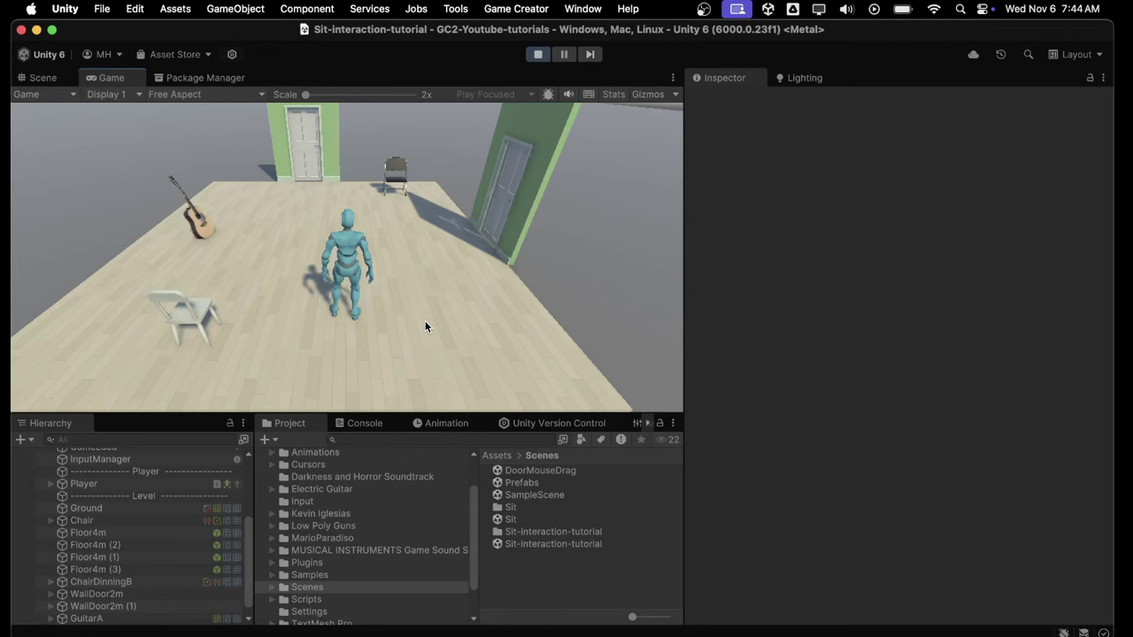
Walk the character to the door in play mode and swing the door open and closed several times with the mouse
{"action": "key", "text": "w"}
{"action": "key", "text": "d"}
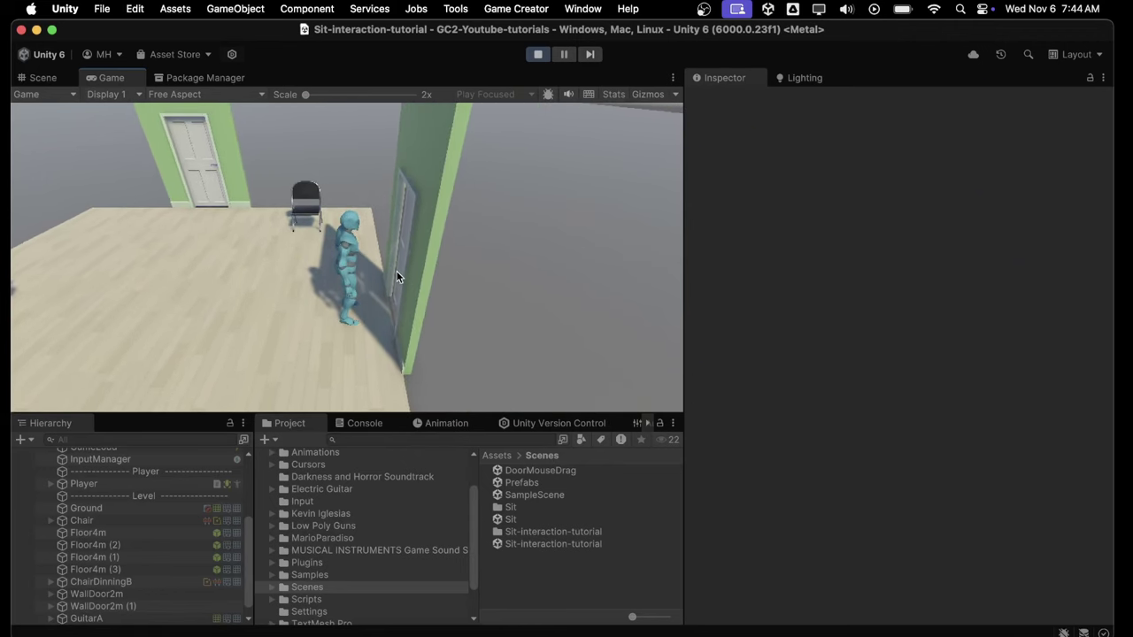
{"action": "left_click_drag", "start_coordinate": [397, 270], "coordinate": [1012, 223]}
{"action": "left_click_drag", "start_coordinate": [381, 279], "coordinate": [292, 258]}
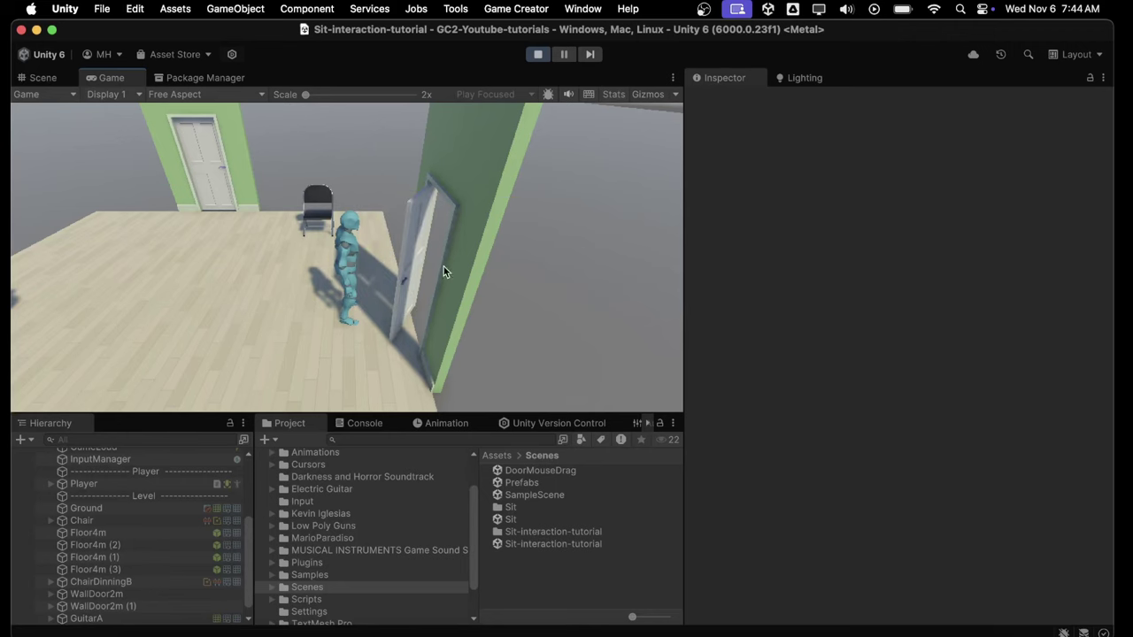
{"action": "left_click_drag", "start_coordinate": [411, 253], "coordinate": [779, 241]}
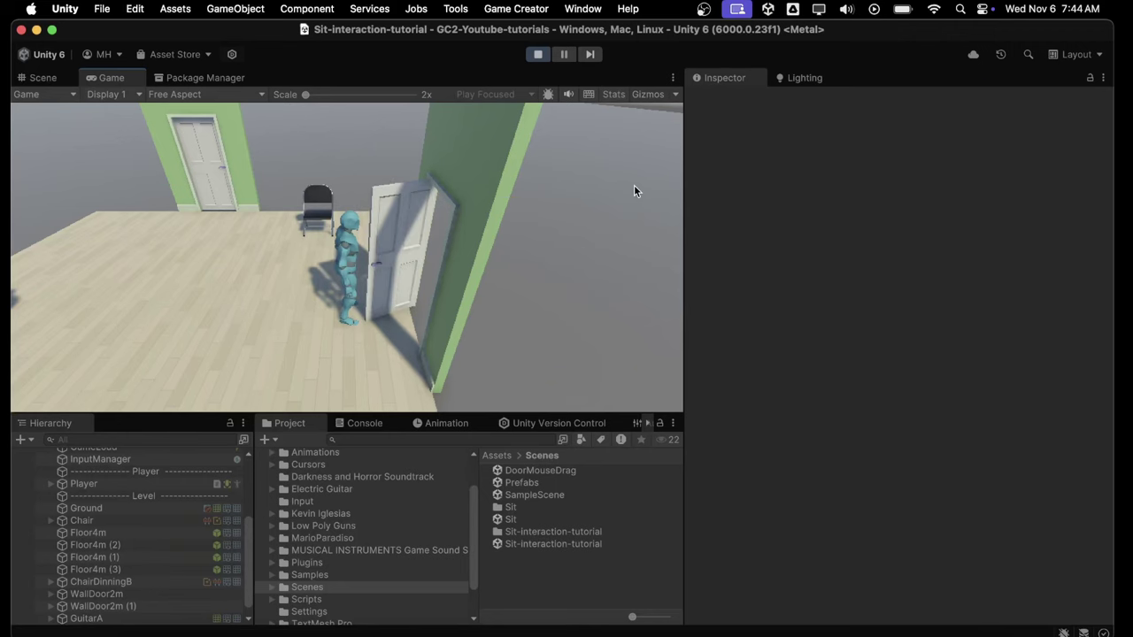
{"action": "left_click_drag", "start_coordinate": [400, 235], "coordinate": [716, 234]}
{"action": "left_click_drag", "start_coordinate": [393, 220], "coordinate": [11, 366]}
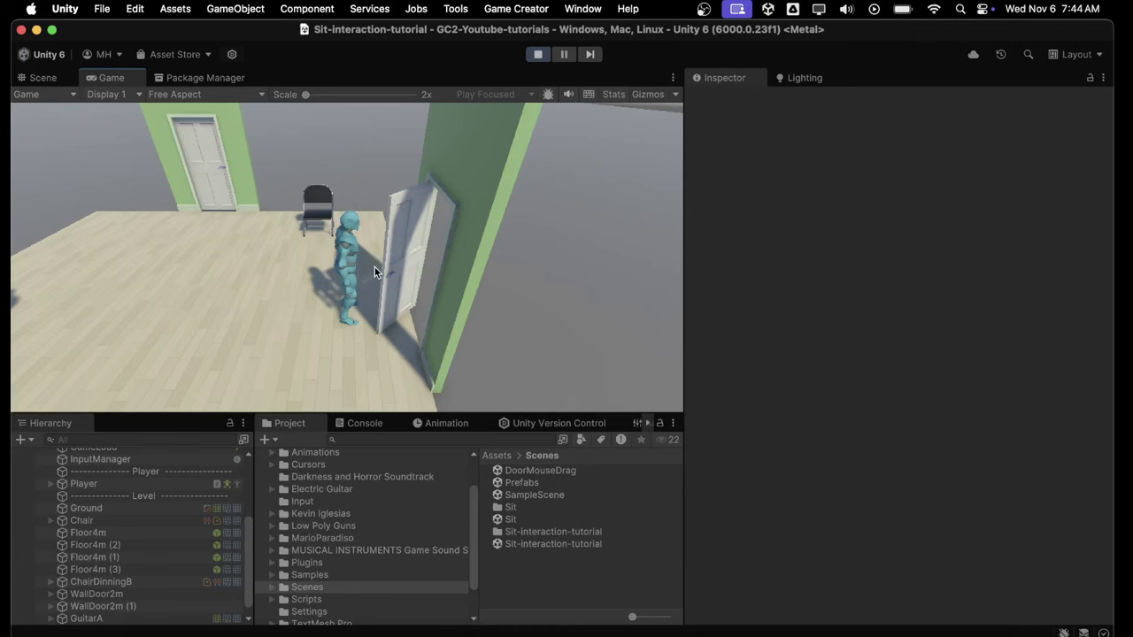
{"action": "left_click_drag", "start_coordinate": [401, 251], "coordinate": [713, 263]}
{"action": "left_click_drag", "start_coordinate": [399, 223], "coordinate": [14, 307]}
{"action": "left_click_drag", "start_coordinate": [390, 301], "coordinate": [434, 372]}
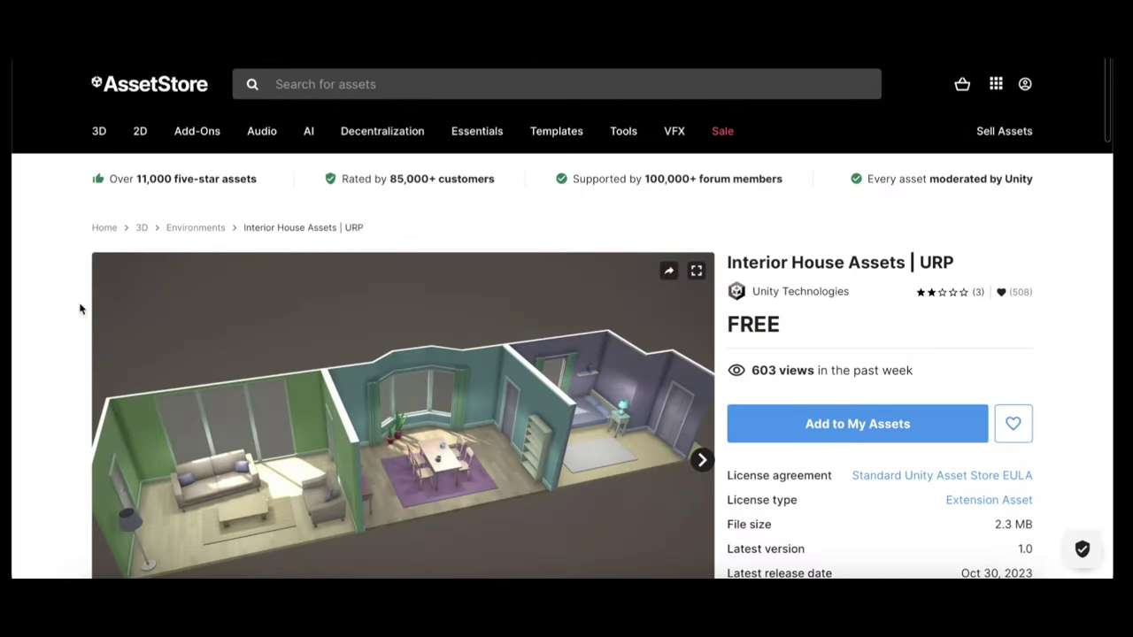
Review the Interior House Assets | URP page on the Asset Store and check the package's details in Unity
{"action": "scroll", "coordinate": [61, 218], "scroll_direction": "down", "scroll_amount": 1}
{"action": "scroll", "coordinate": [62, 218], "scroll_direction": "down", "scroll_amount": 2}
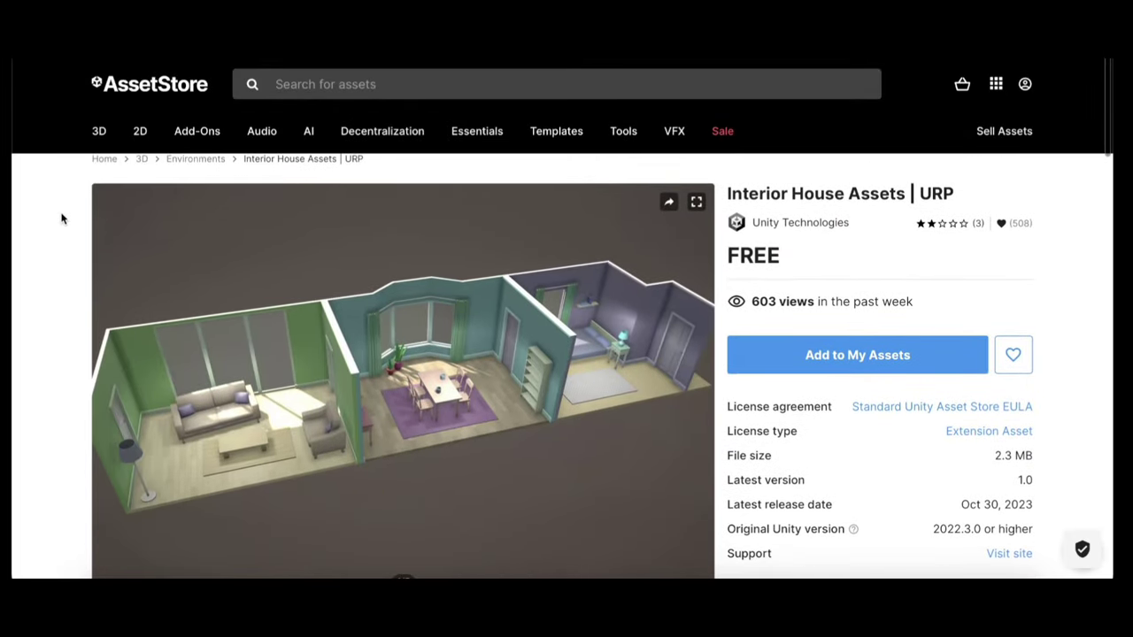
{"action": "scroll", "coordinate": [62, 219], "scroll_direction": "down", "scroll_amount": 1}
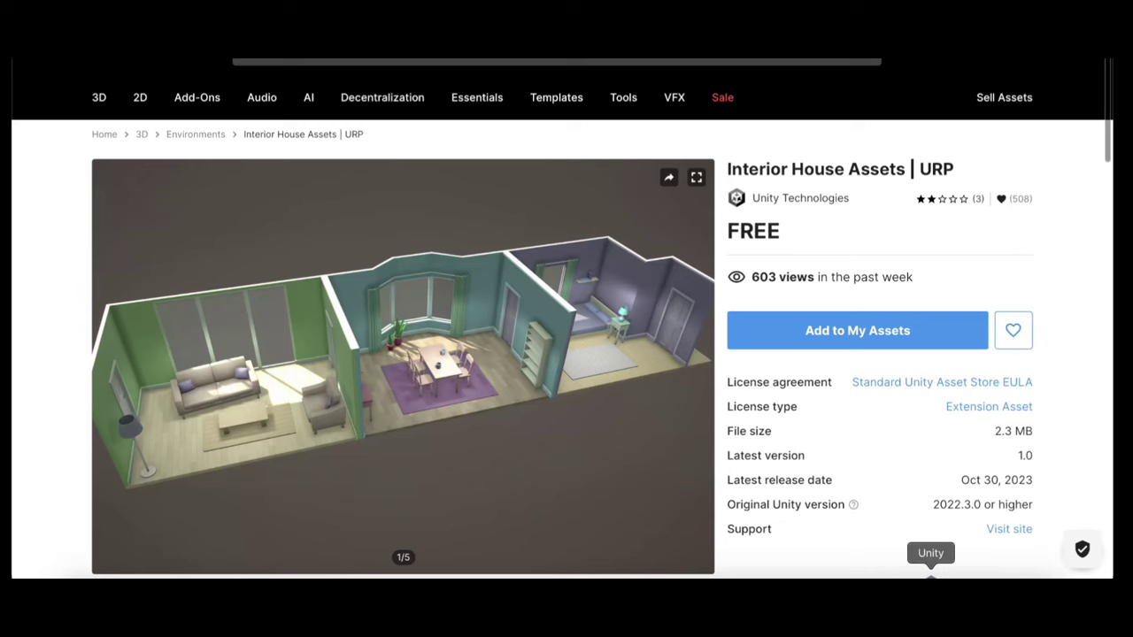
{"action": "left_click", "coordinate": [929, 571]}
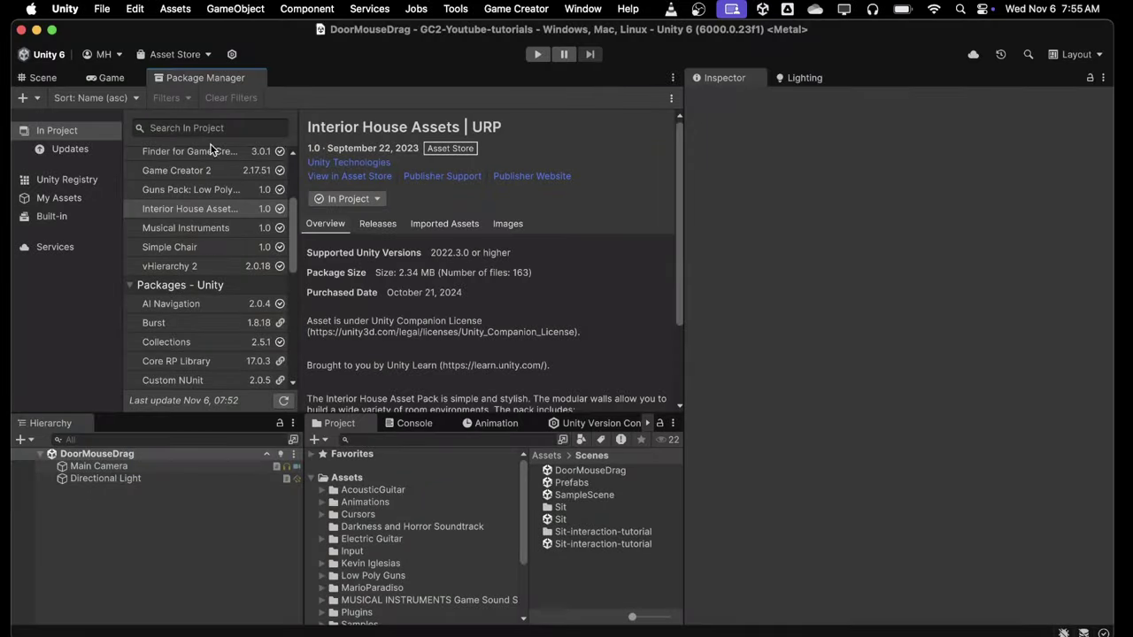
{"action": "left_click", "coordinate": [181, 209]}
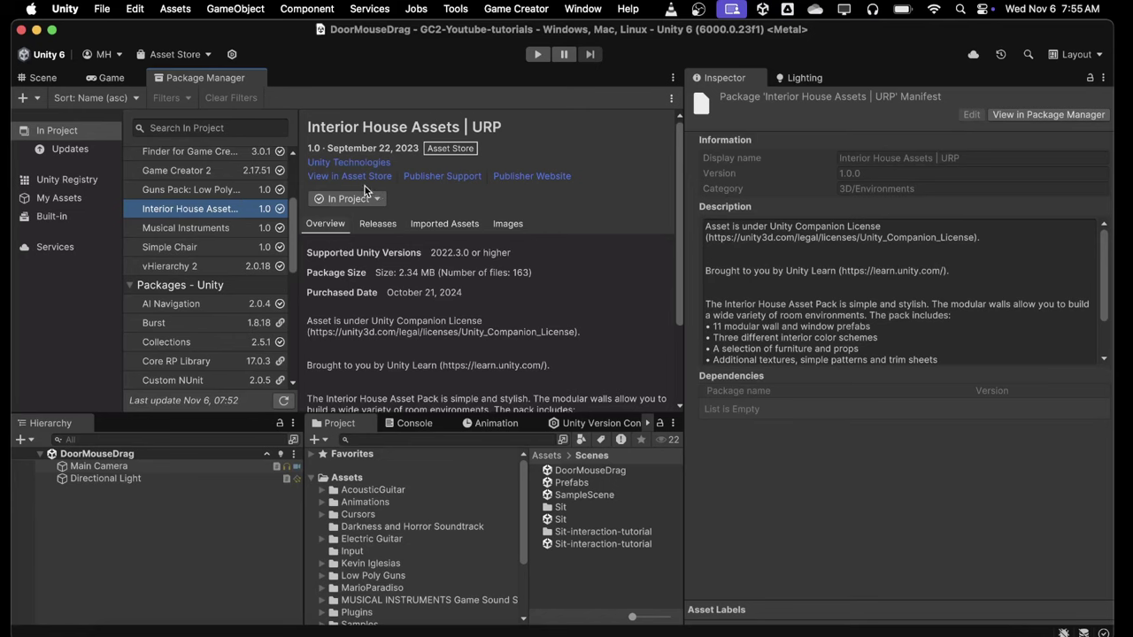
Add a 3D plane to the DoorMouseDrag scene as the ground
{"action": "left_click", "coordinate": [43, 79]}
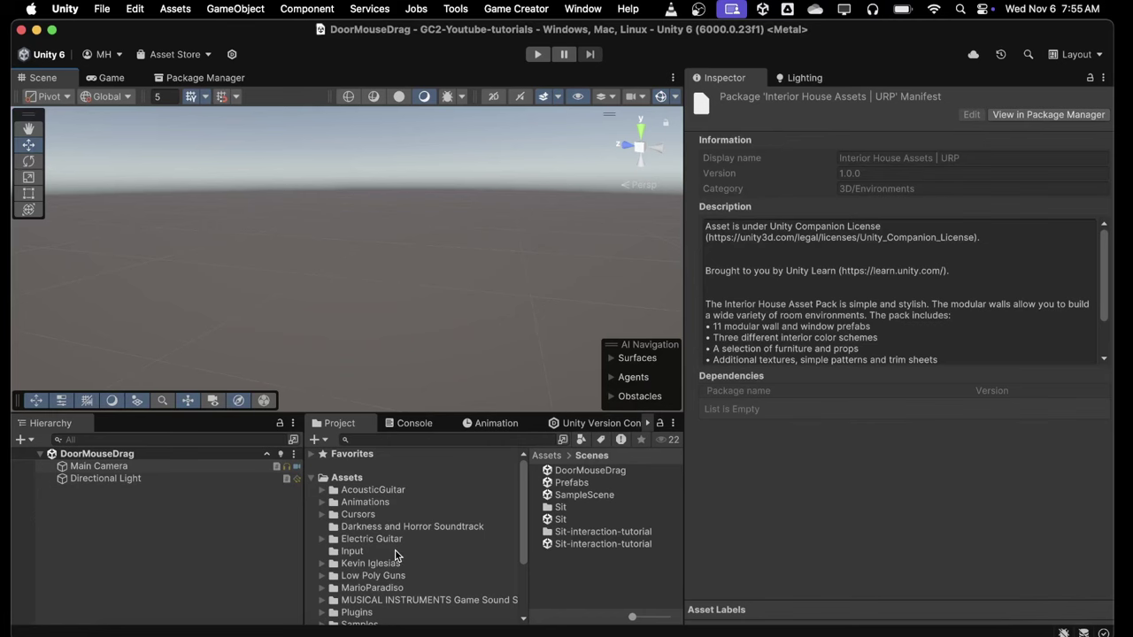
{"action": "scroll", "coordinate": [395, 554], "scroll_direction": "down", "scroll_amount": 4}
{"action": "scroll", "coordinate": [395, 555], "scroll_direction": "up", "scroll_amount": 5}
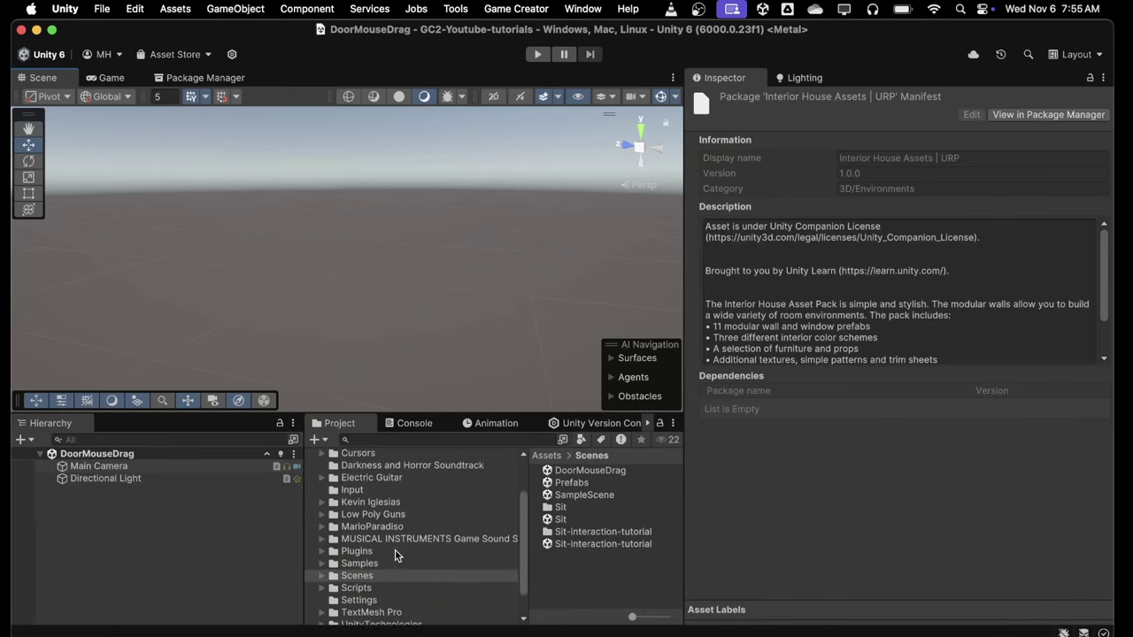
{"action": "left_click", "coordinate": [30, 440]}
{"action": "mouse_move", "coordinate": [37, 416]}
{"action": "mouse_move", "coordinate": [50, 373]}
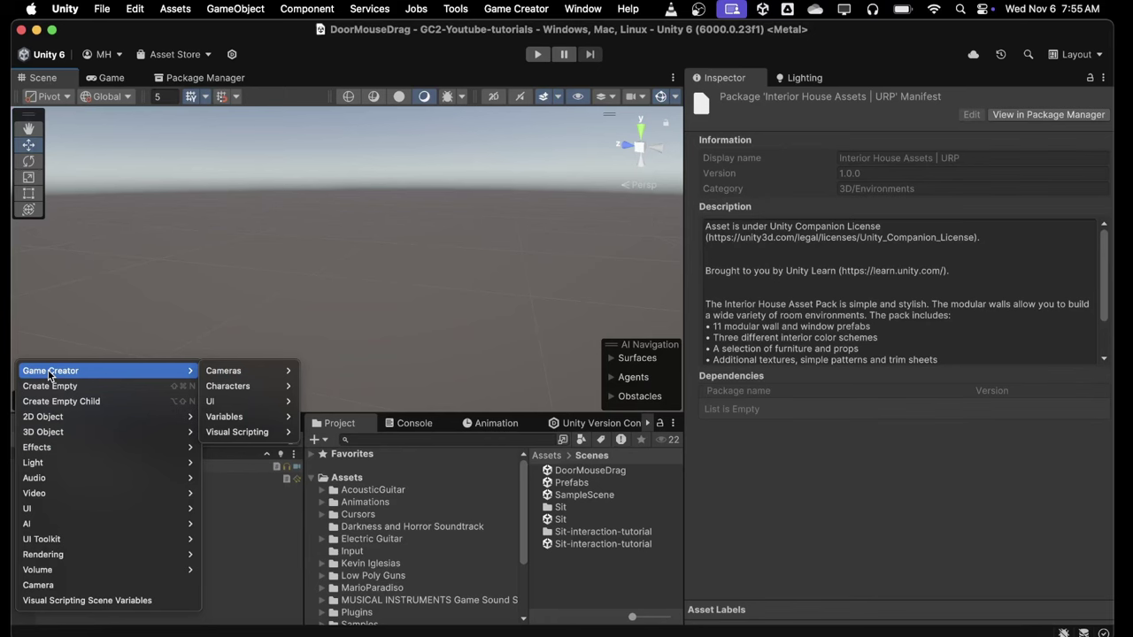
{"action": "mouse_move", "coordinate": [52, 434]}
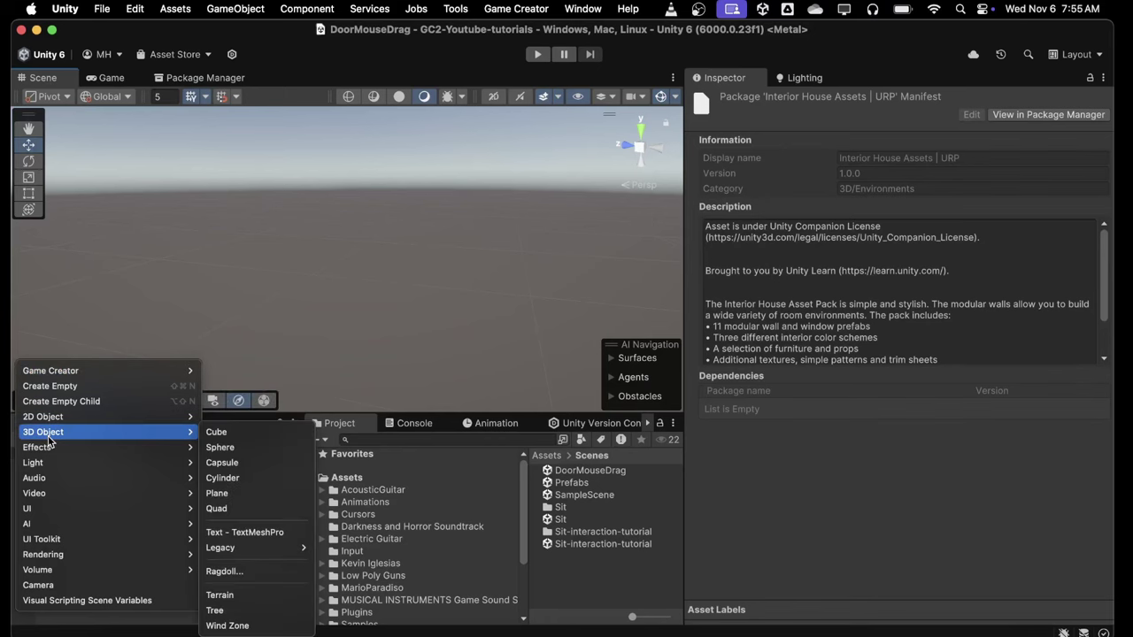
{"action": "left_click", "coordinate": [235, 494]}
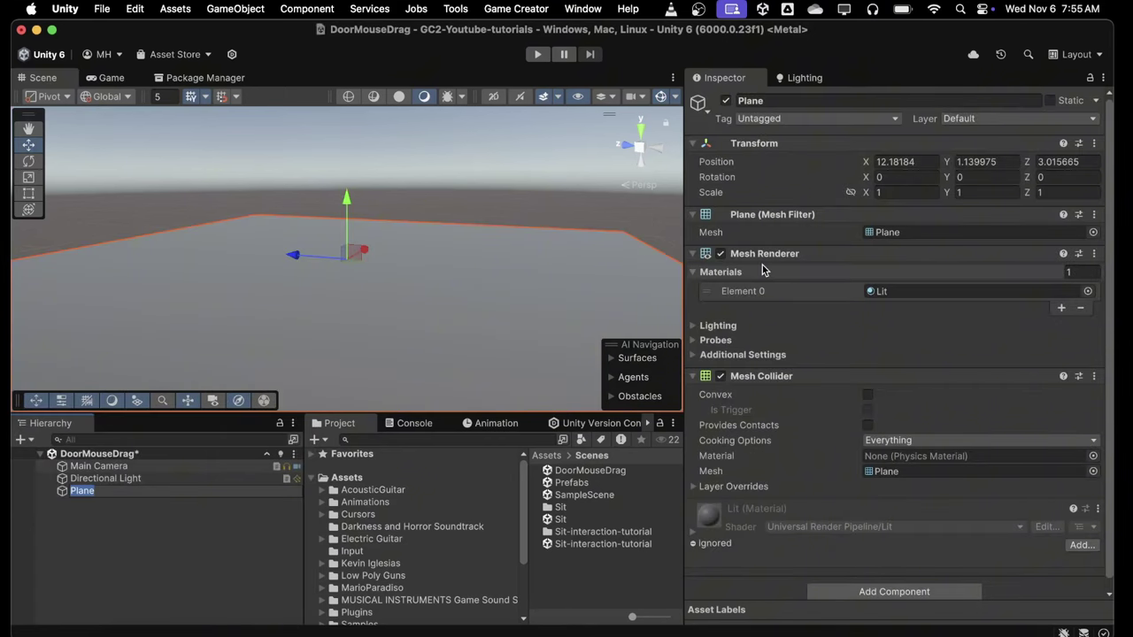
Set the plane's X and Z scale to 5
{"action": "left_click", "coordinate": [890, 192]}
{"action": "type", "text": "5"}
{"action": "key", "text": "Tab"}
{"action": "key", "text": "Tab"}
{"action": "type", "text": "5"}
{"action": "key", "text": "Tab"}
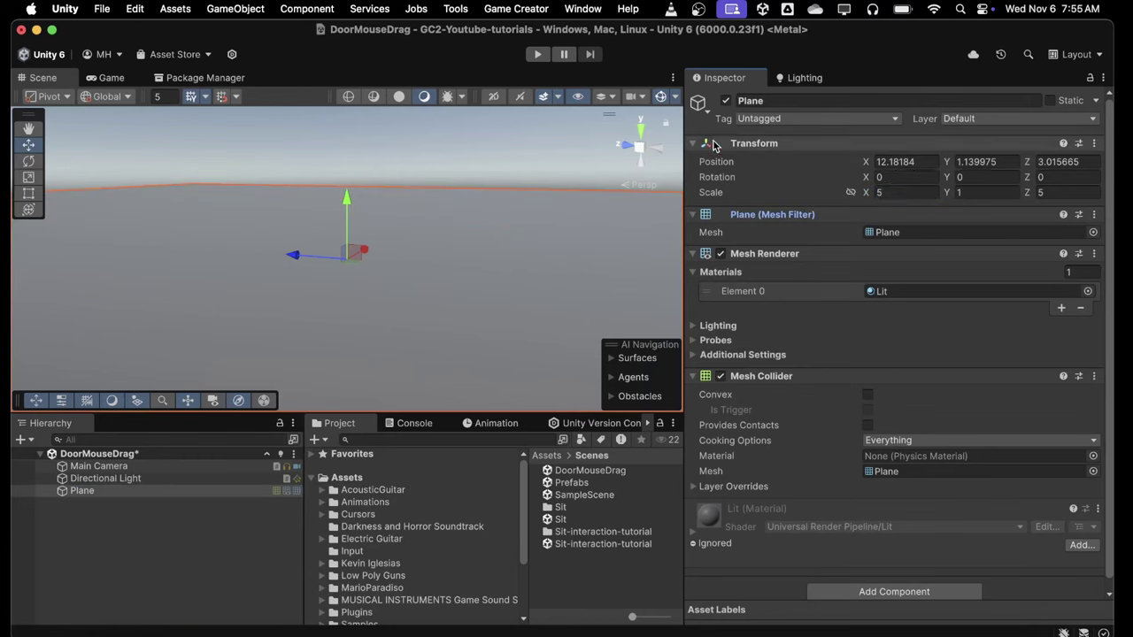
Reset the plane's transform to the origin and scale it to 5 in X and Z
{"action": "left_click", "coordinate": [1095, 143]}
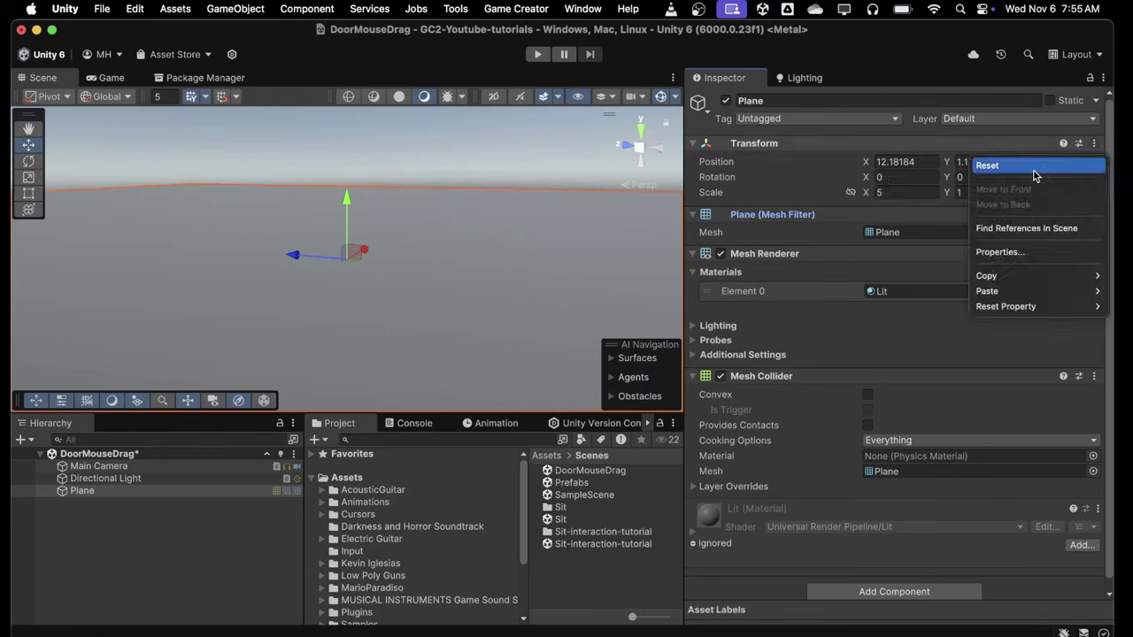
{"action": "left_click", "coordinate": [987, 165]}
{"action": "left_click", "coordinate": [914, 195]}
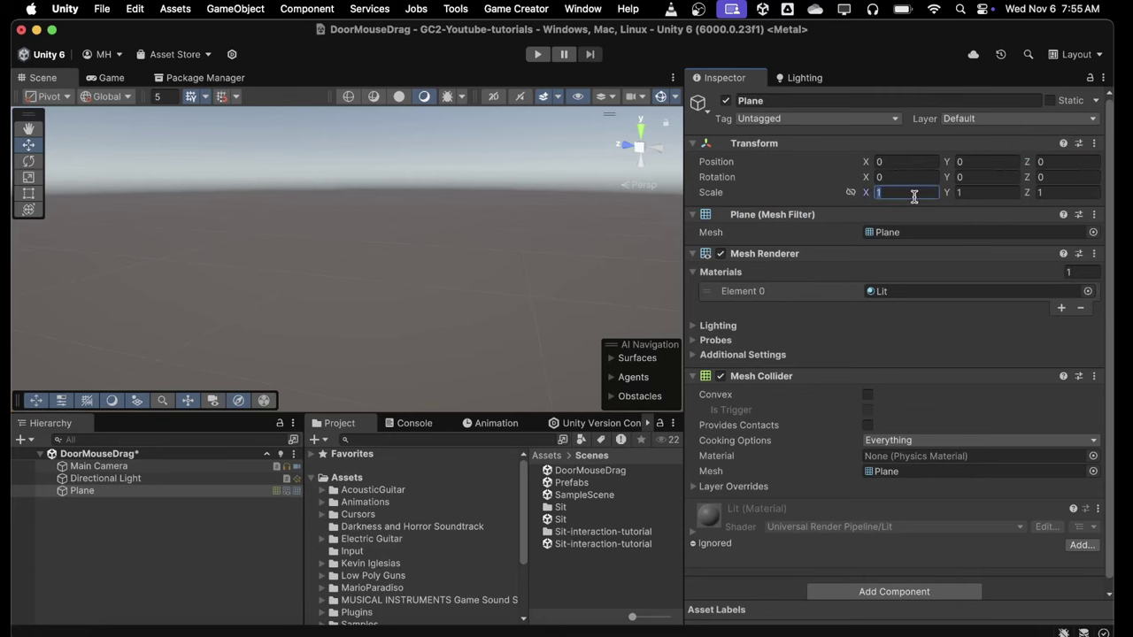
{"action": "type", "text": "5"}
{"action": "key", "text": "Tab"}
{"action": "key", "text": "Tab"}
{"action": "type", "text": "5"}
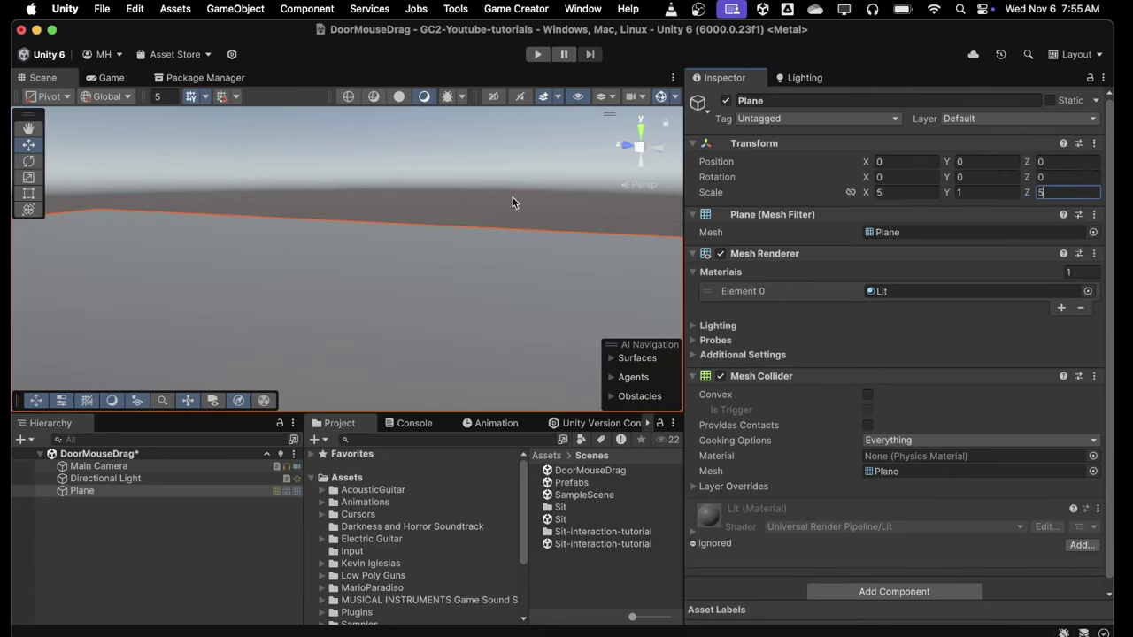
Open the Walls prefab folder of UnityTechnologies' Basic Asset Pack Interior in the project assets
{"action": "right_click_drag", "start_coordinate": [463, 220], "coordinate": [223, 261]}
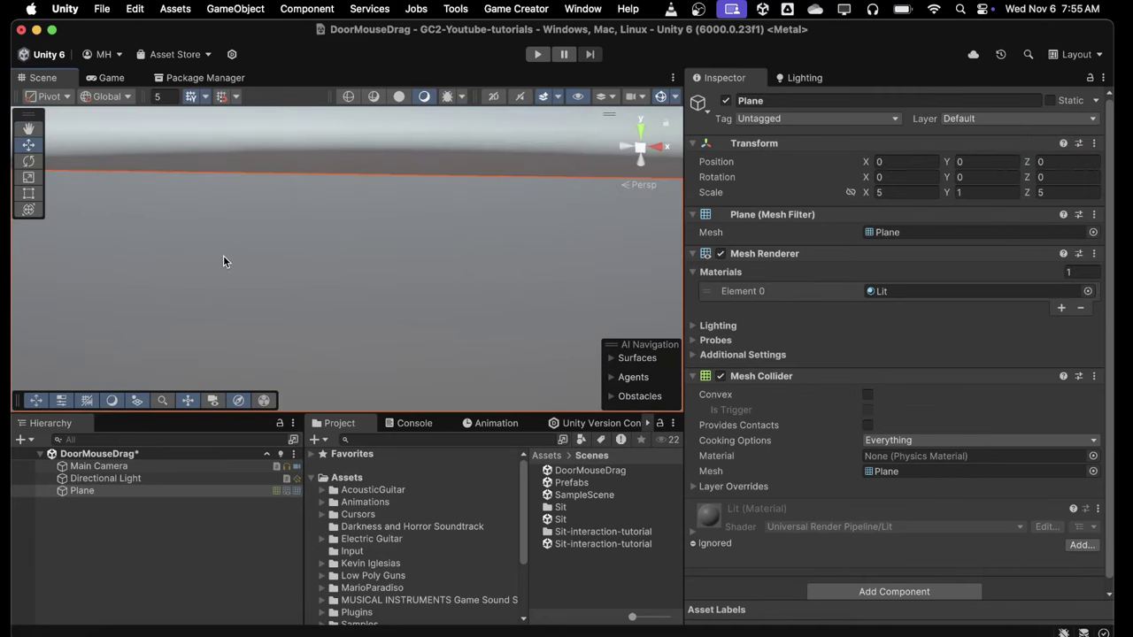
{"action": "scroll", "coordinate": [343, 571], "scroll_direction": "down", "scroll_amount": 5}
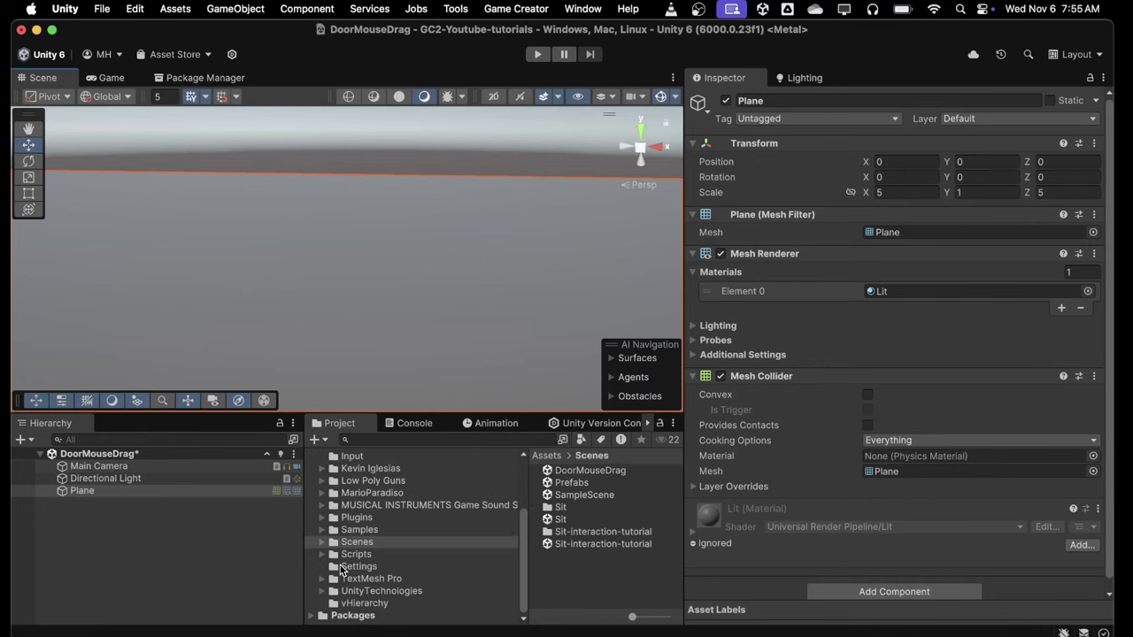
{"action": "left_click", "coordinate": [323, 590]}
{"action": "left_click", "coordinate": [334, 603]}
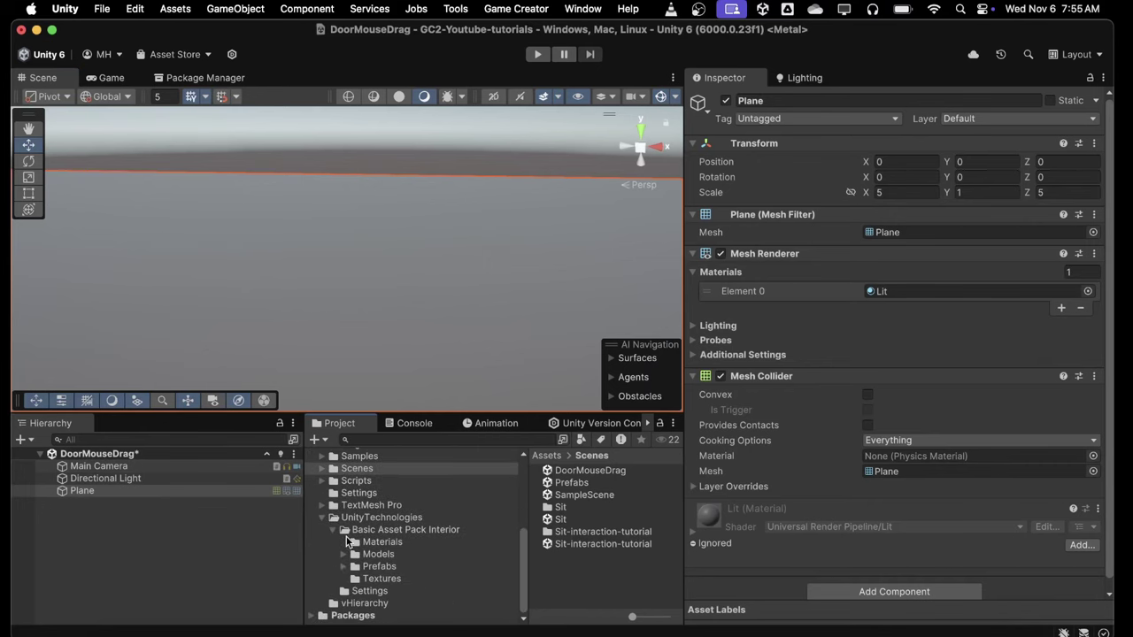
{"action": "left_click", "coordinate": [344, 566]}
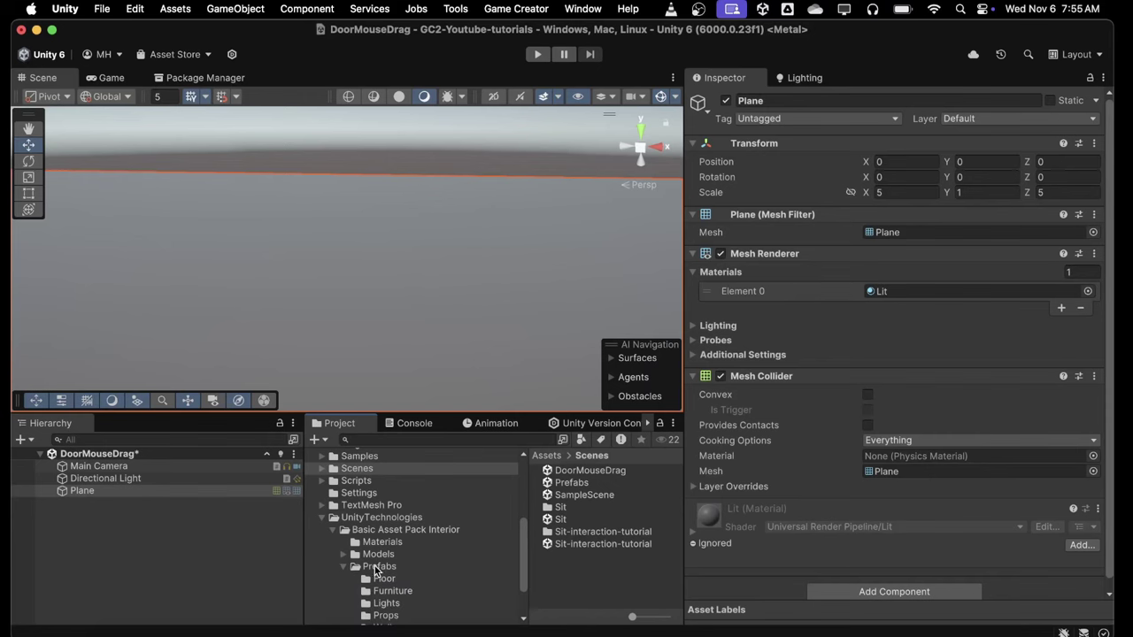
{"action": "scroll", "coordinate": [376, 571], "scroll_direction": "down", "scroll_amount": 3}
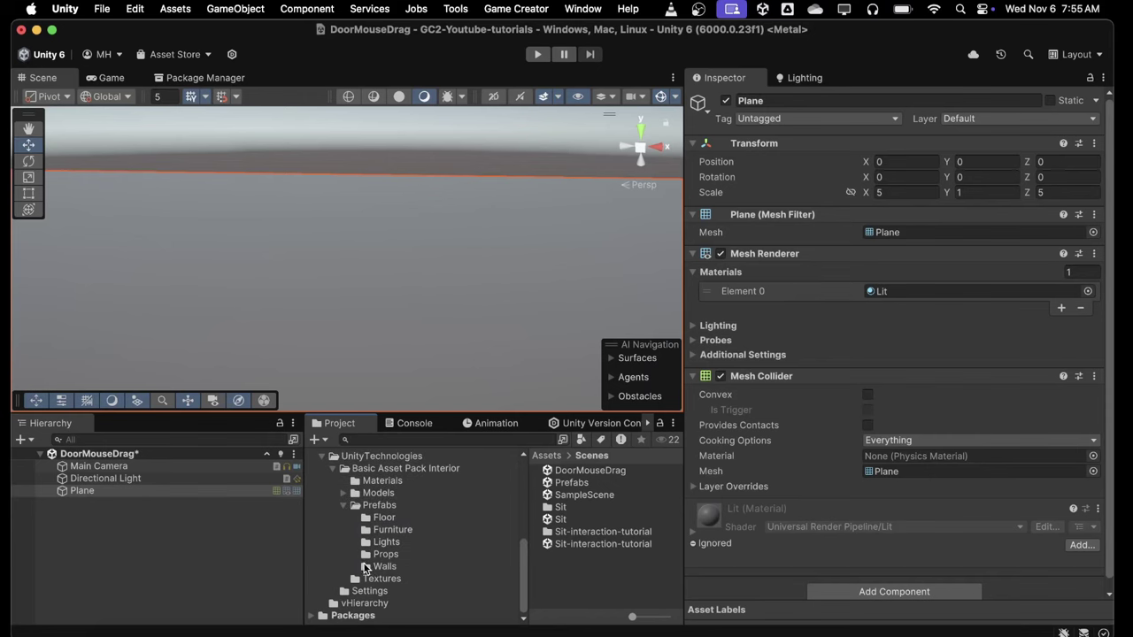
{"action": "left_click", "coordinate": [364, 563]}
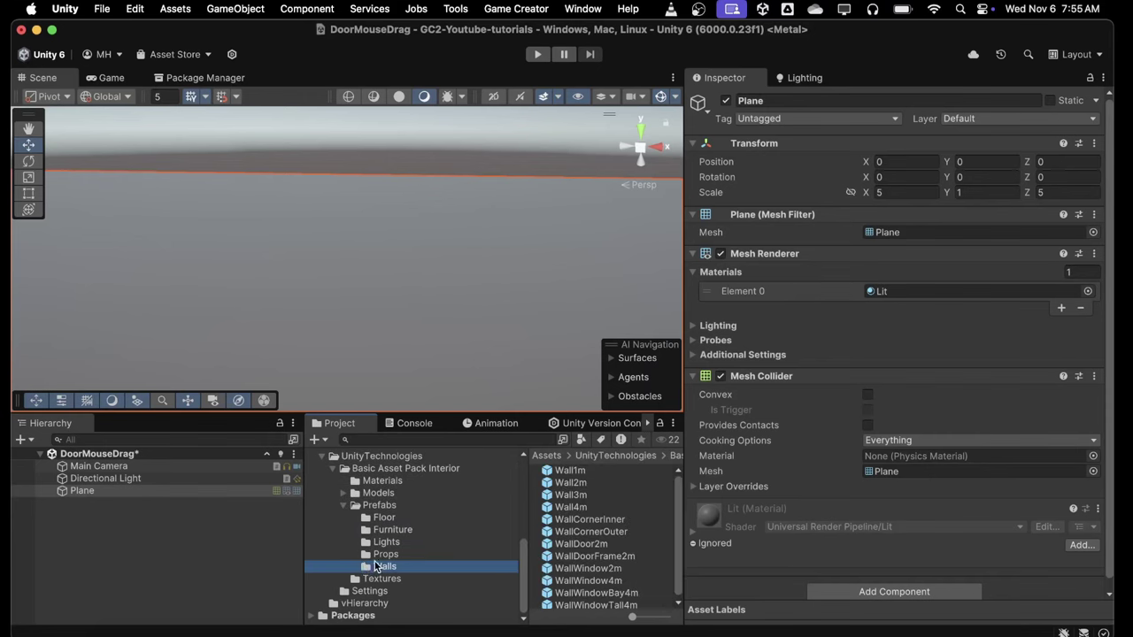
Preview the WallDoor2m and WallDoorFrame2m prefabs and place WallDoor2m on the ground plane
{"action": "scroll", "coordinate": [576, 555], "scroll_direction": "down", "scroll_amount": 1}
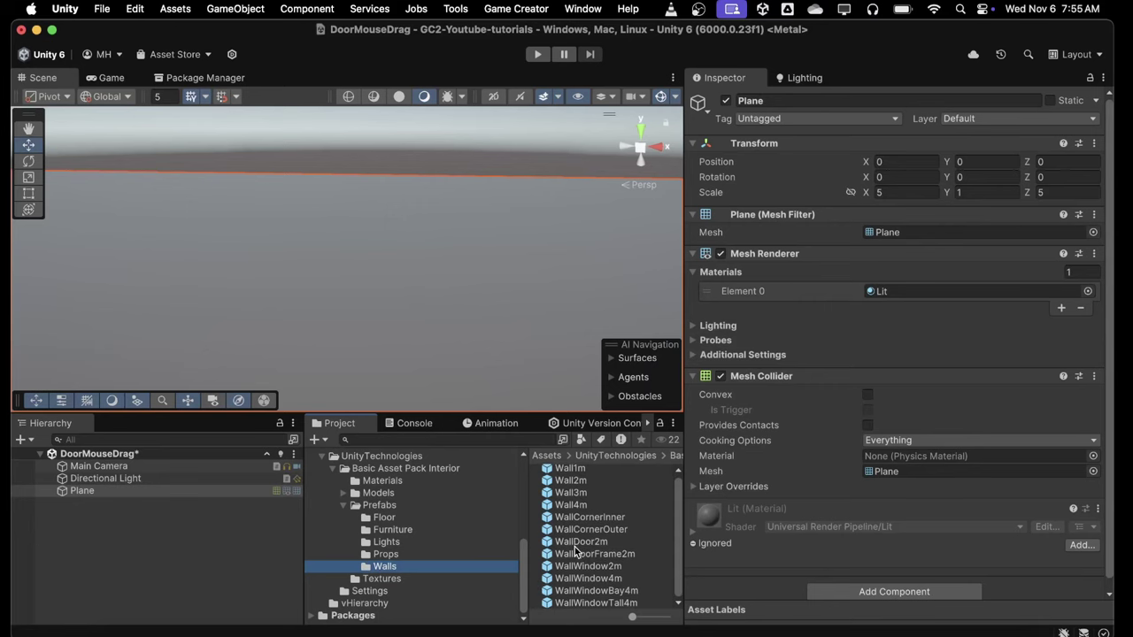
{"action": "left_click", "coordinate": [577, 542]}
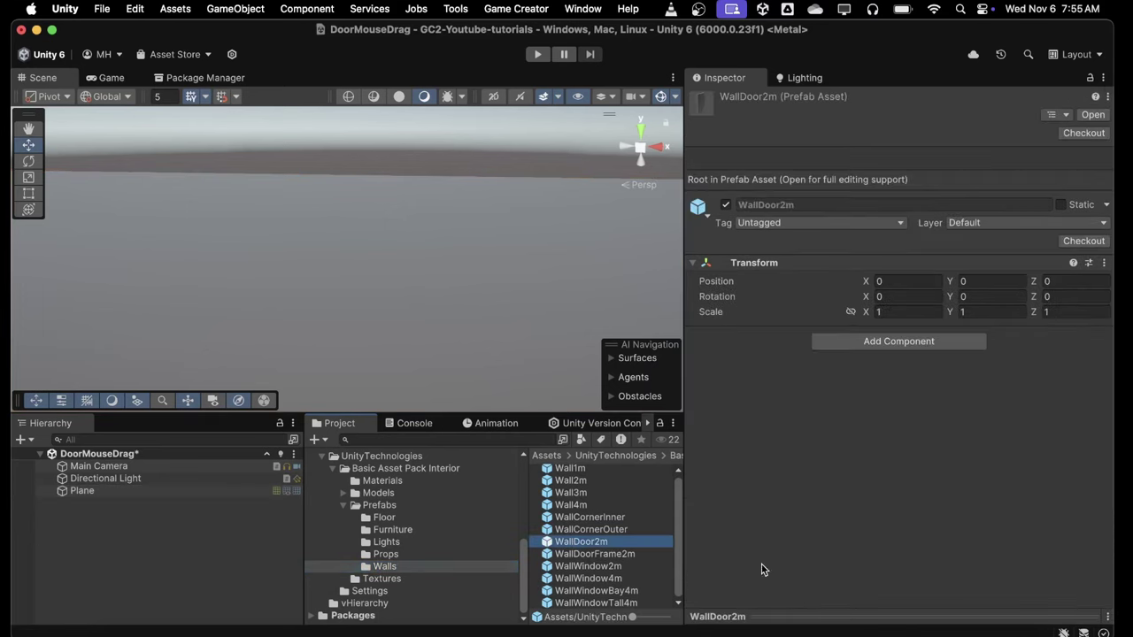
{"action": "left_click", "coordinate": [770, 614]}
{"action": "left_click_drag", "start_coordinate": [885, 539], "coordinate": [809, 538]}
{"action": "left_click", "coordinate": [577, 554]}
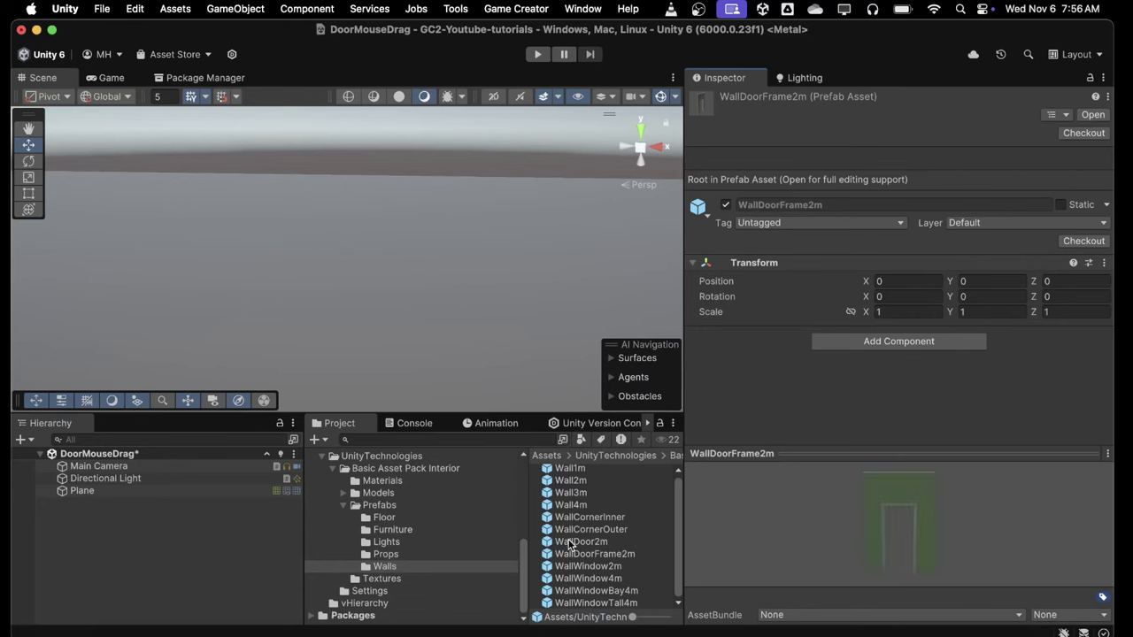
{"action": "left_click_drag", "start_coordinate": [571, 542], "coordinate": [316, 274]}
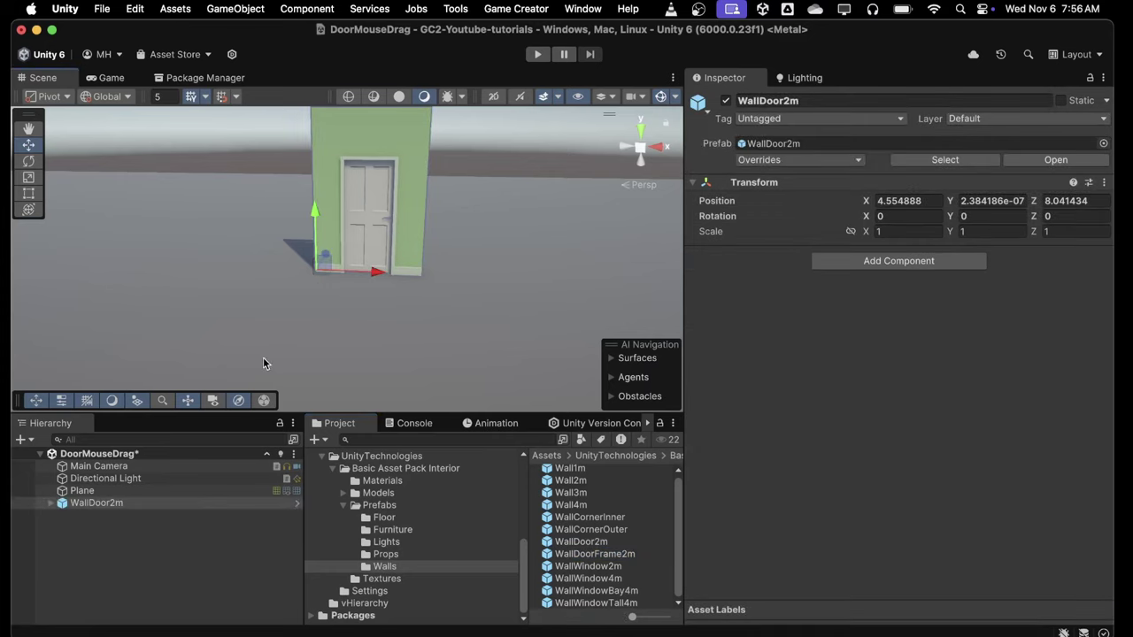
Select the Door child of WallDoor2m and compare its handle position in Center and Pivot modes, ending in Pivot
{"action": "left_click", "coordinate": [51, 504]}
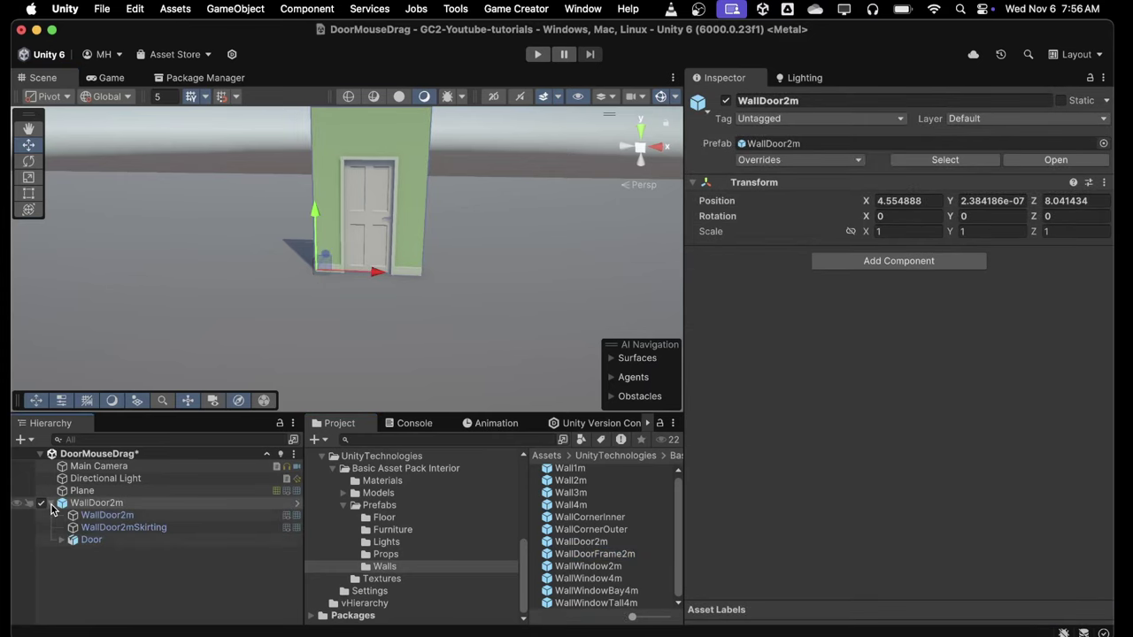
{"action": "left_click", "coordinate": [97, 541]}
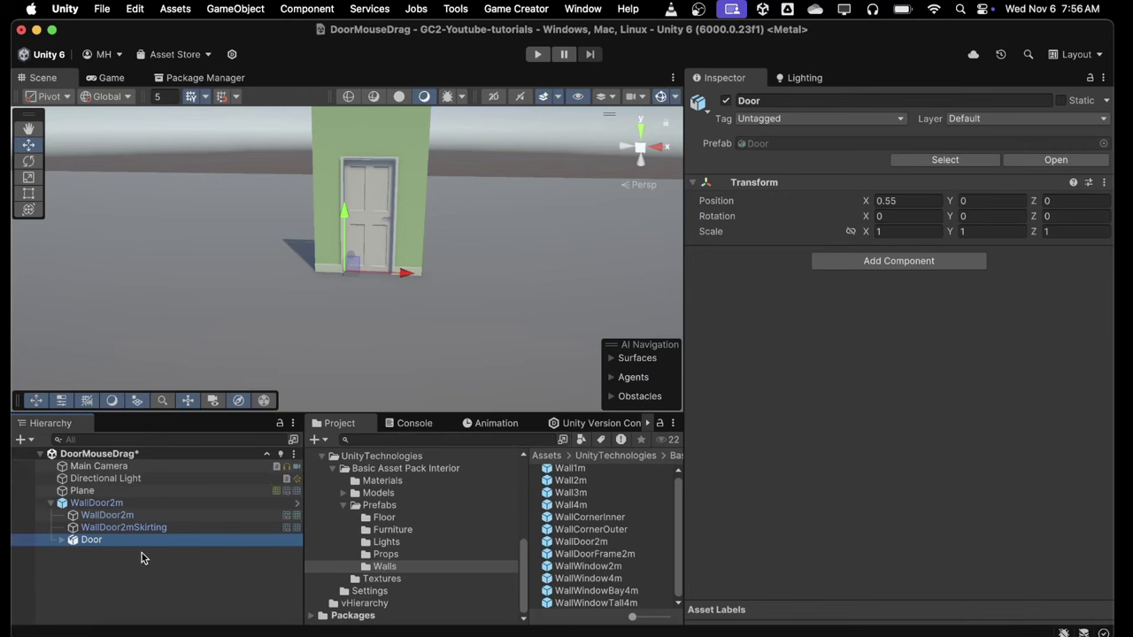
{"action": "left_click", "coordinate": [50, 97]}
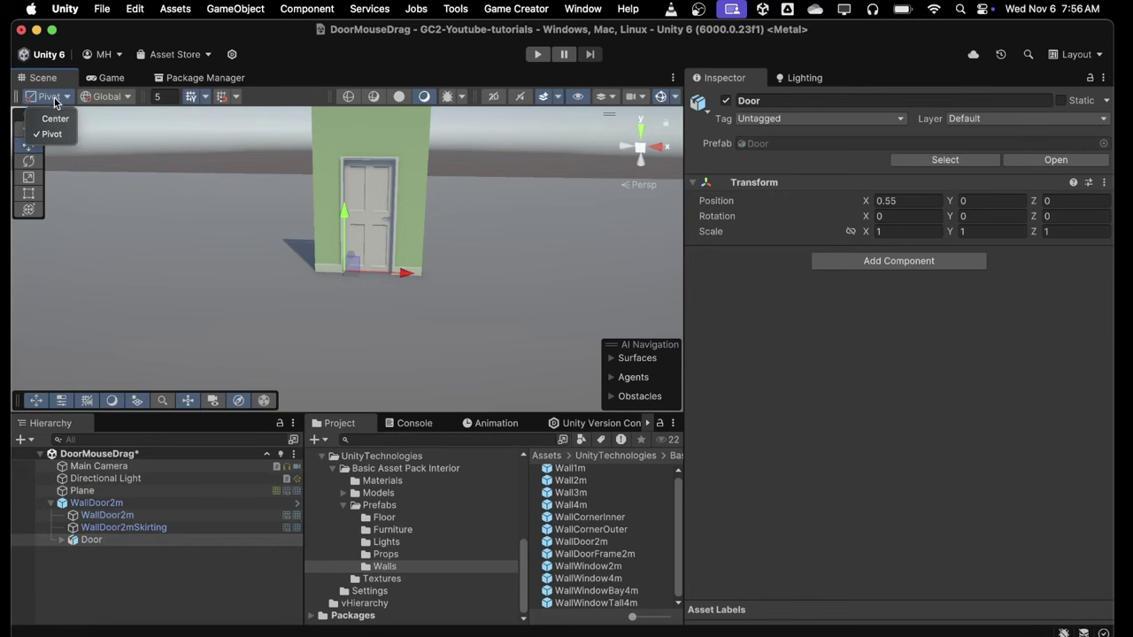
{"action": "left_click", "coordinate": [53, 118]}
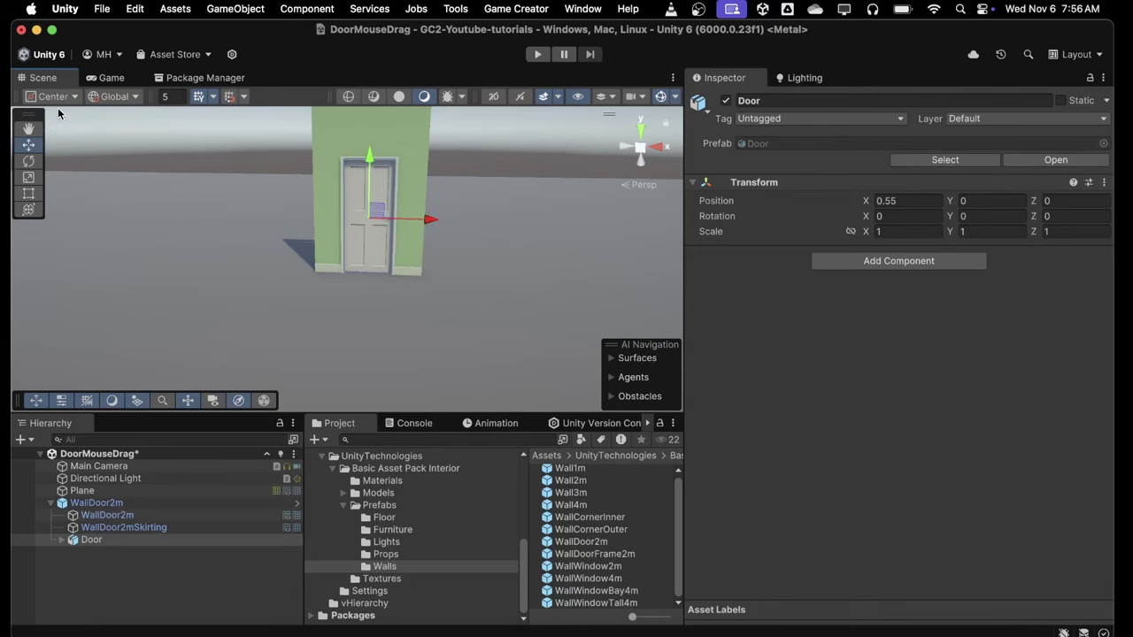
{"action": "left_click", "coordinate": [59, 96]}
{"action": "left_click", "coordinate": [55, 135]}
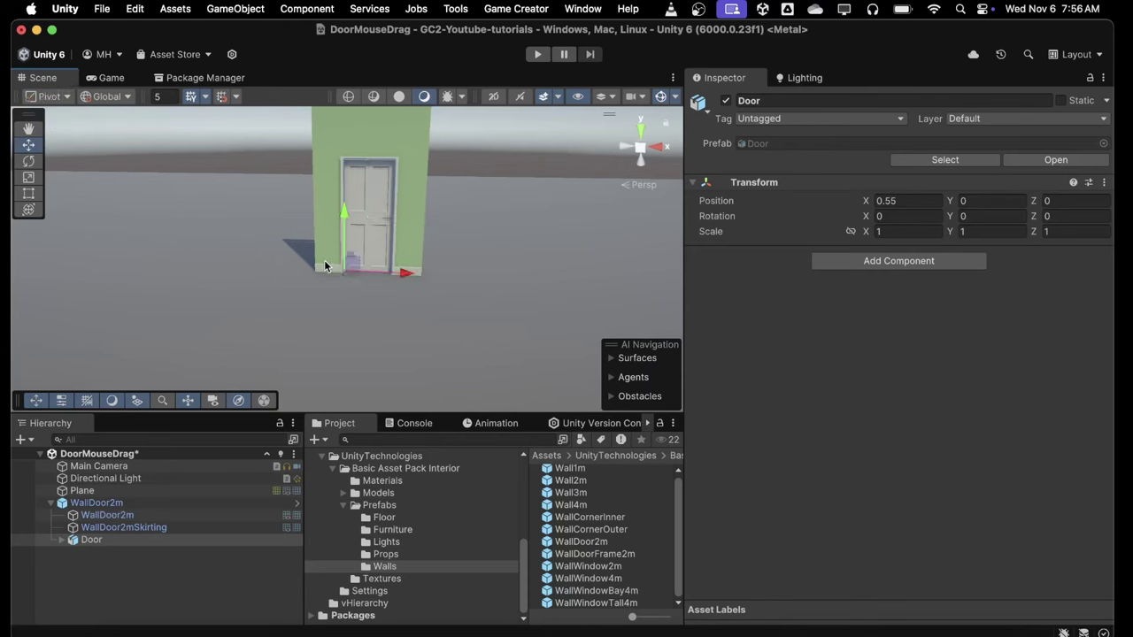
Try rotating the Door around its pivot, undo the rotation and return to the Move tool
{"action": "key", "text": "e"}
{"action": "left_click_drag", "start_coordinate": [383, 286], "coordinate": [402, 323]}
{"action": "key", "text": "super+z"}
{"action": "key", "text": "w"}
Completely unpack the WallDoor2m prefab instance in the scene and collapse its children
{"action": "left_click", "coordinate": [102, 505]}
{"action": "right_click", "coordinate": [102, 506]}
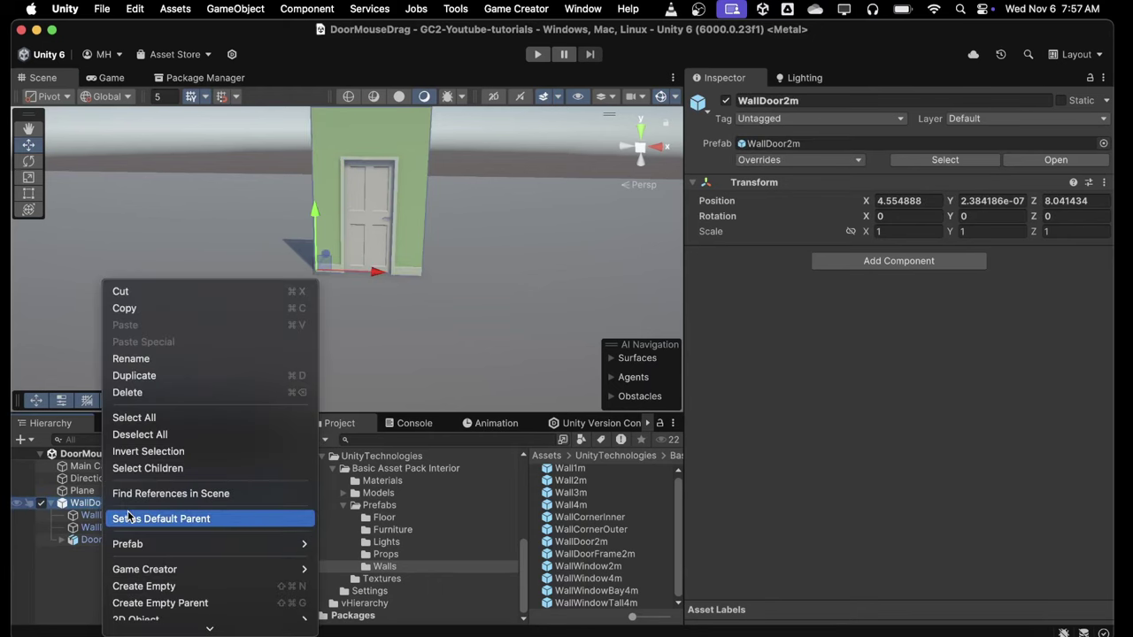
{"action": "mouse_move", "coordinate": [149, 542]}
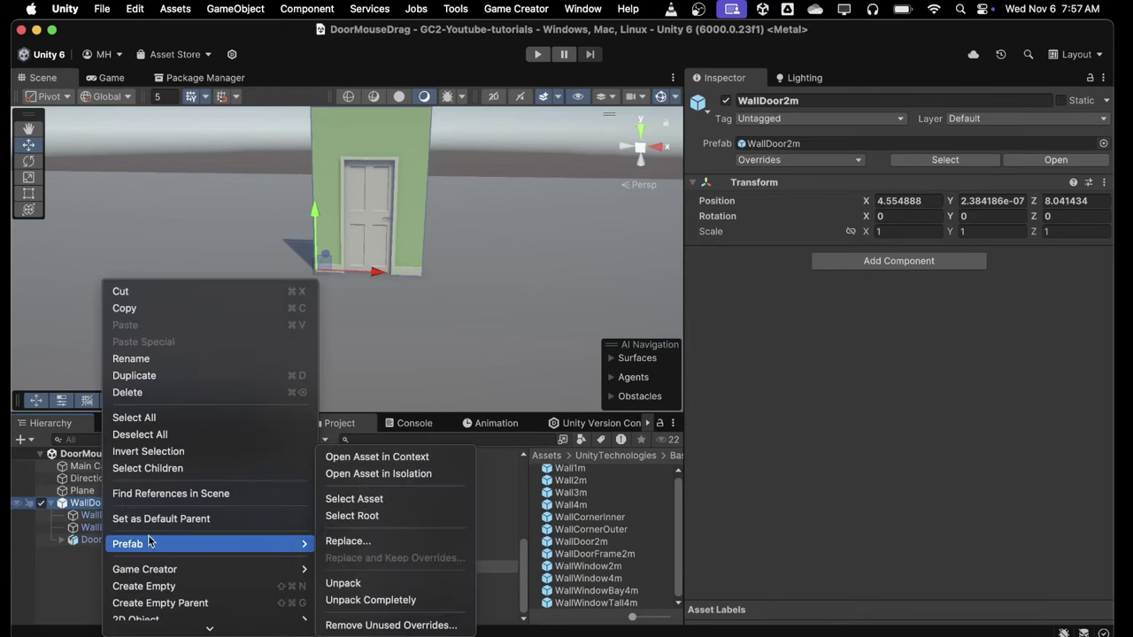
{"action": "left_click", "coordinate": [343, 600]}
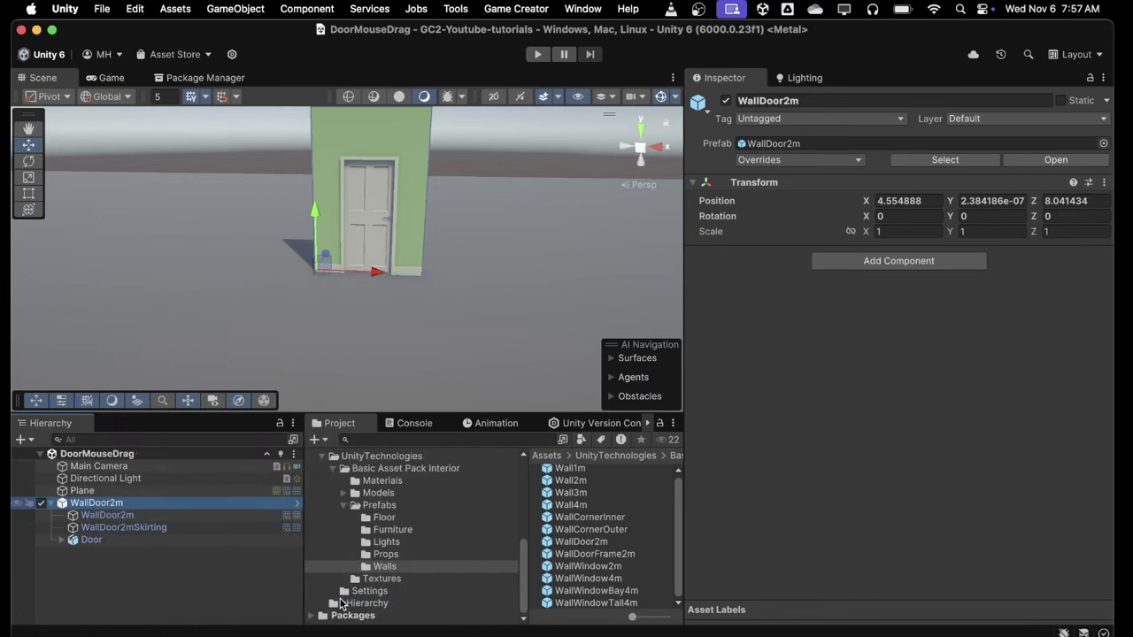
{"action": "left_click", "coordinate": [50, 504]}
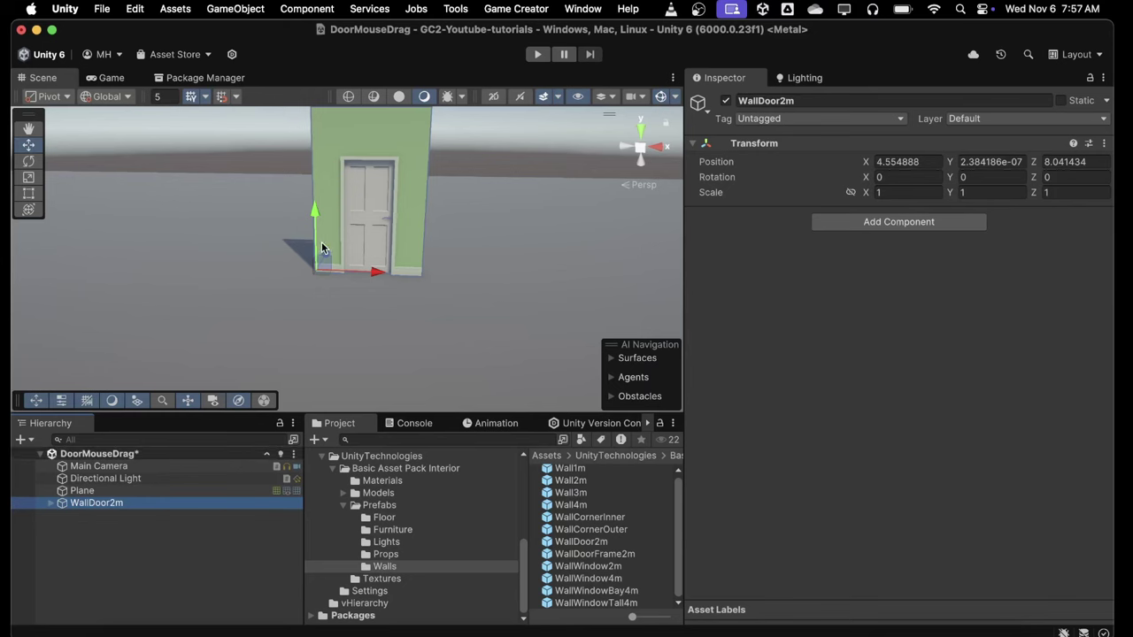
Add a Game Creator Player character to the scene with its default name and frame it in the view
{"action": "left_click", "coordinate": [22, 440]}
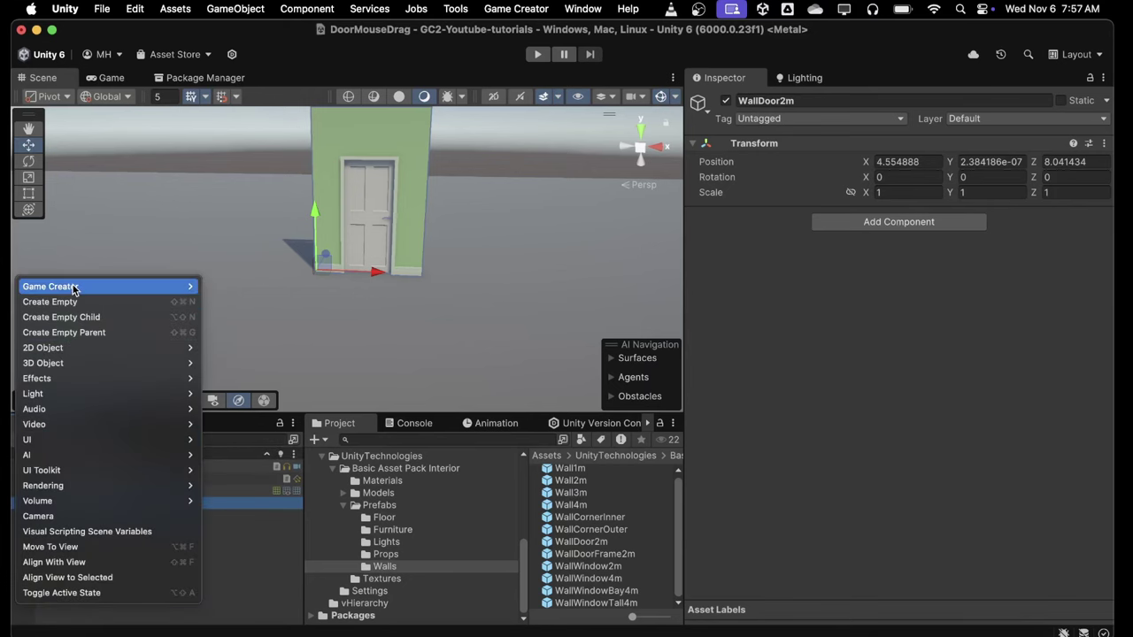
{"action": "mouse_move", "coordinate": [177, 286]}
{"action": "mouse_move", "coordinate": [227, 302]}
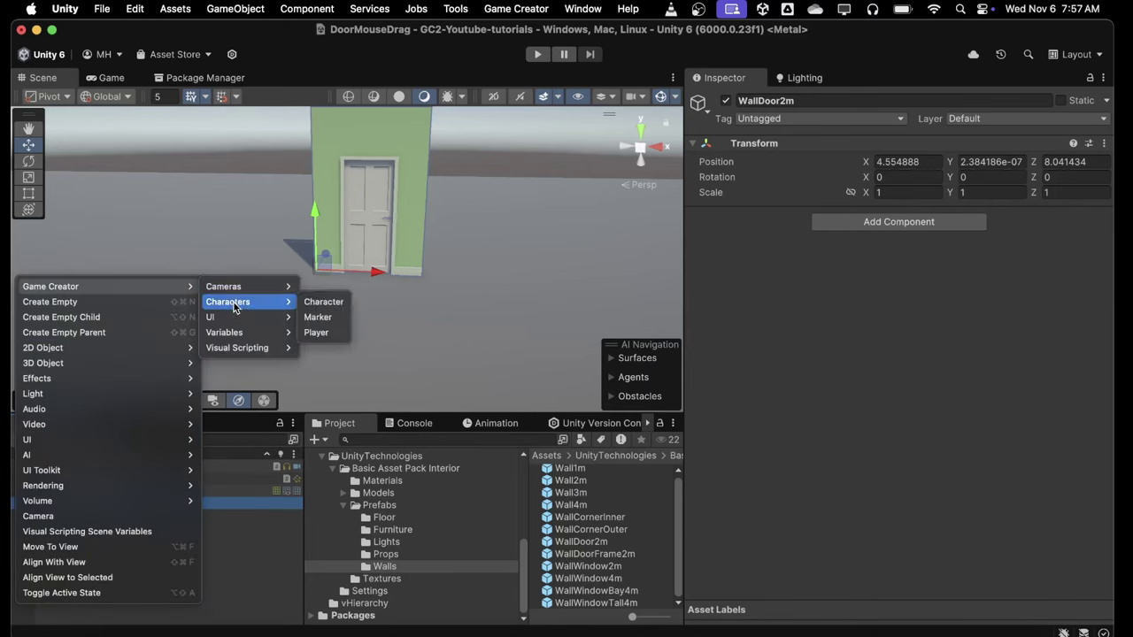
{"action": "left_click", "coordinate": [323, 334]}
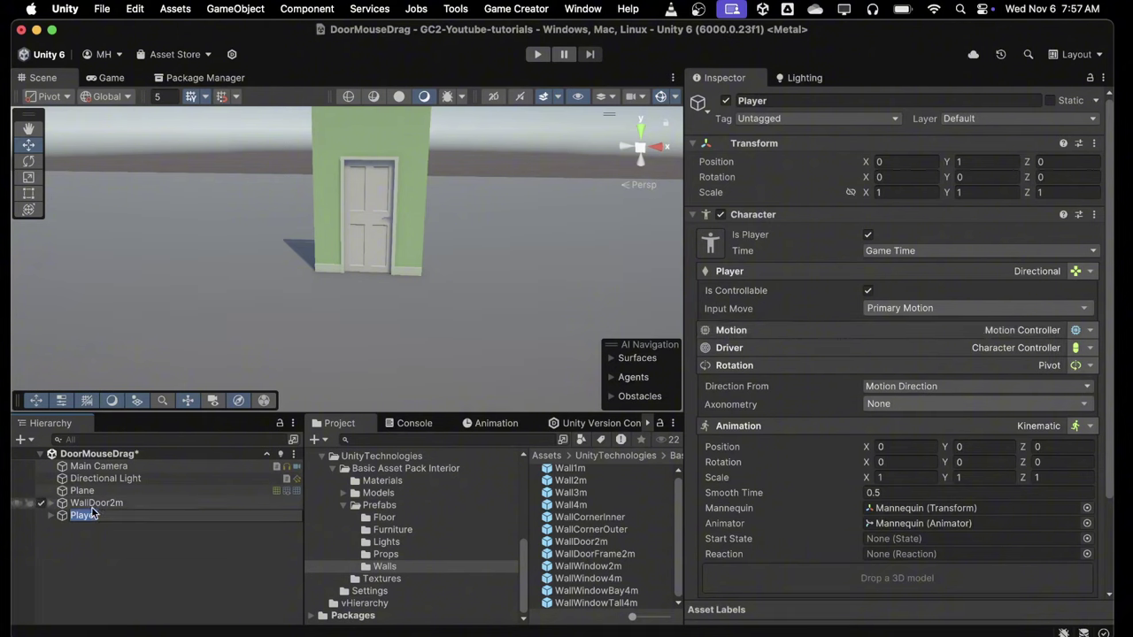
{"action": "key", "text": "Return"}
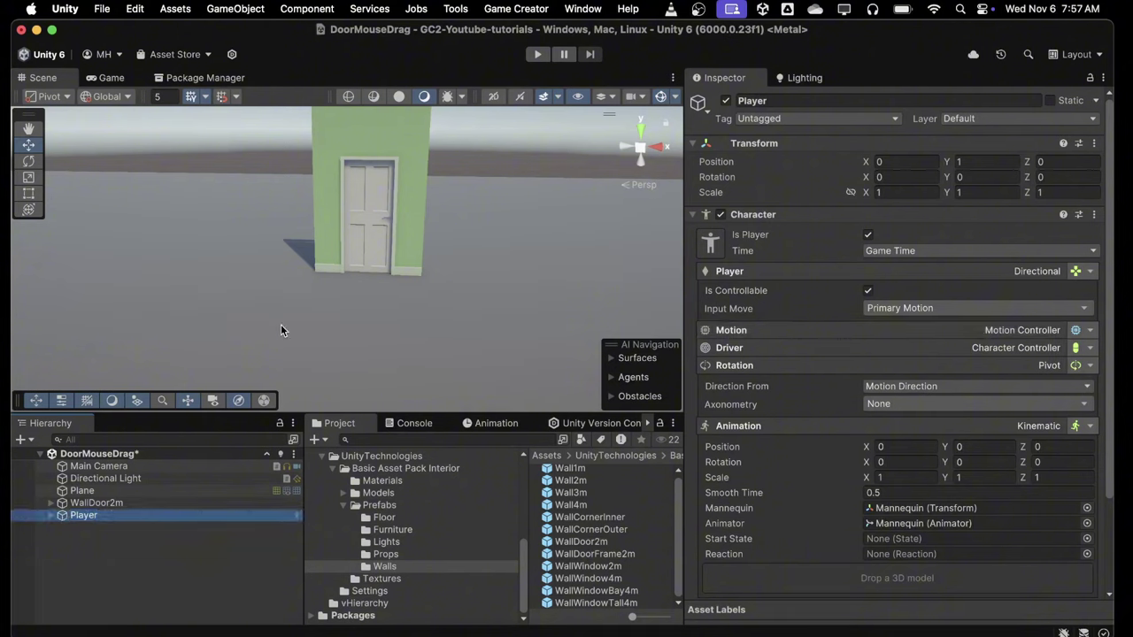
{"action": "key", "text": "f"}
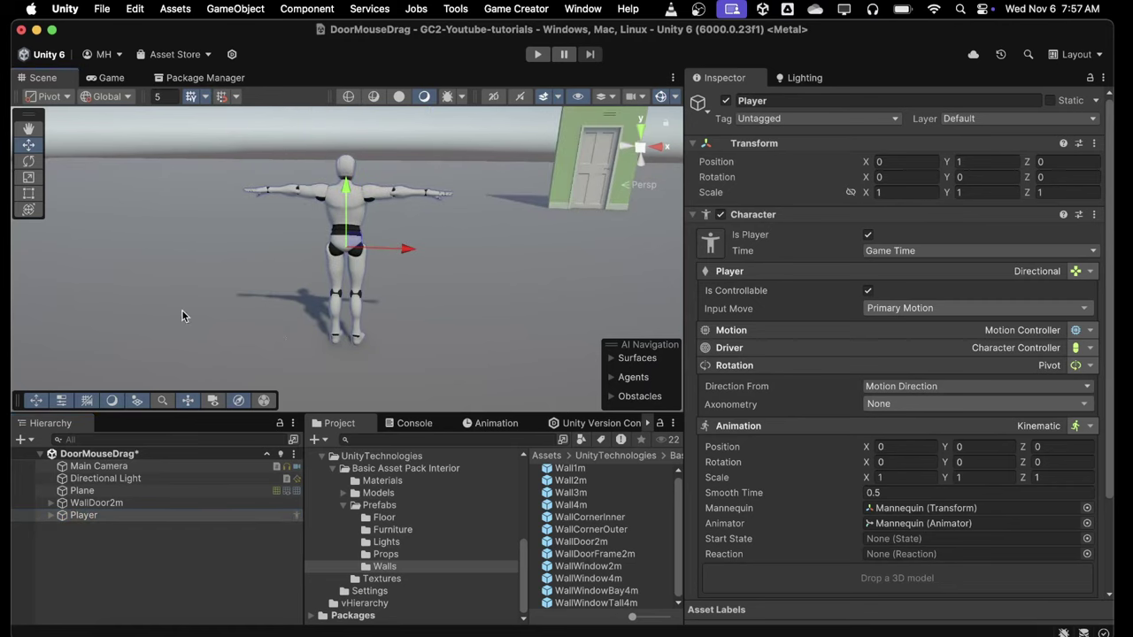
{"action": "mouse_move", "coordinate": [346, 189]}
{"action": "left_mouse_down"}
{"action": "mouse_move", "coordinate": [346, 175]}
{"action": "mouse_move", "coordinate": [346, 187]}
{"action": "left_mouse_up"}
Add a Game Creator Camera Shot to the scene with its default name and keep it selected
{"action": "left_click", "coordinate": [23, 439]}
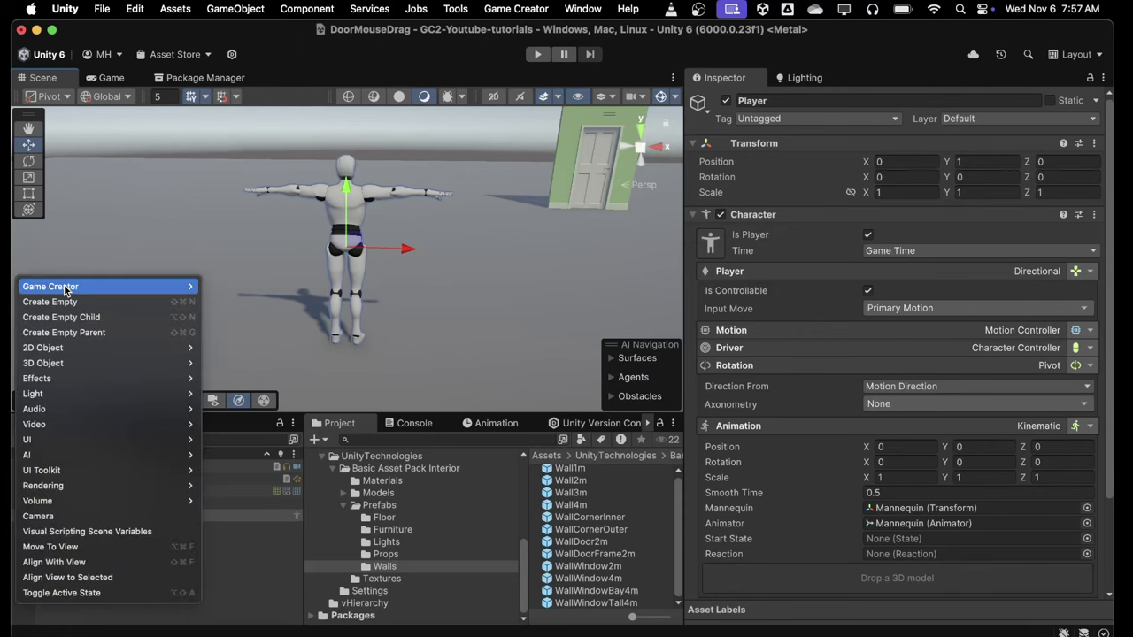
{"action": "mouse_move", "coordinate": [64, 289]}
{"action": "mouse_move", "coordinate": [261, 289]}
{"action": "left_click", "coordinate": [330, 286]}
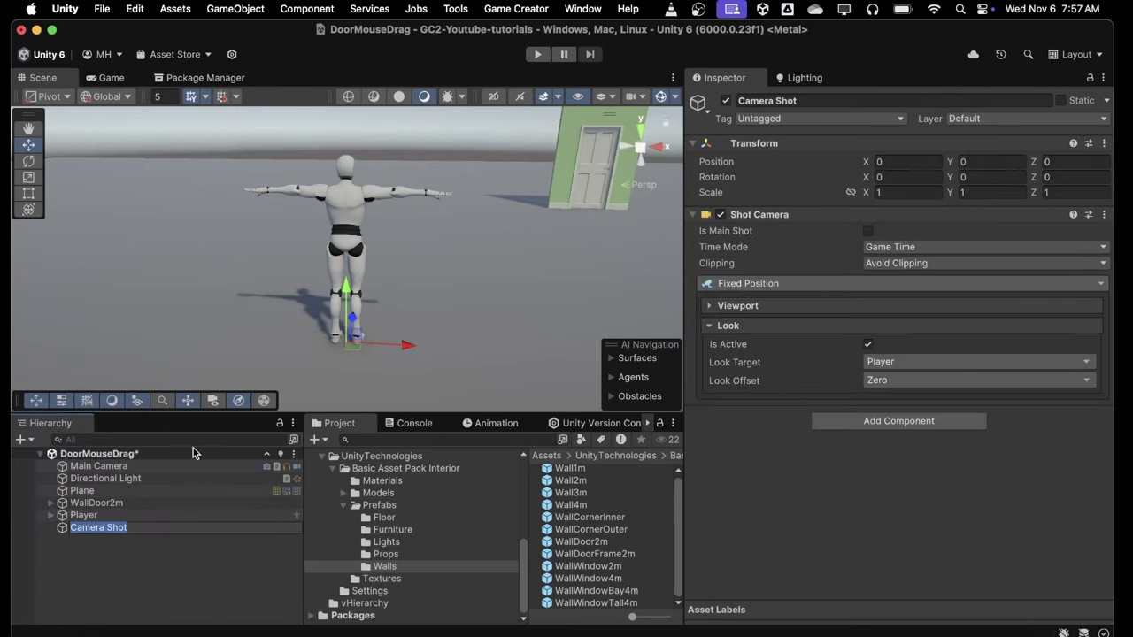
{"action": "key", "text": "Return"}
{"action": "left_click_drag", "start_coordinate": [84, 515], "coordinate": [89, 526]}
{"action": "left_click", "coordinate": [88, 526]}
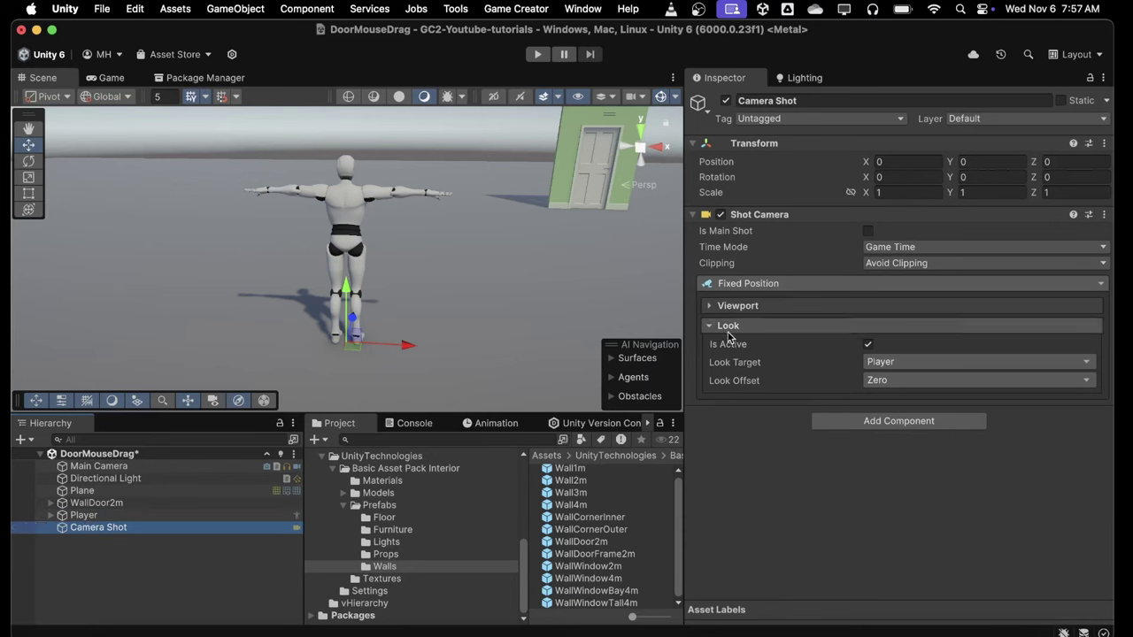
Make the Camera Shot the main shot and change its shot type to Follow Target
{"action": "left_click", "coordinate": [870, 232]}
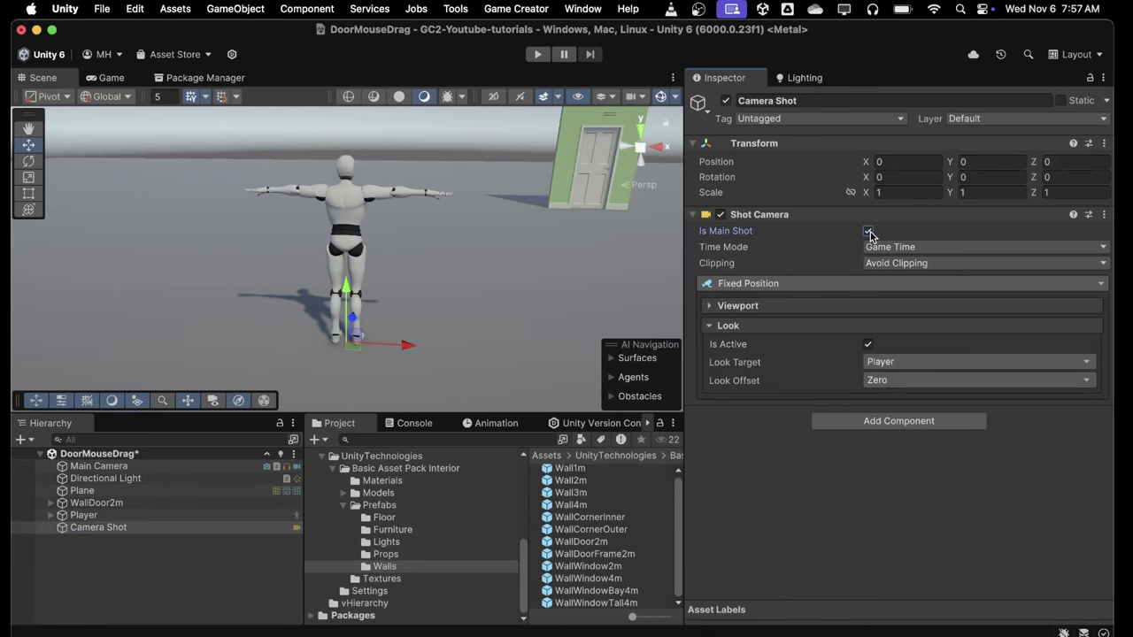
{"action": "left_click", "coordinate": [767, 285]}
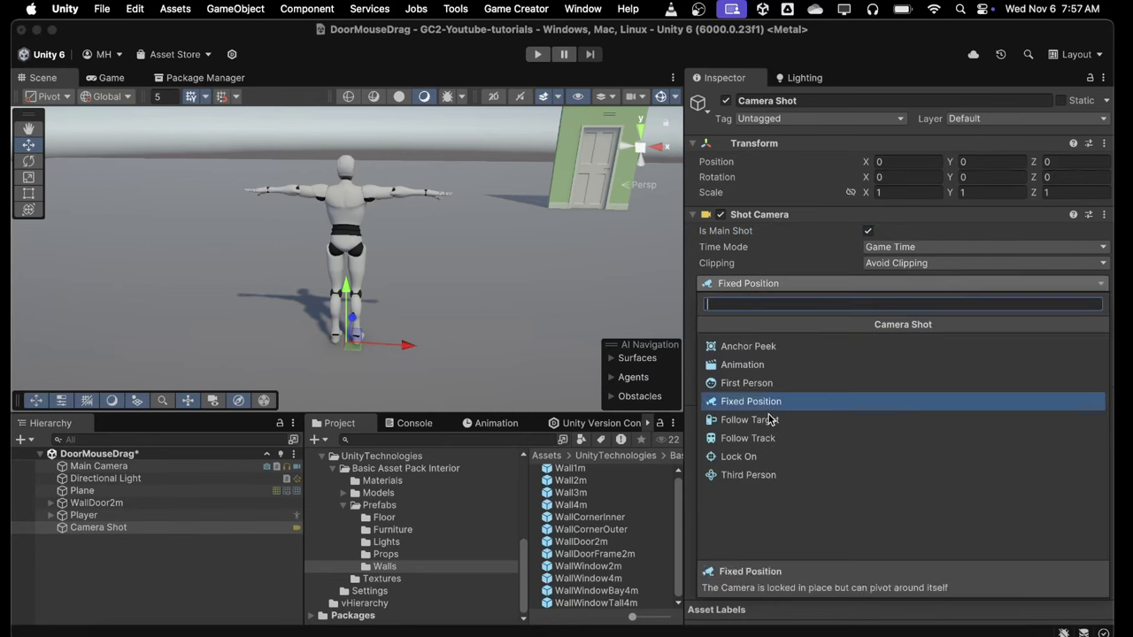
{"action": "left_click", "coordinate": [769, 422]}
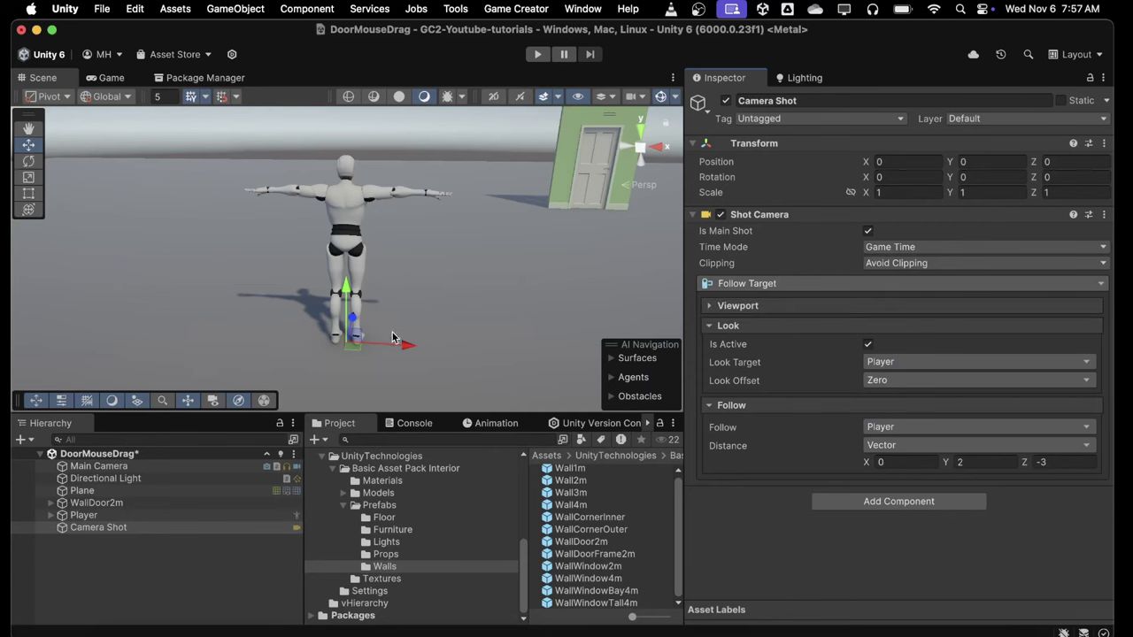
Move WallDoor2m in front of the player to X -0.85 and play-test walking the character up to the door
{"action": "left_click", "coordinate": [115, 502]}
{"action": "left_click_drag", "start_coordinate": [614, 217], "coordinate": [410, 207]}
{"action": "left_click", "coordinate": [539, 55]}
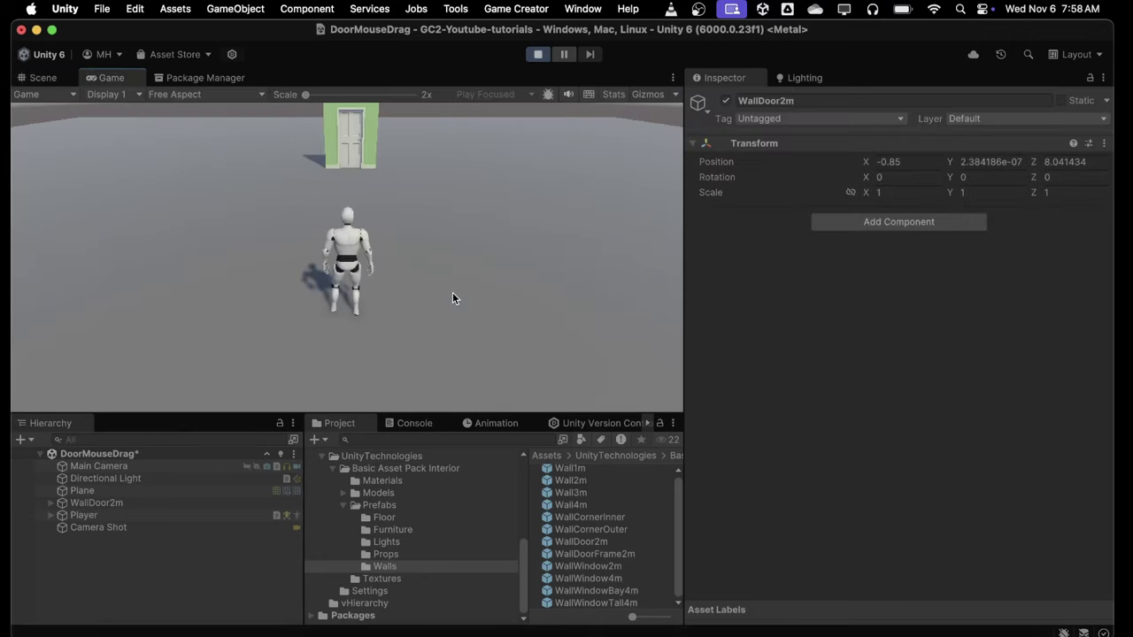
{"action": "key", "text": "w"}
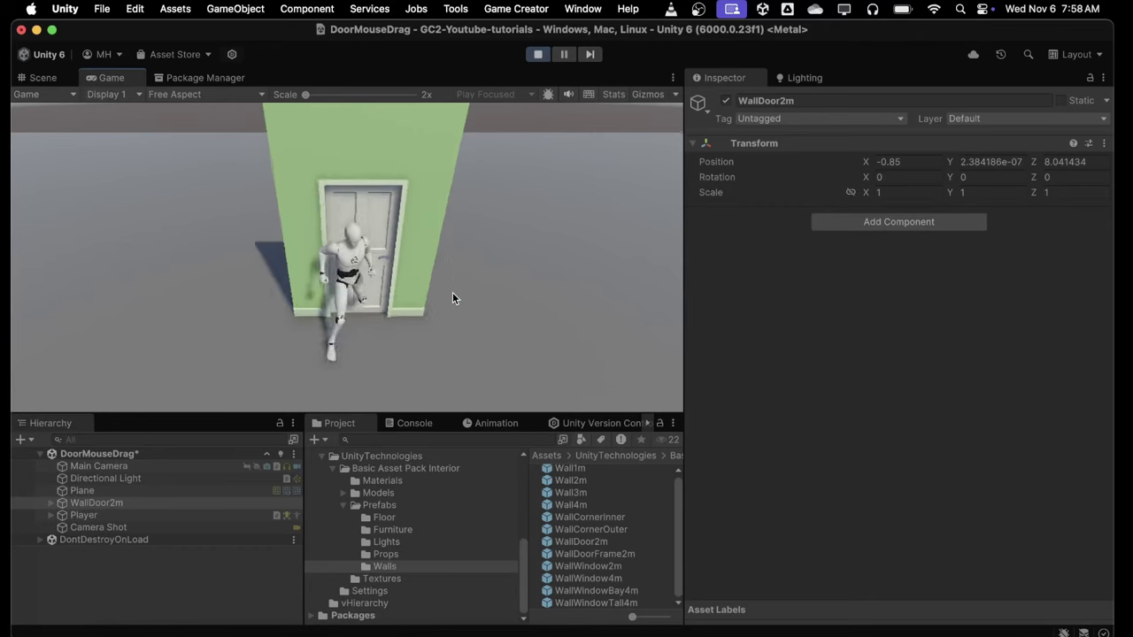
{"action": "key", "text": "w"}
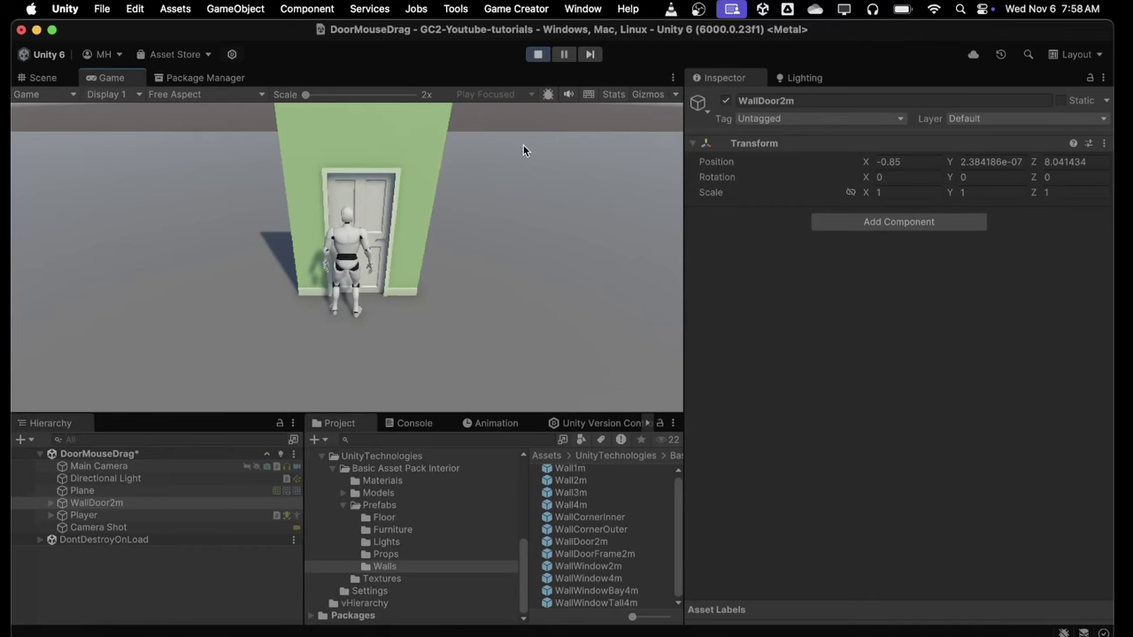
{"action": "left_click", "coordinate": [537, 54]}
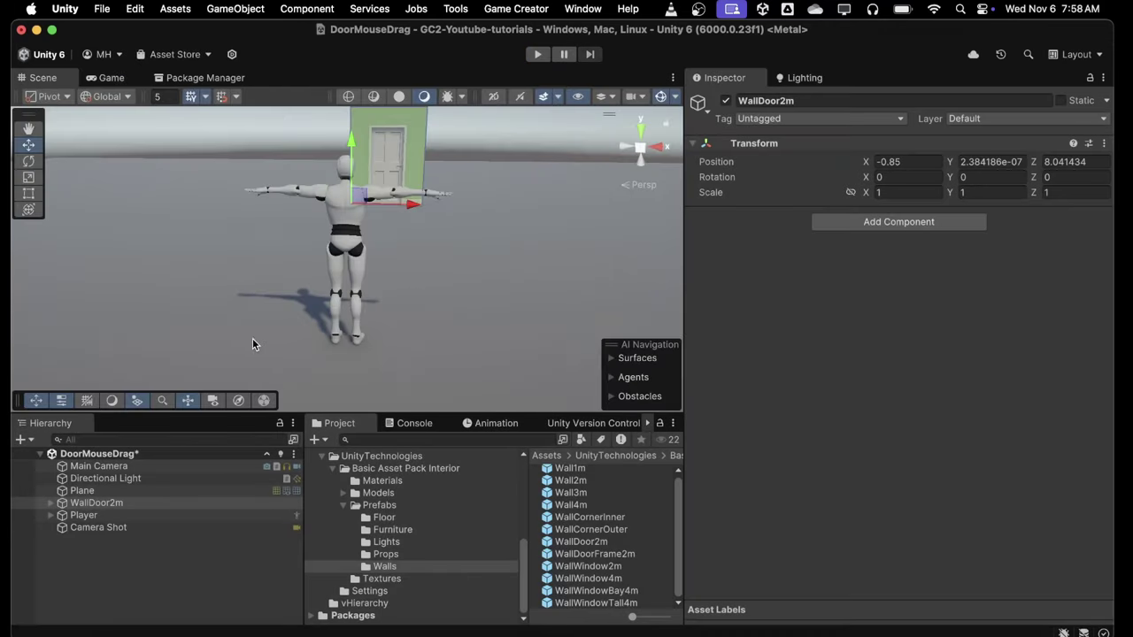
Add a Mesh Collider to the WallDoor2m wall mesh inside the WallDoor2m parent
{"action": "left_click", "coordinate": [53, 503]}
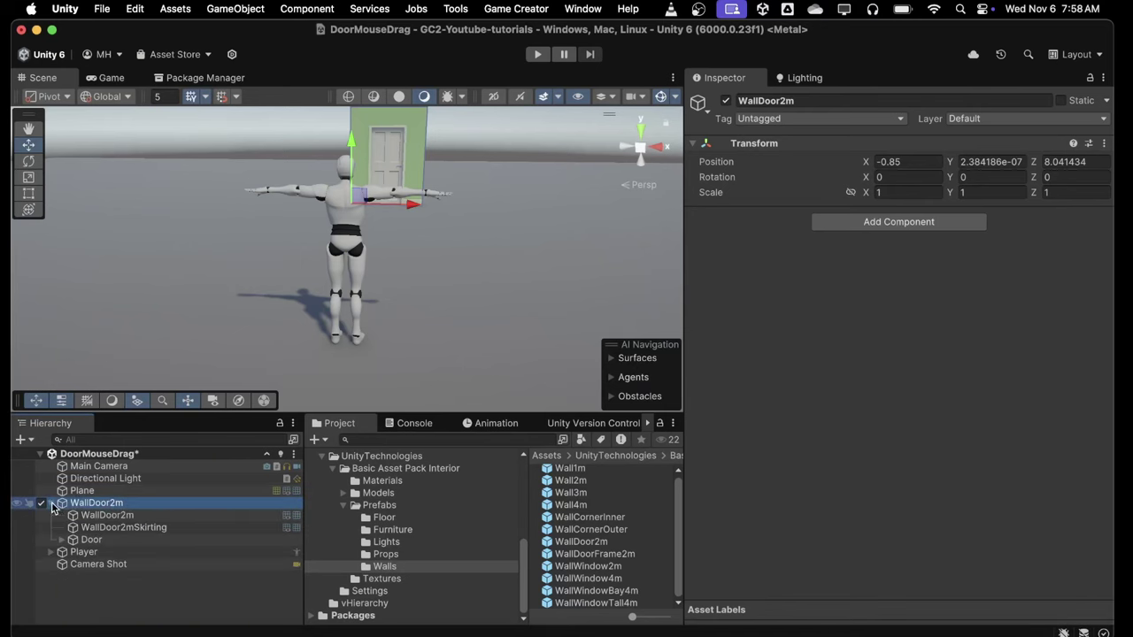
{"action": "left_click", "coordinate": [107, 517]}
{"action": "left_click", "coordinate": [111, 528]}
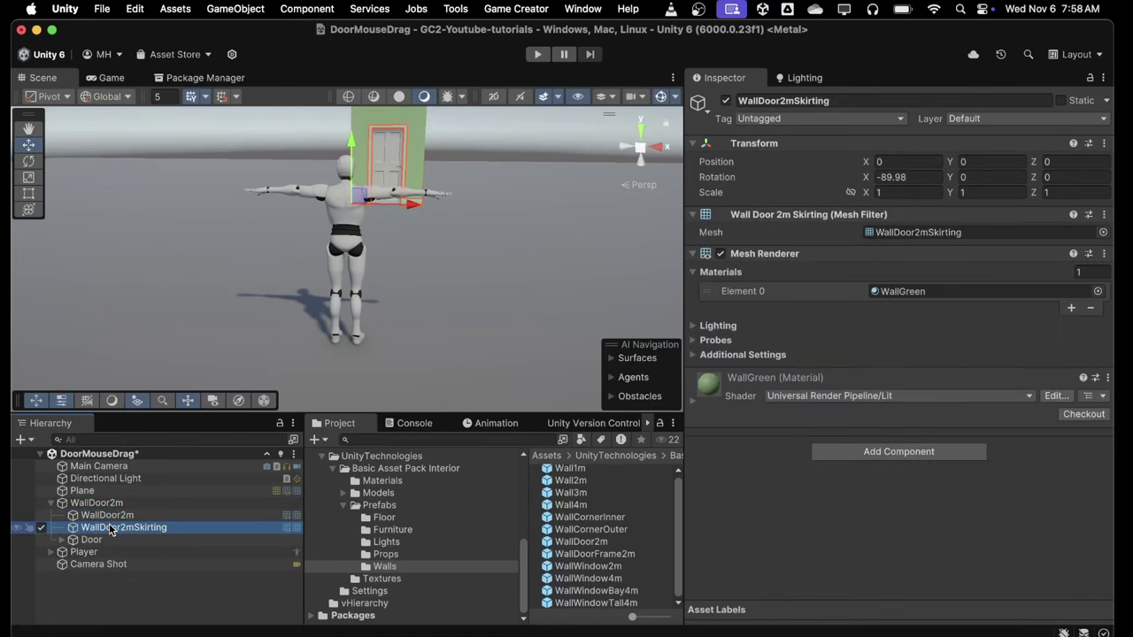
{"action": "left_click", "coordinate": [106, 516]}
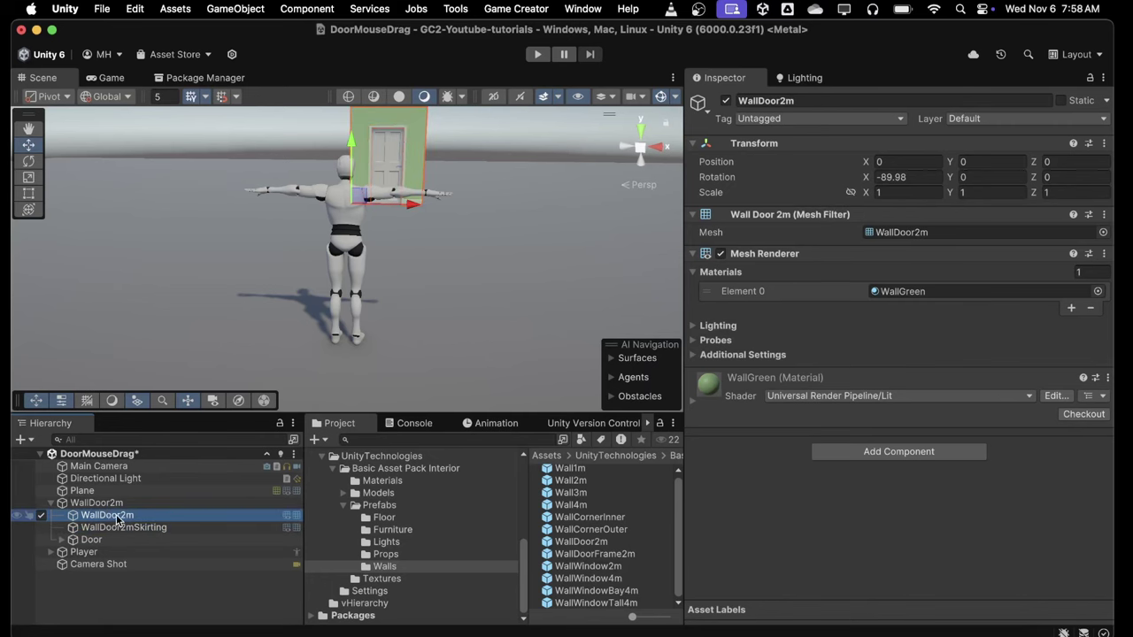
{"action": "left_click", "coordinate": [876, 451]}
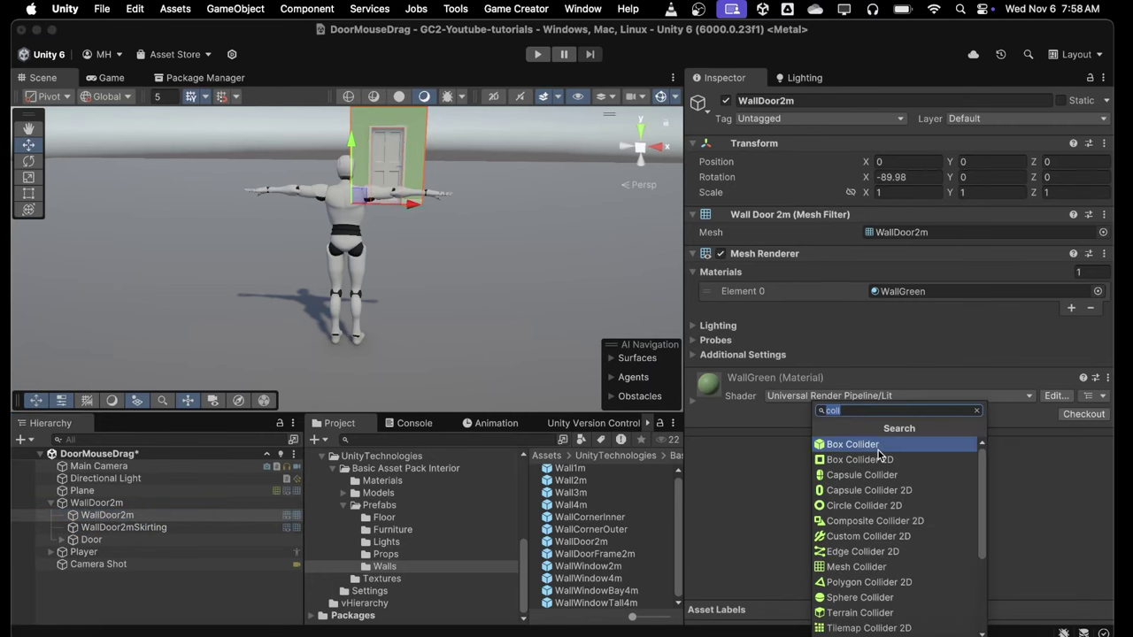
{"action": "left_click", "coordinate": [832, 566]}
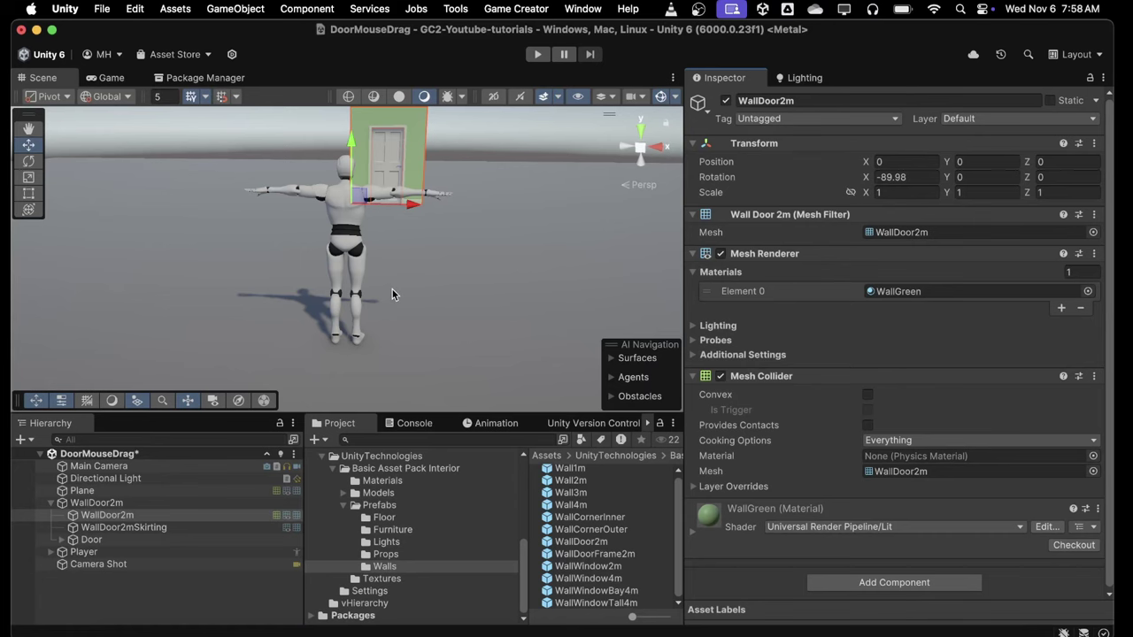
Add a Mesh Collider to the Door mesh nested inside the parent Door object
{"action": "left_click", "coordinate": [86, 540]}
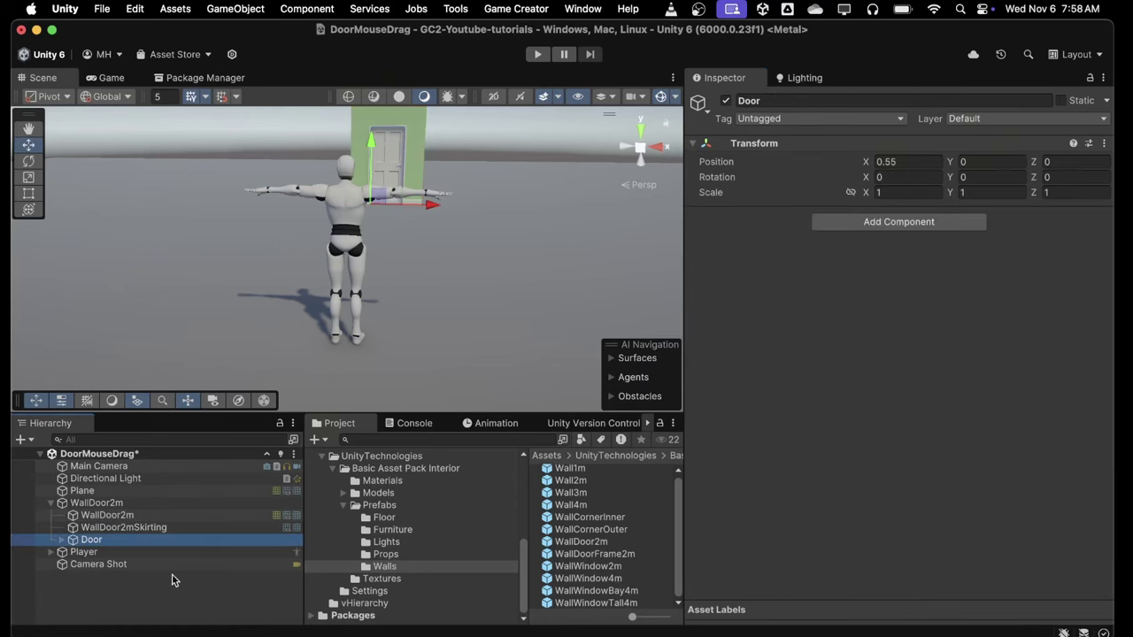
{"action": "left_click", "coordinate": [62, 539]}
{"action": "left_click", "coordinate": [101, 553]}
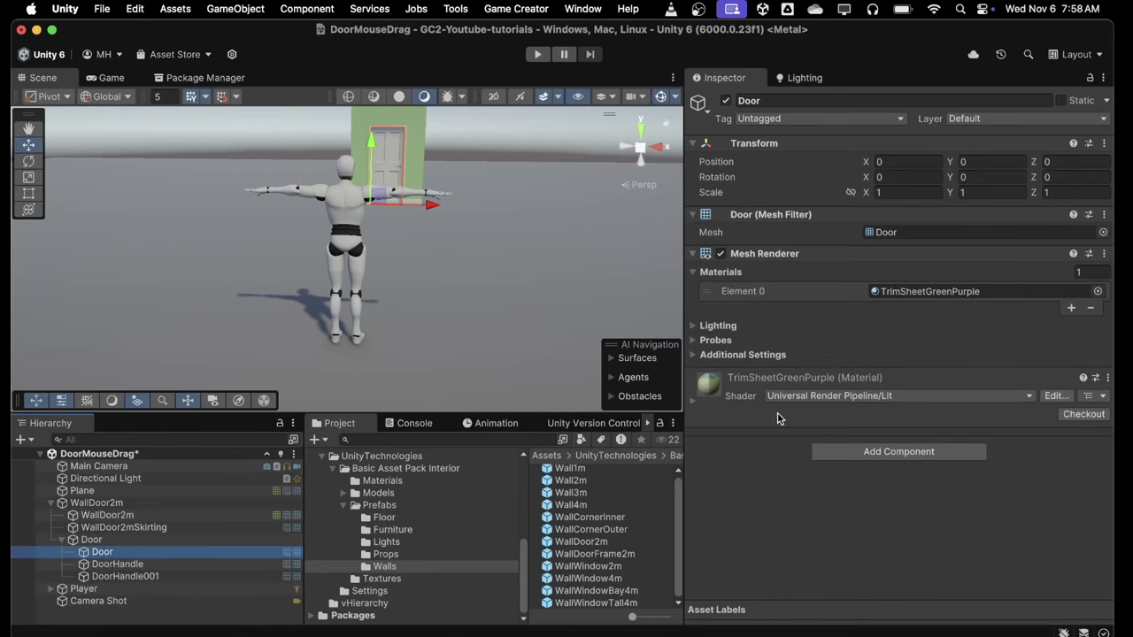
{"action": "left_click", "coordinate": [846, 450]}
{"action": "left_click", "coordinate": [859, 571]}
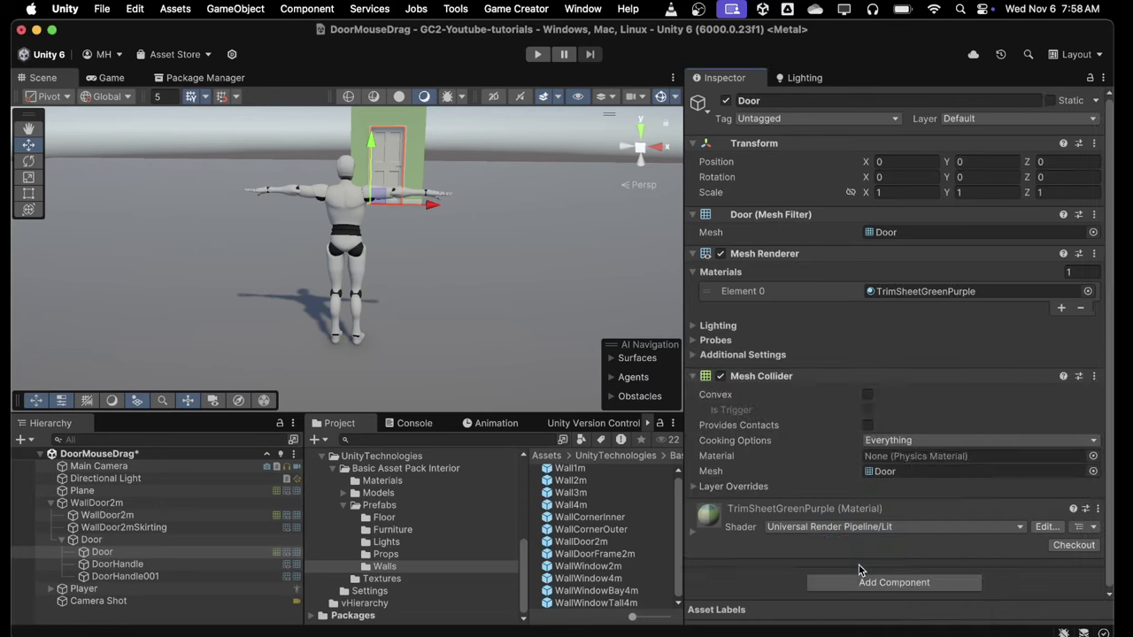
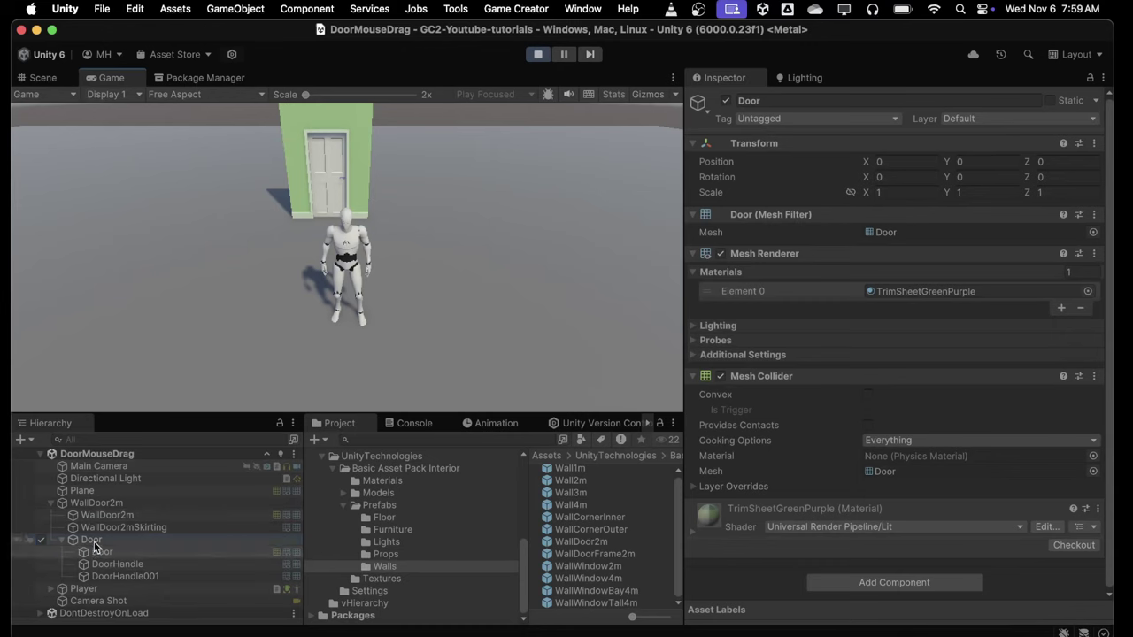
In the running scene, test the parent Door's swing with Y rotations of about -15 and -34, followed by exactly -180 and -90
{"action": "left_click", "coordinate": [81, 540]}
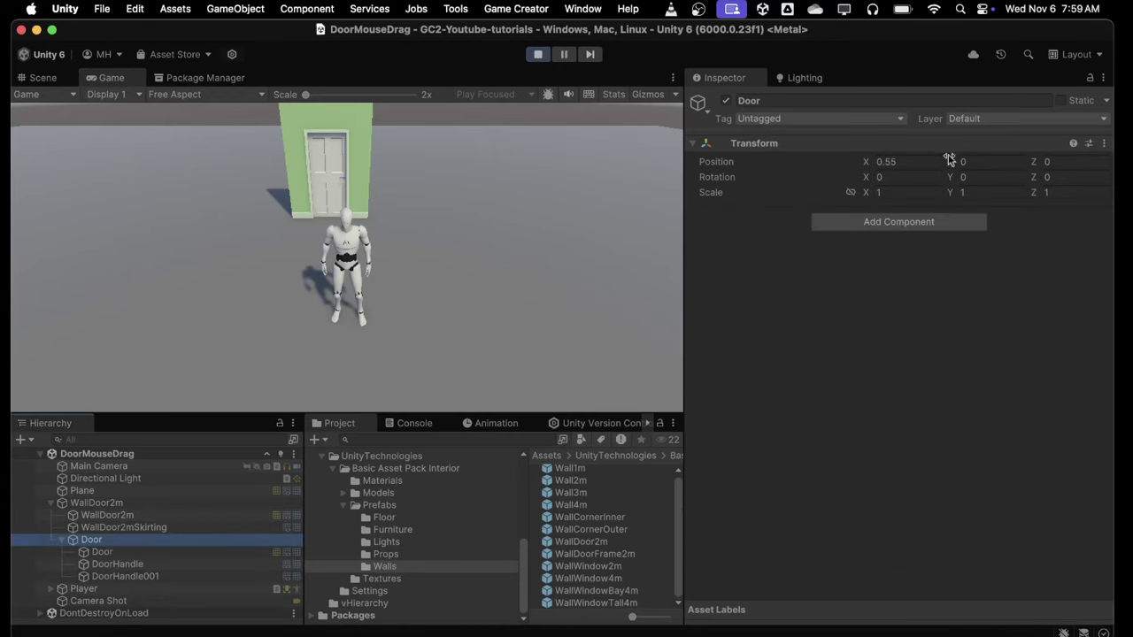
{"action": "left_click_drag", "start_coordinate": [949, 177], "coordinate": [576, 228]}
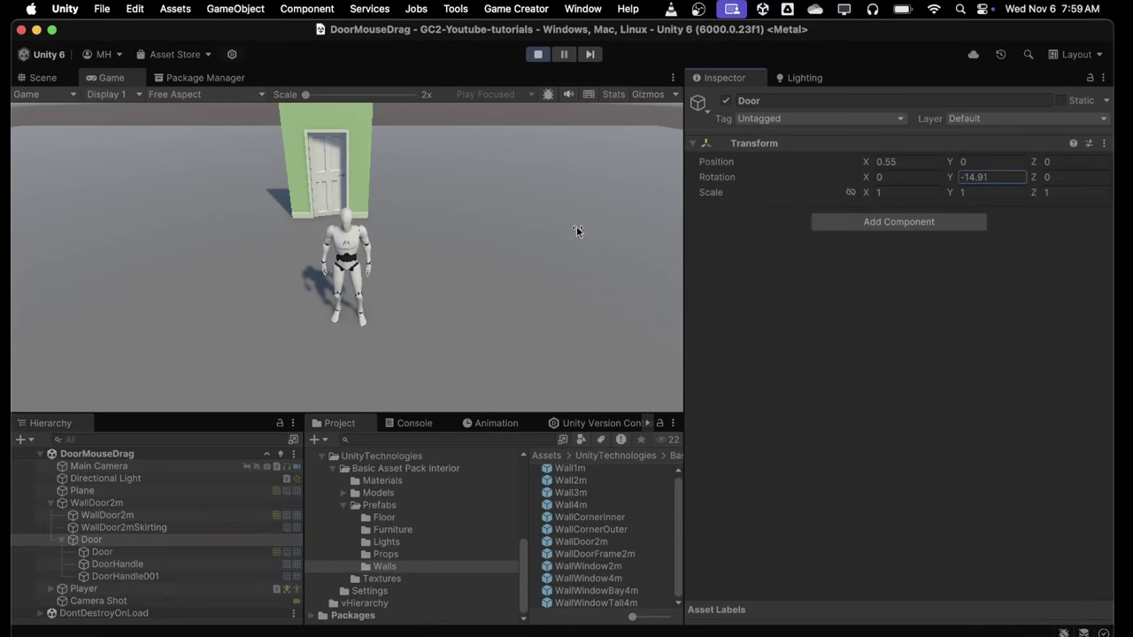
{"action": "left_click_drag", "start_coordinate": [952, 177], "coordinate": [477, 227]}
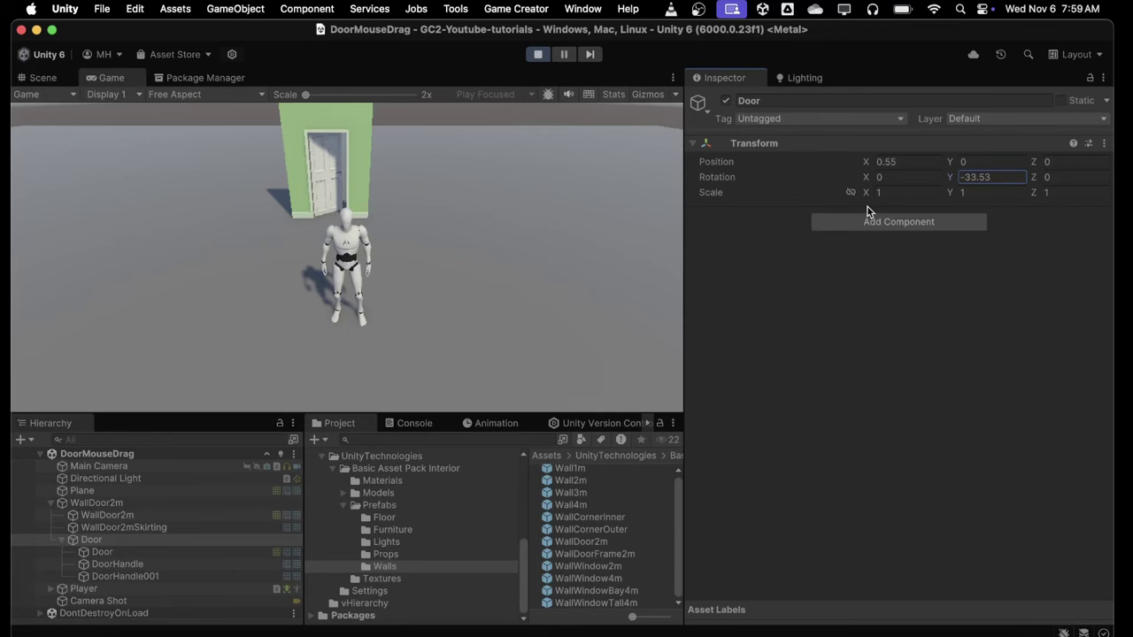
{"action": "left_click", "coordinate": [976, 176]}
{"action": "type", "text": "-180"}
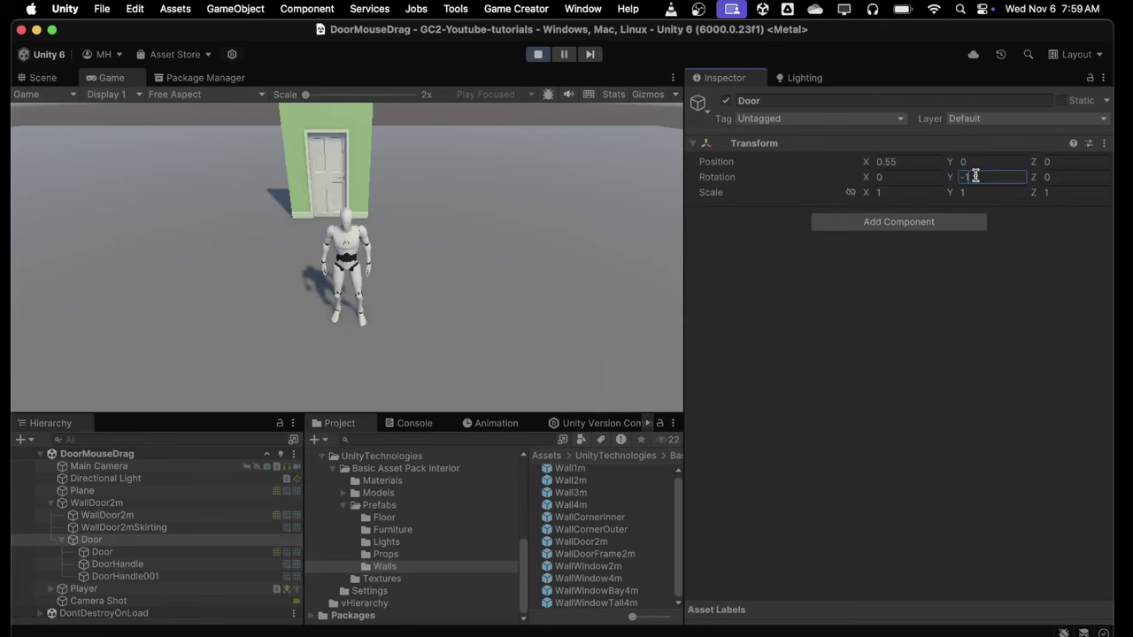
{"action": "key", "text": "BackSpace"}
{"action": "key", "text": "BackSpace"}
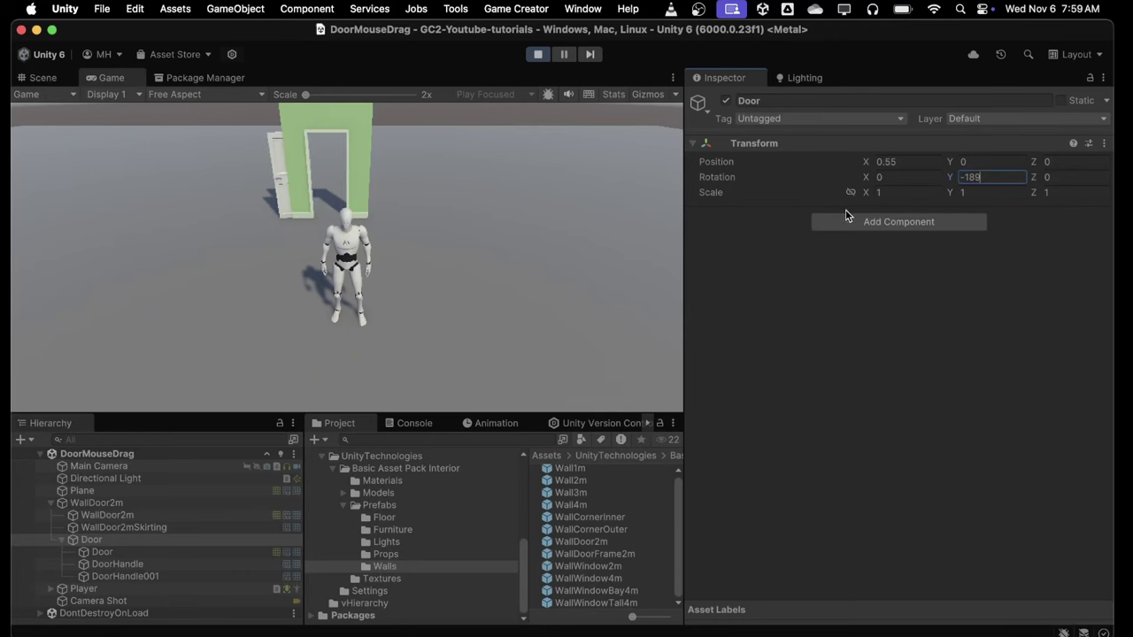
{"action": "key", "text": "BackSpace"}
{"action": "key", "text": "BackSpace"}
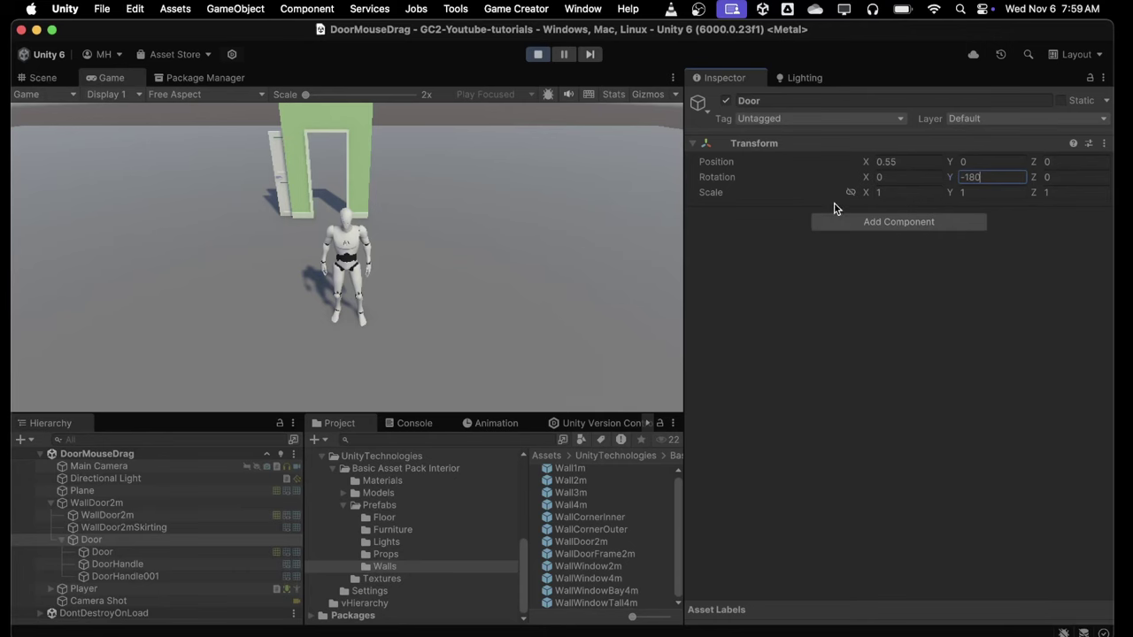
{"action": "type", "text": "90"}
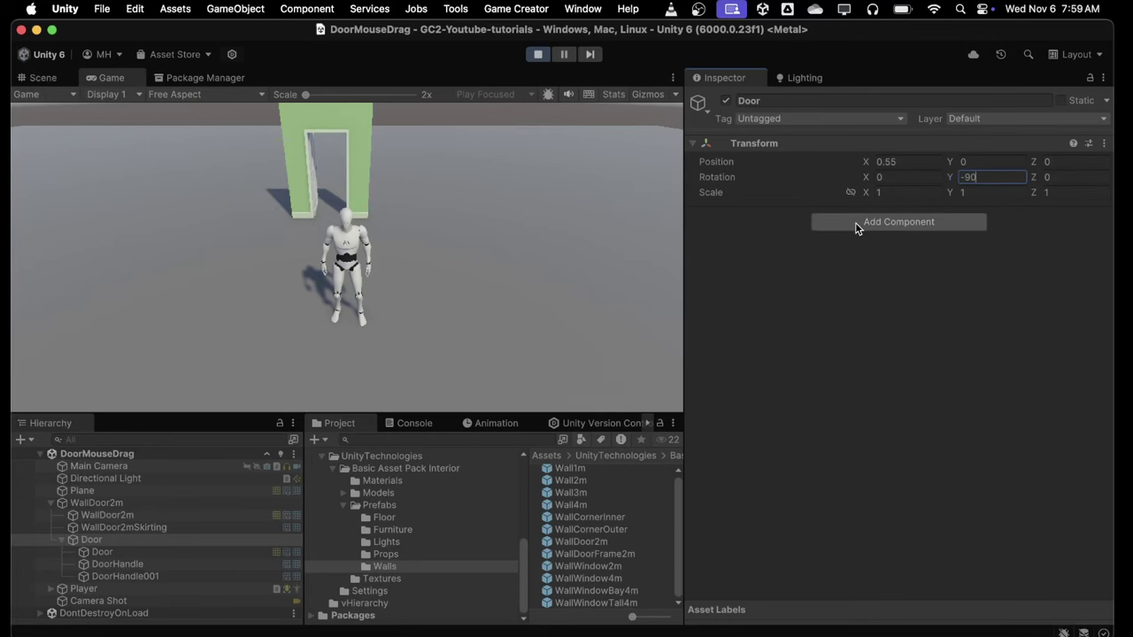
Play-test walking the character to and from the doorway with the door open at -90 degrees, and stop the scene
{"action": "left_click", "coordinate": [332, 246]}
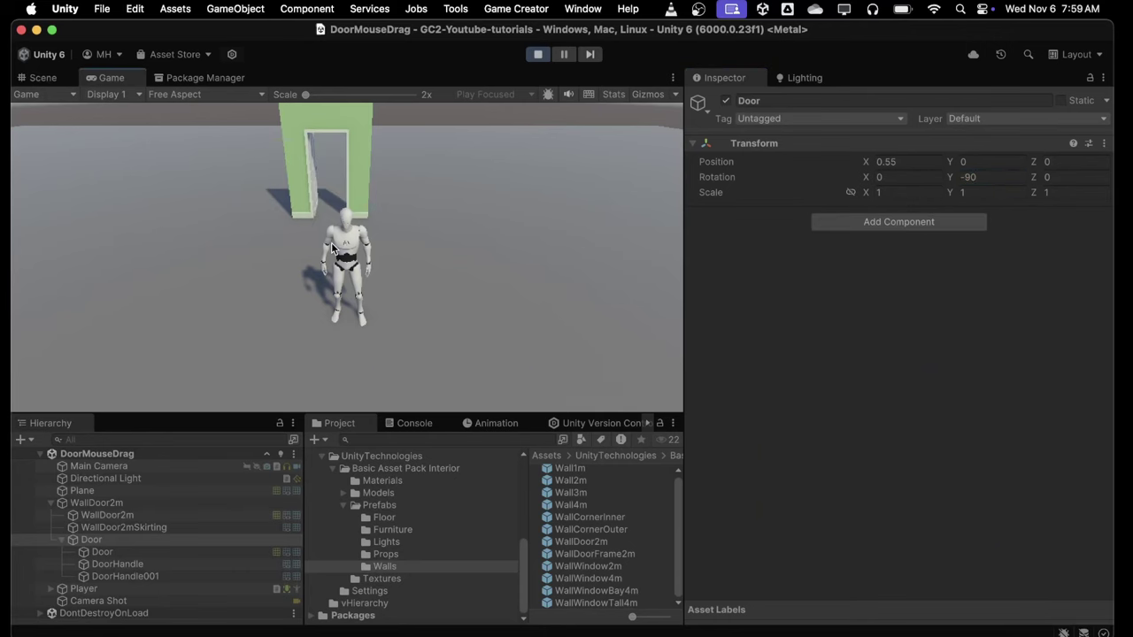
{"action": "key", "text": "w"}
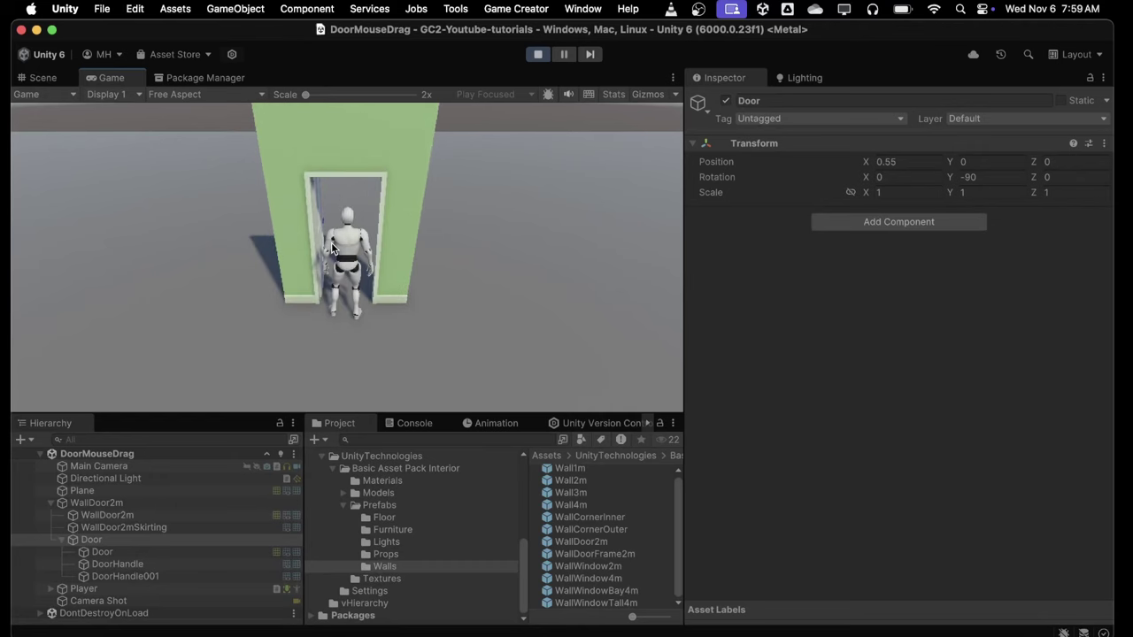
{"action": "key", "text": "s"}
{"action": "key", "text": "w"}
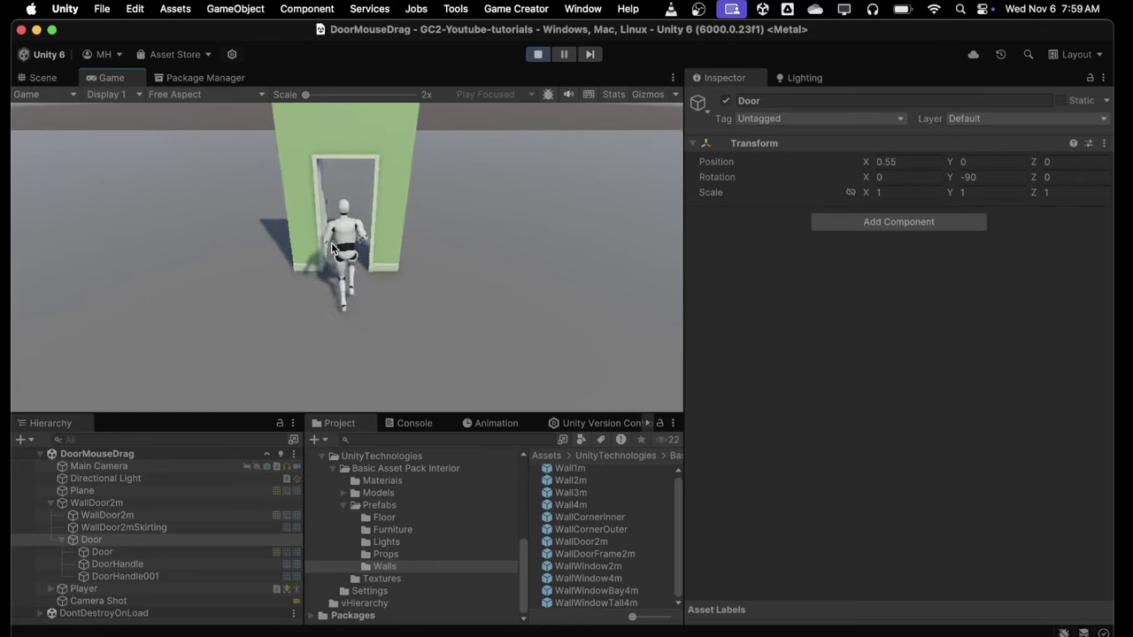
{"action": "key", "text": "s"}
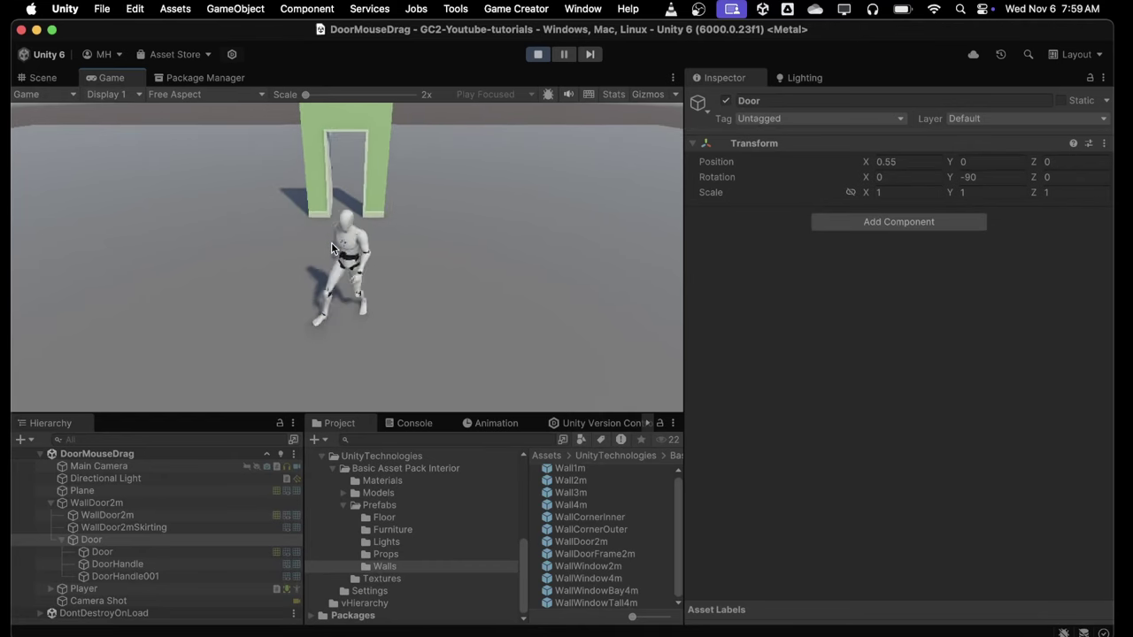
{"action": "key", "text": "s"}
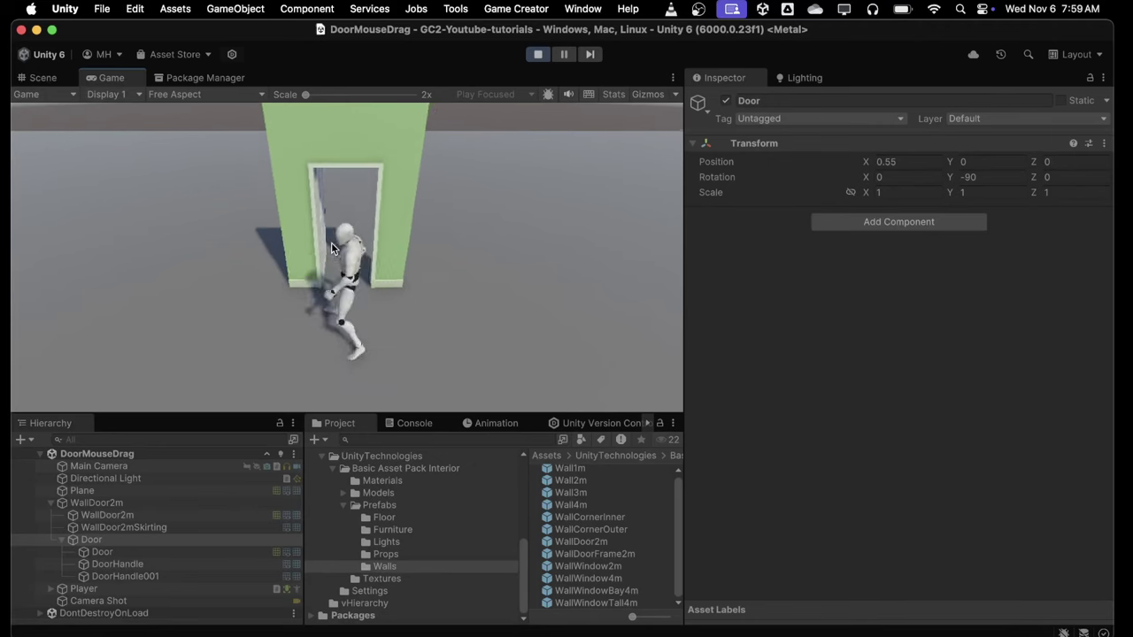
{"action": "key", "text": "s"}
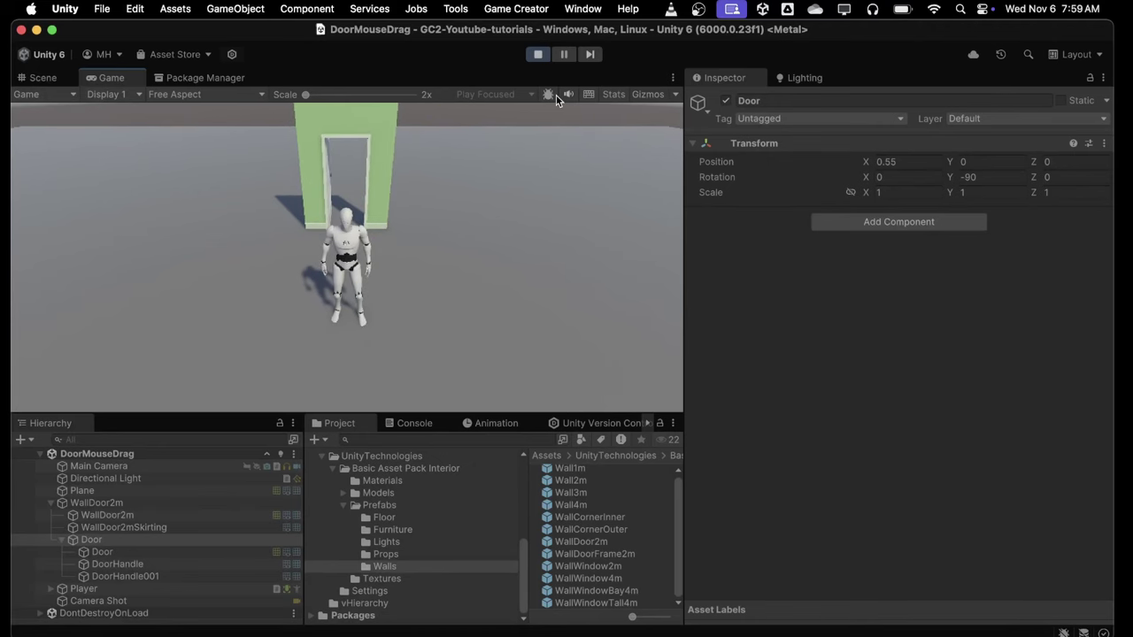
{"action": "left_click", "coordinate": [537, 55]}
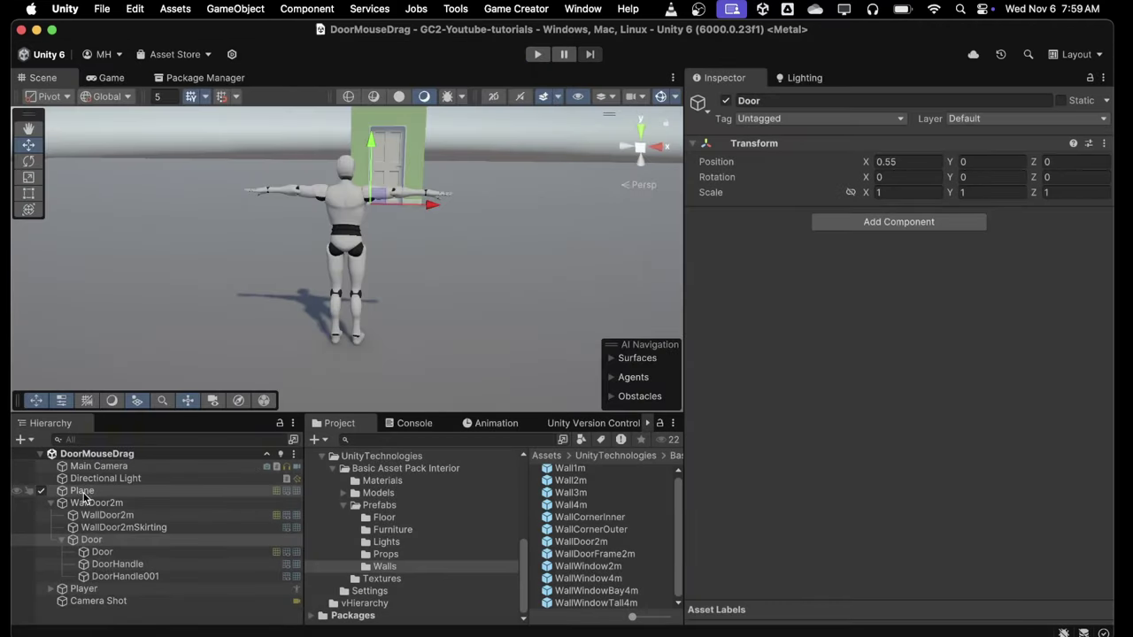
Set the Player character's height to 1.7 in its Motion settings
{"action": "left_click", "coordinate": [84, 589]}
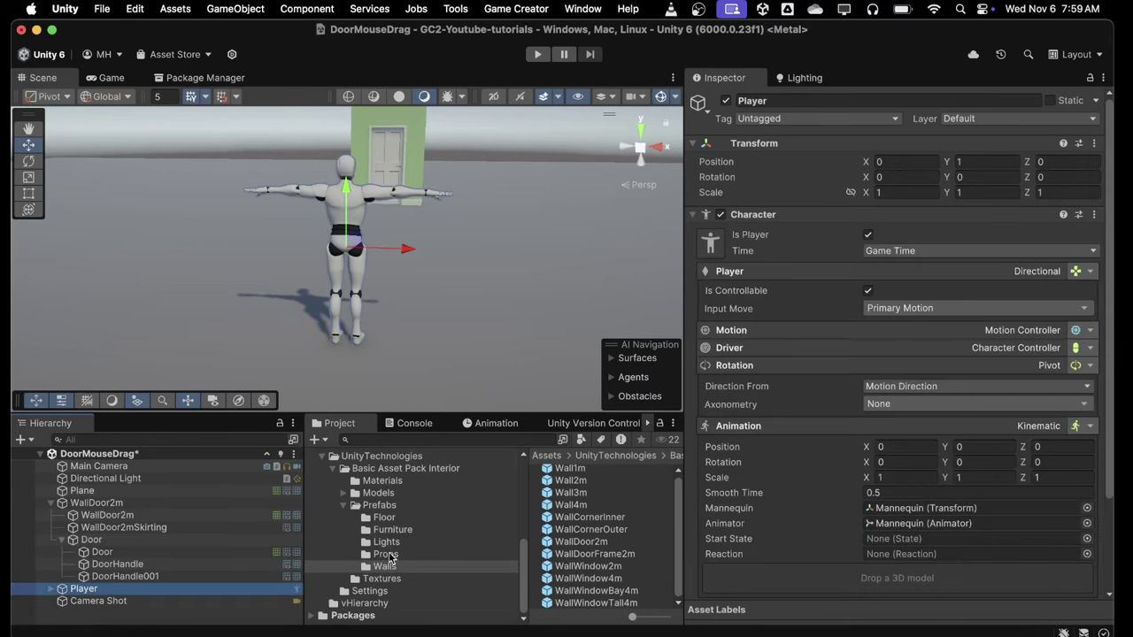
{"action": "left_click", "coordinate": [788, 421]}
{"action": "left_click", "coordinate": [841, 331]}
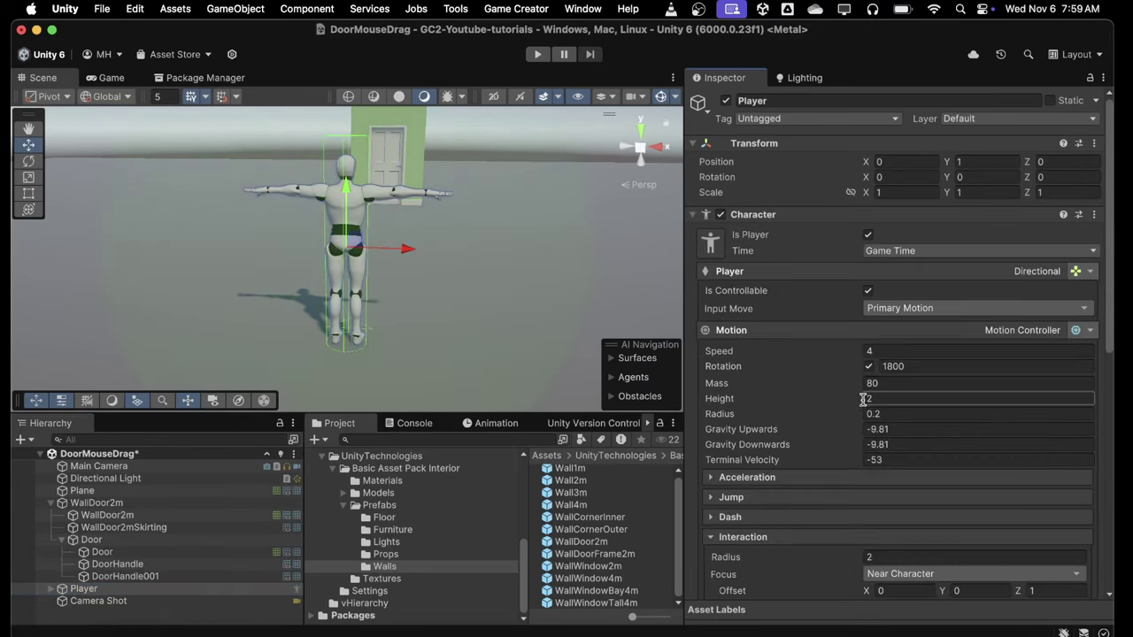
{"action": "type", "text": "2"}
{"action": "key", "text": "Return"}
{"action": "type", "text": "1.7"}
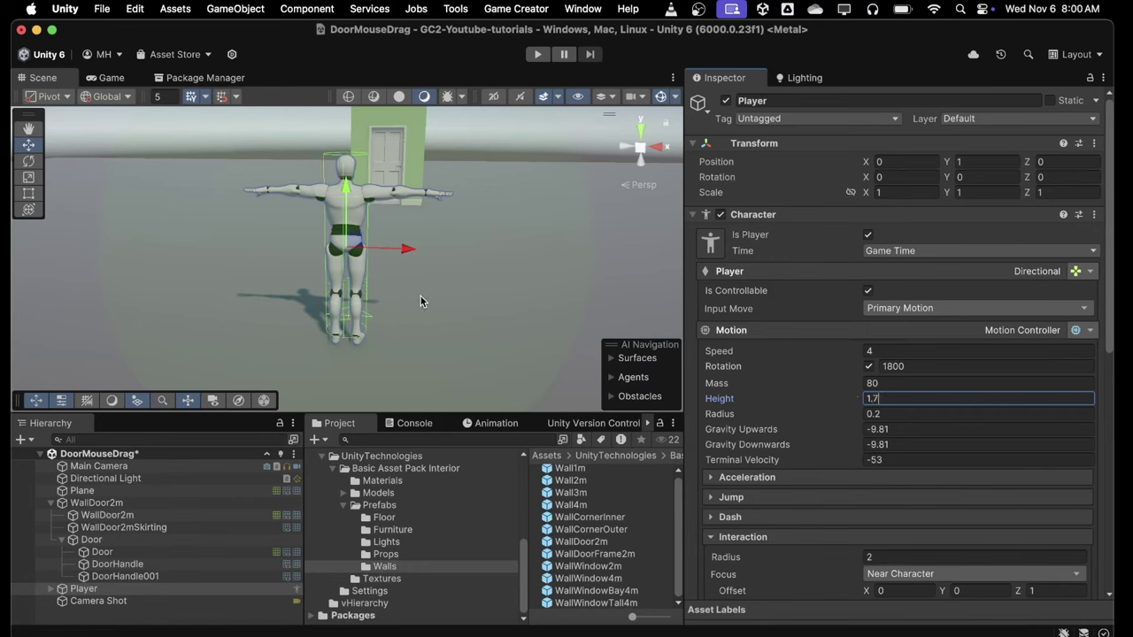
Run the scene and set the parent Door's Y rotation to 90 to test it opening the other way
{"action": "left_click", "coordinate": [538, 55]}
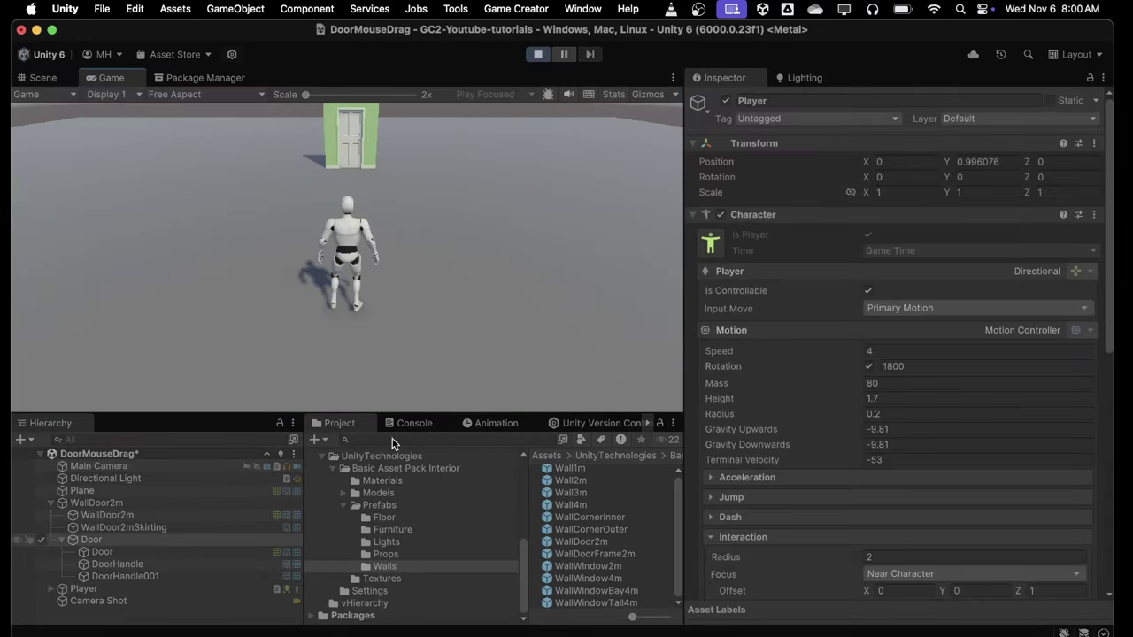
{"action": "left_click", "coordinate": [91, 540]}
{"action": "left_click", "coordinate": [974, 177]}
{"action": "type", "text": "90"}
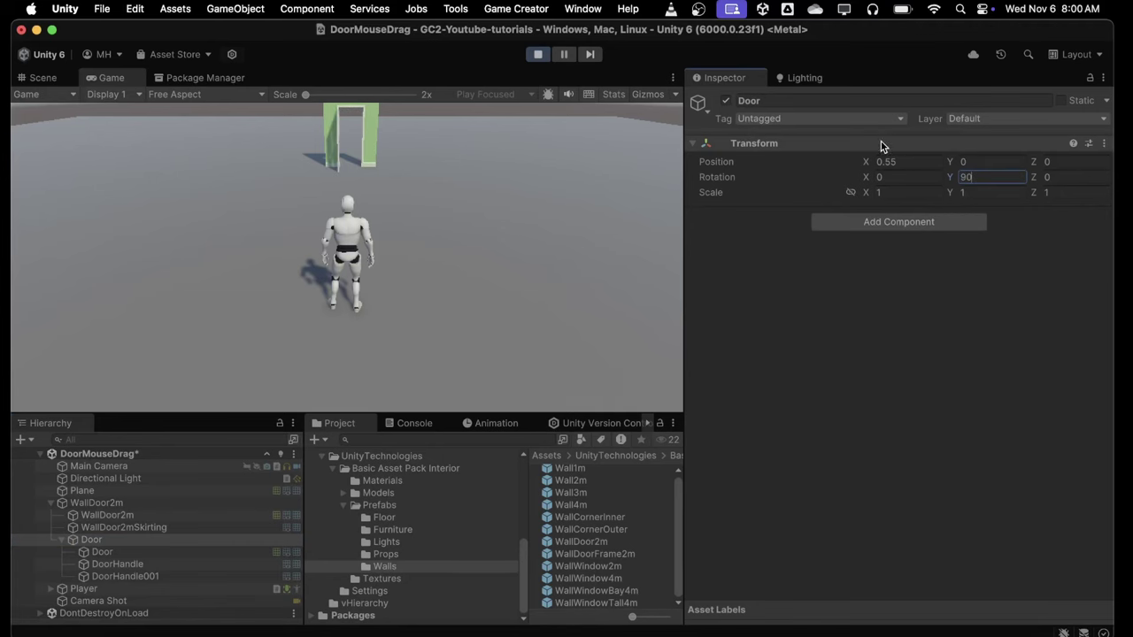
Play-test walking the character back and forth through and around the open doorway, and collapse WallDoor2m in the hierarchy after stopping the scene
{"action": "left_click", "coordinate": [569, 218]}
{"action": "key", "text": "w"}
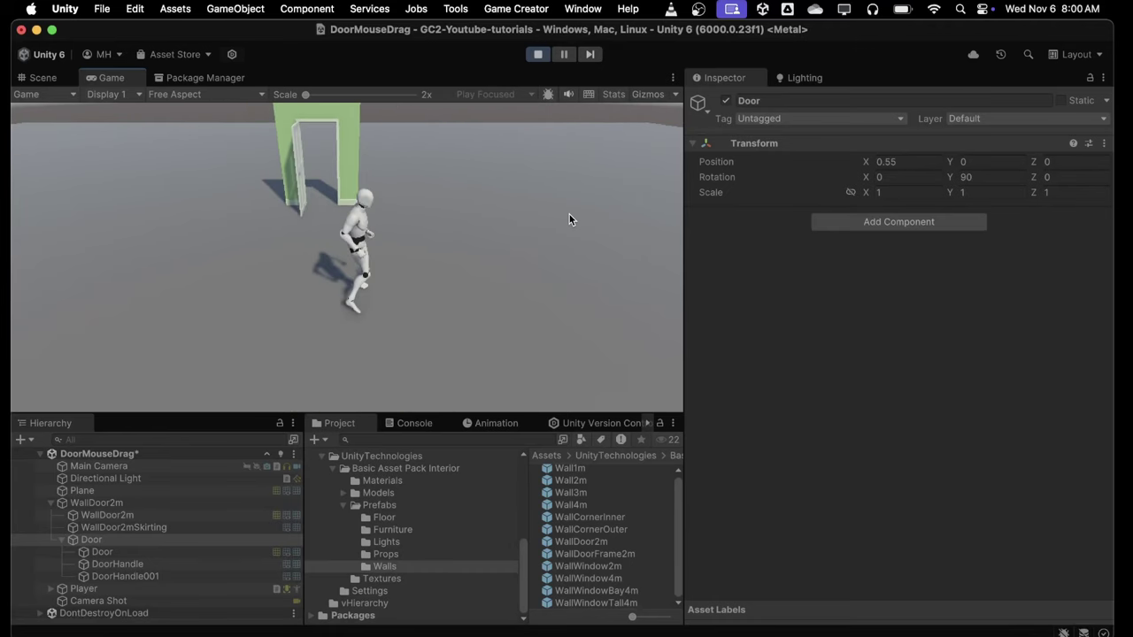
{"action": "key", "text": "s"}
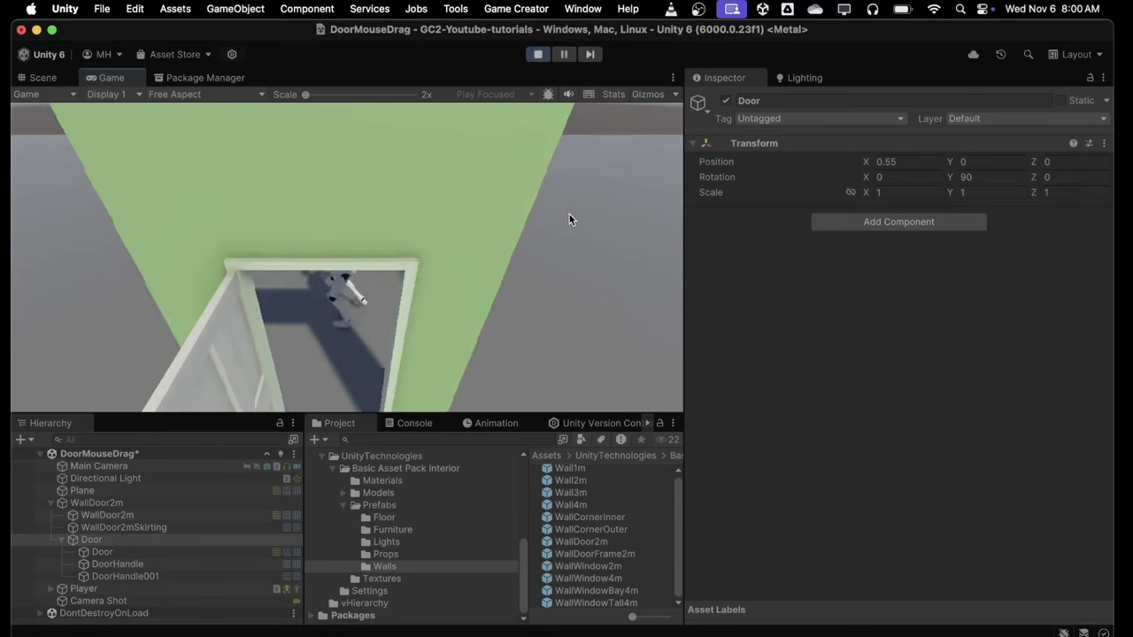
{"action": "key", "text": "w"}
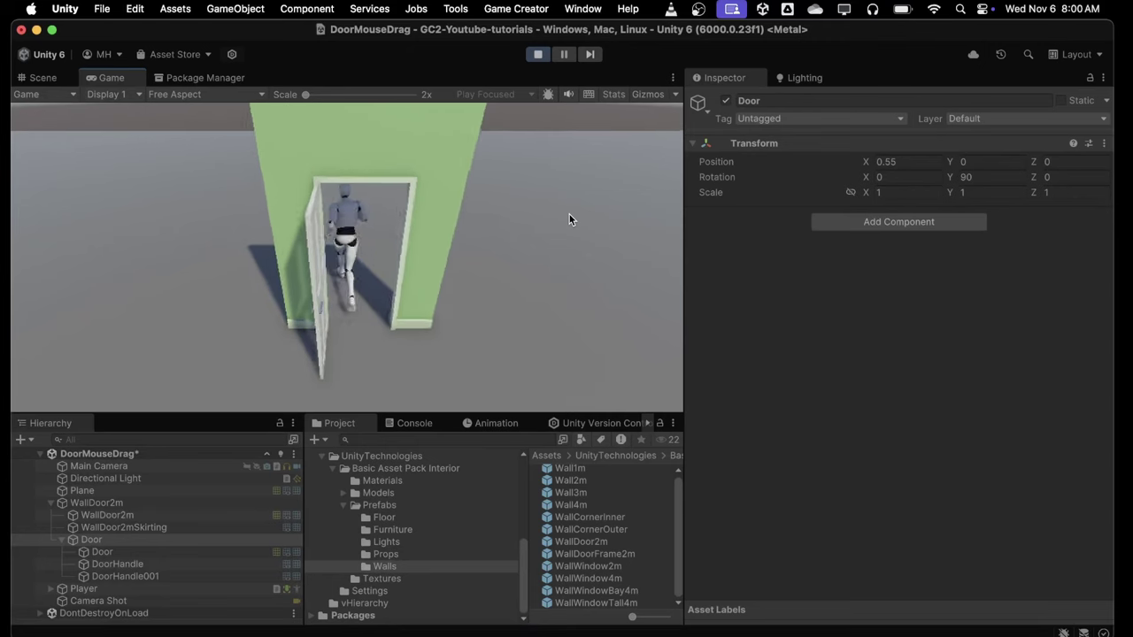
{"action": "key", "text": "s"}
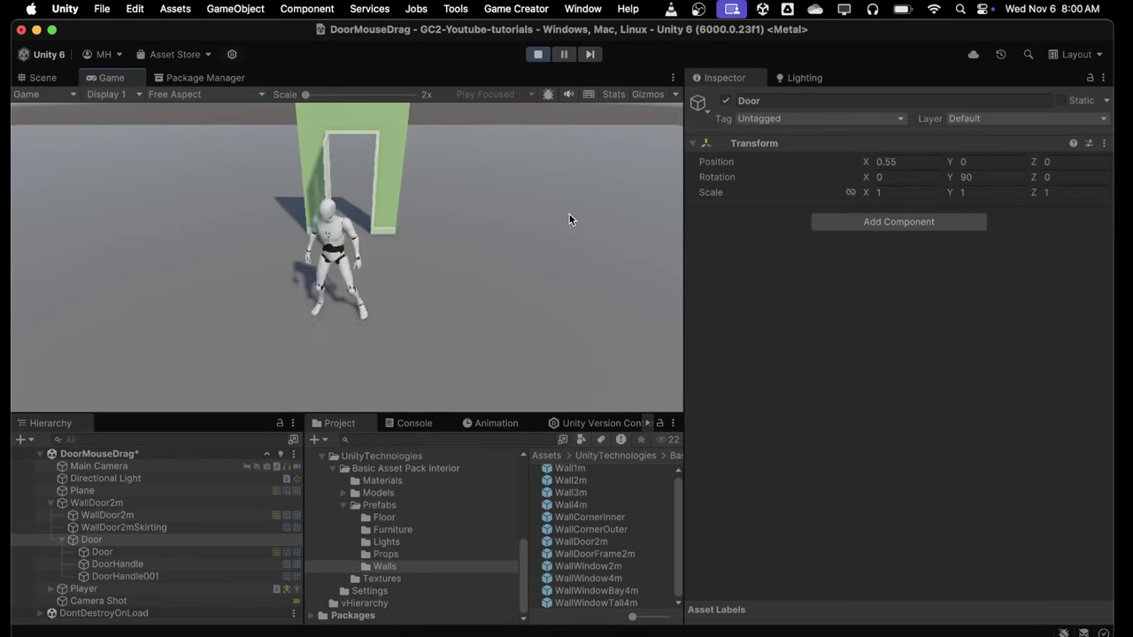
{"action": "key", "text": "w"}
{"action": "key", "text": "s"}
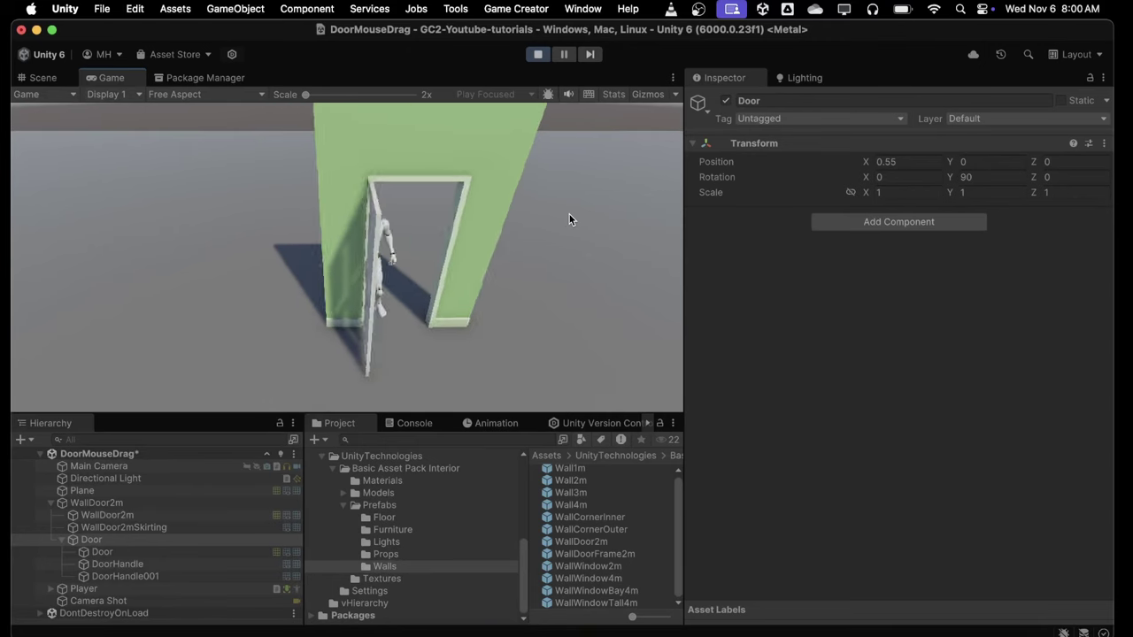
{"action": "key", "text": "w"}
{"action": "key", "text": "s"}
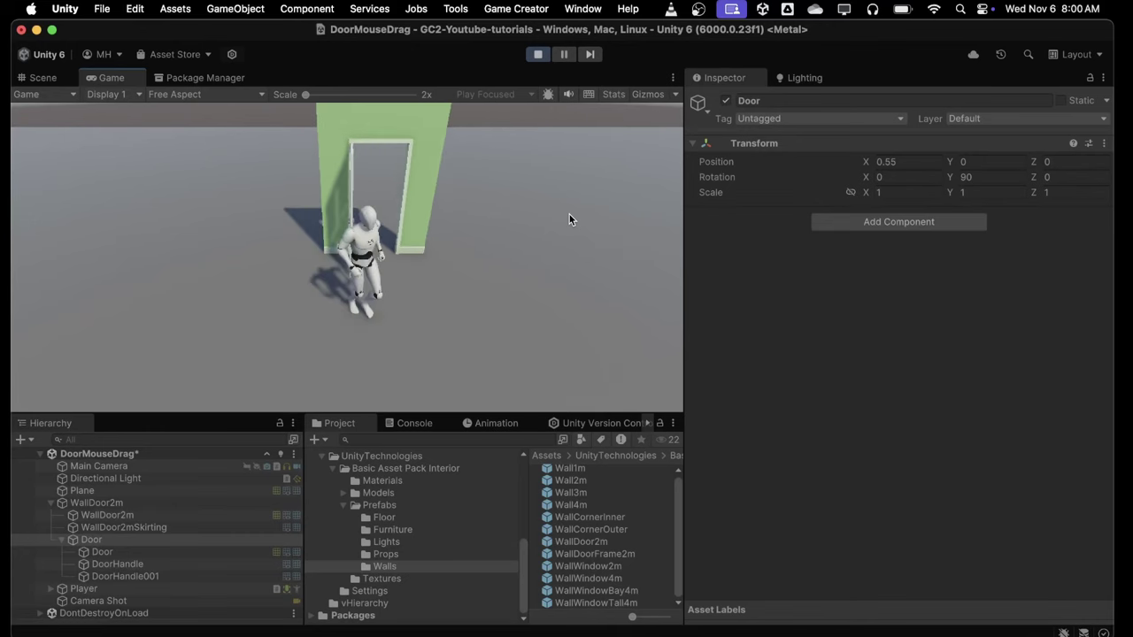
{"action": "key", "text": "s"}
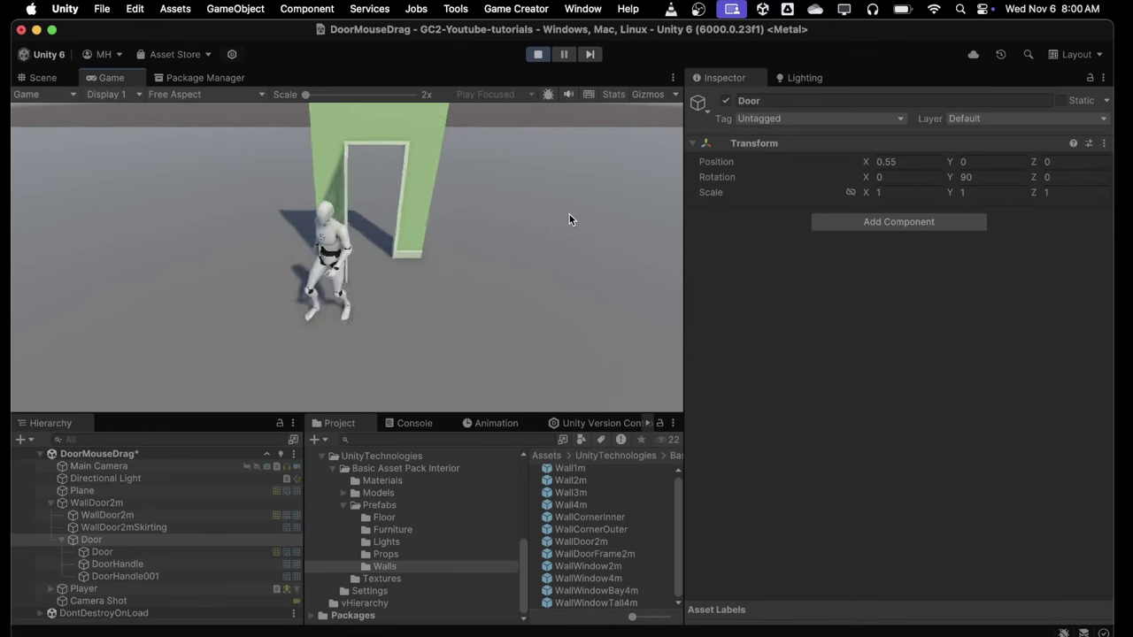
{"action": "key", "text": "w"}
{"action": "key", "text": "s"}
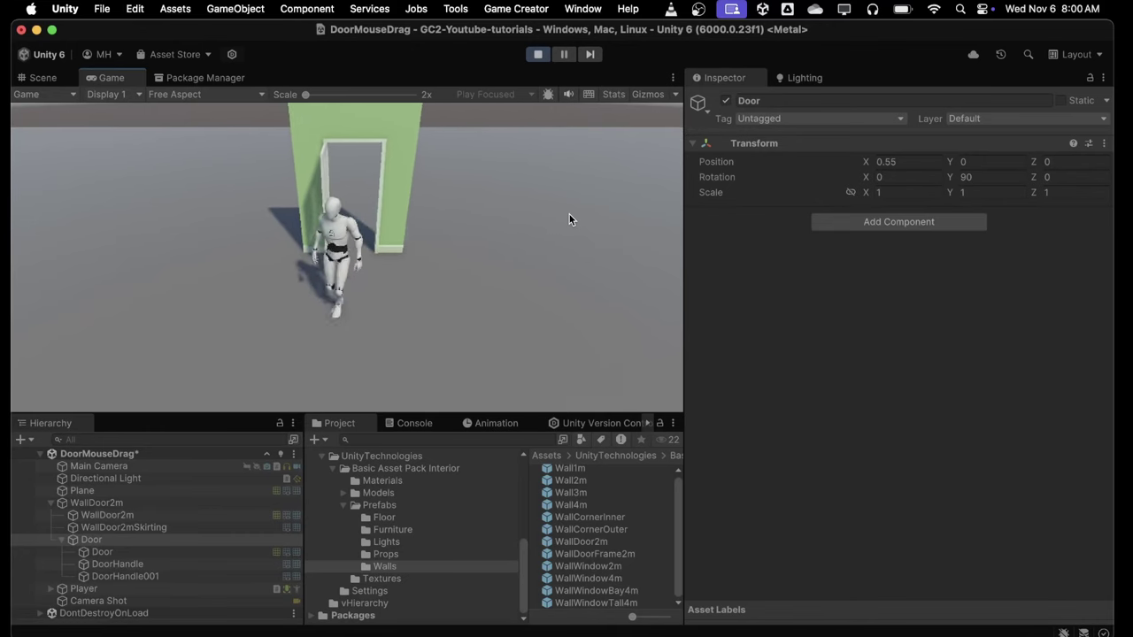
{"action": "key", "text": "w"}
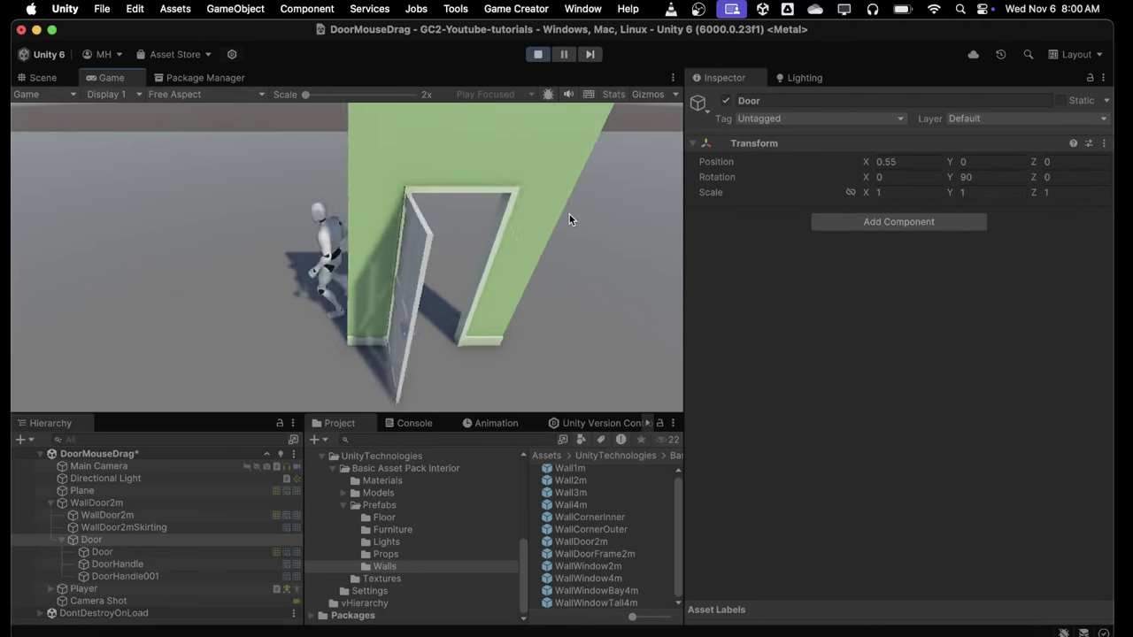
{"action": "key", "text": "s"}
{"action": "key", "text": "w"}
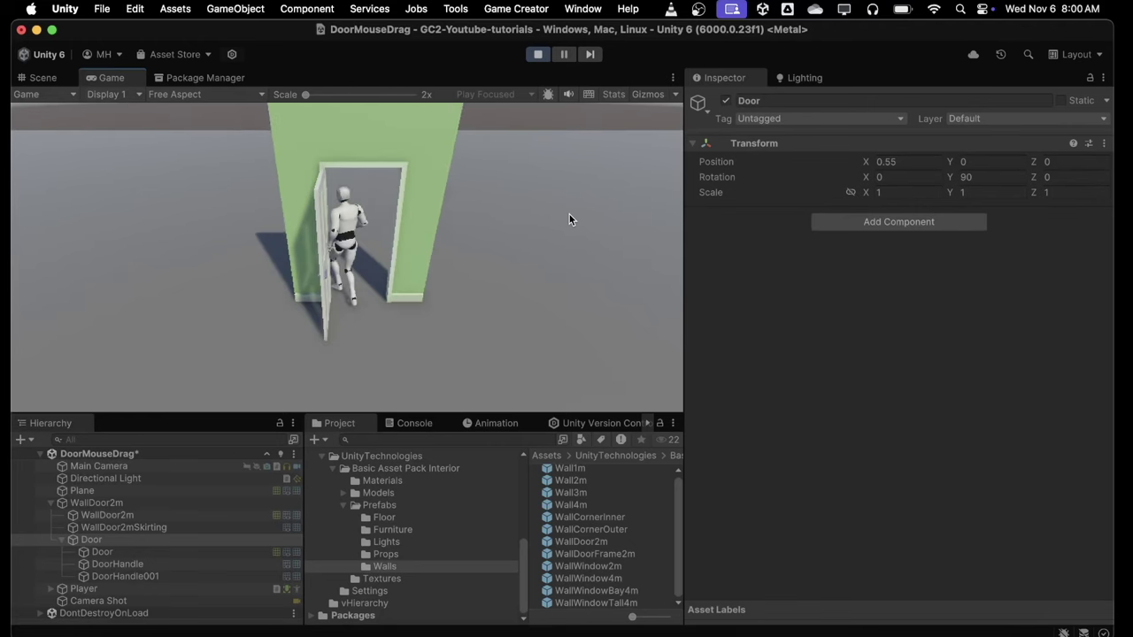
{"action": "key", "text": "s"}
{"action": "key", "text": "w"}
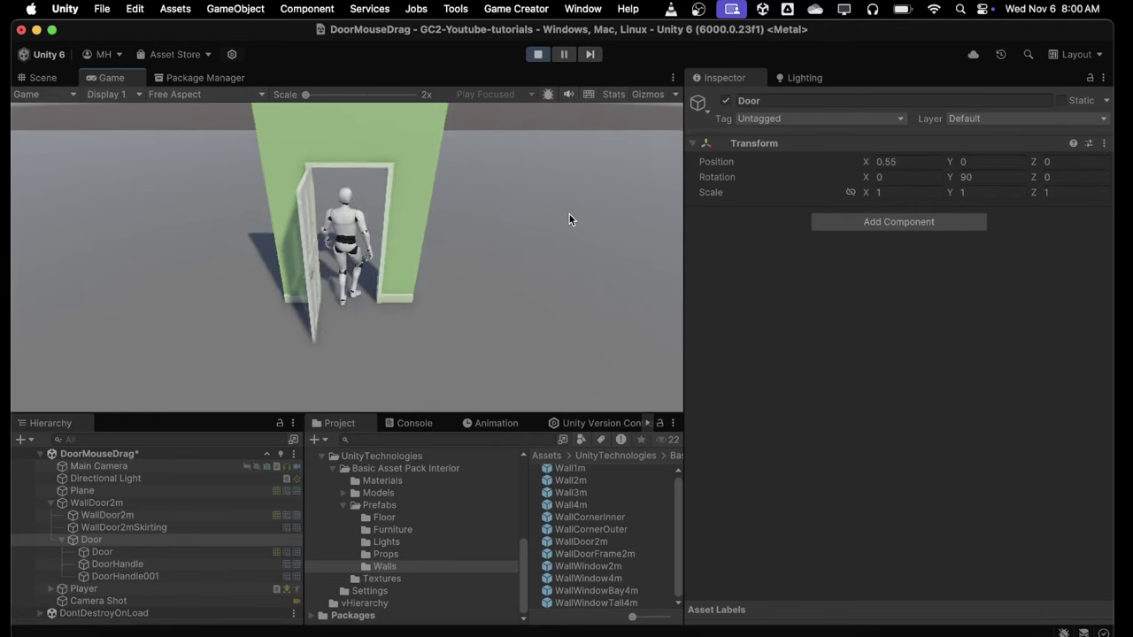
{"action": "key", "text": "s"}
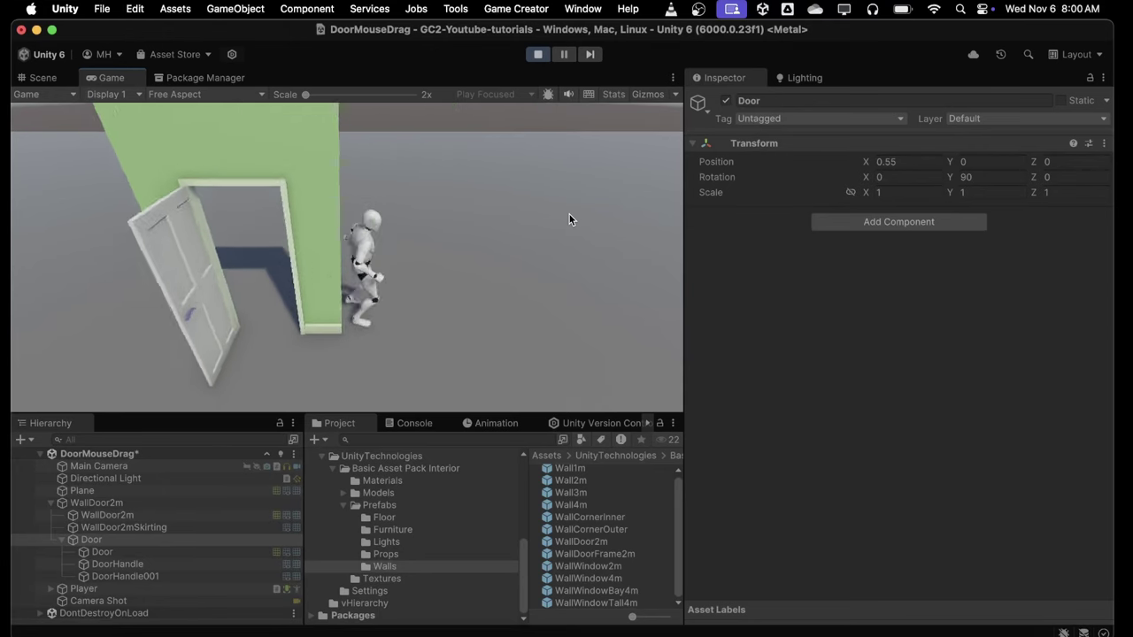
{"action": "key", "text": "w"}
{"action": "key", "text": "s"}
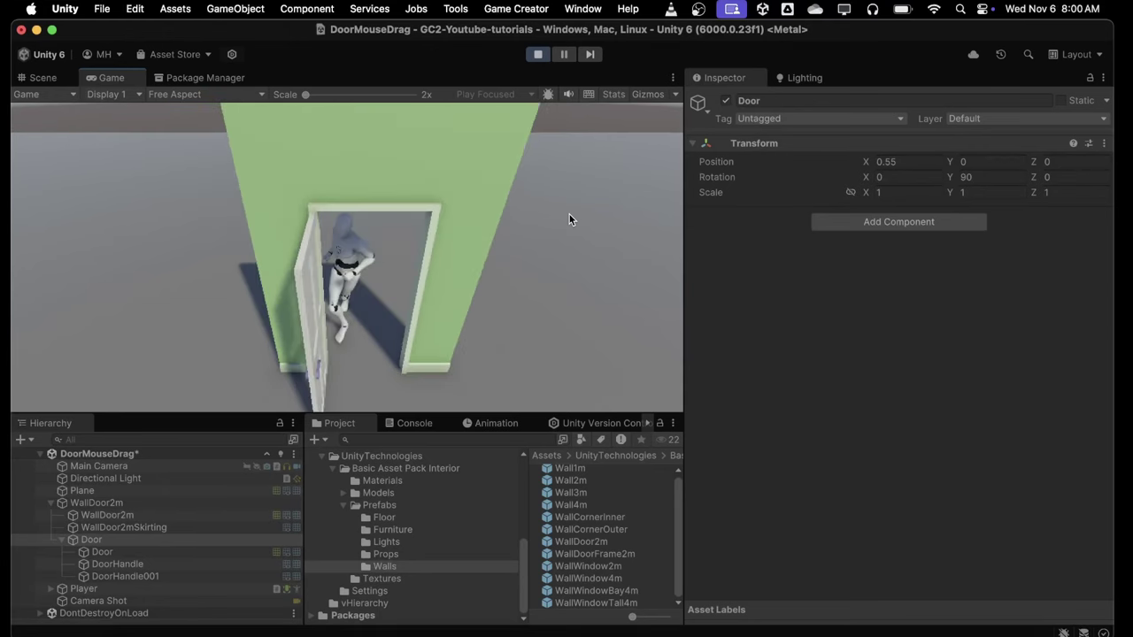
{"action": "key", "text": "w"}
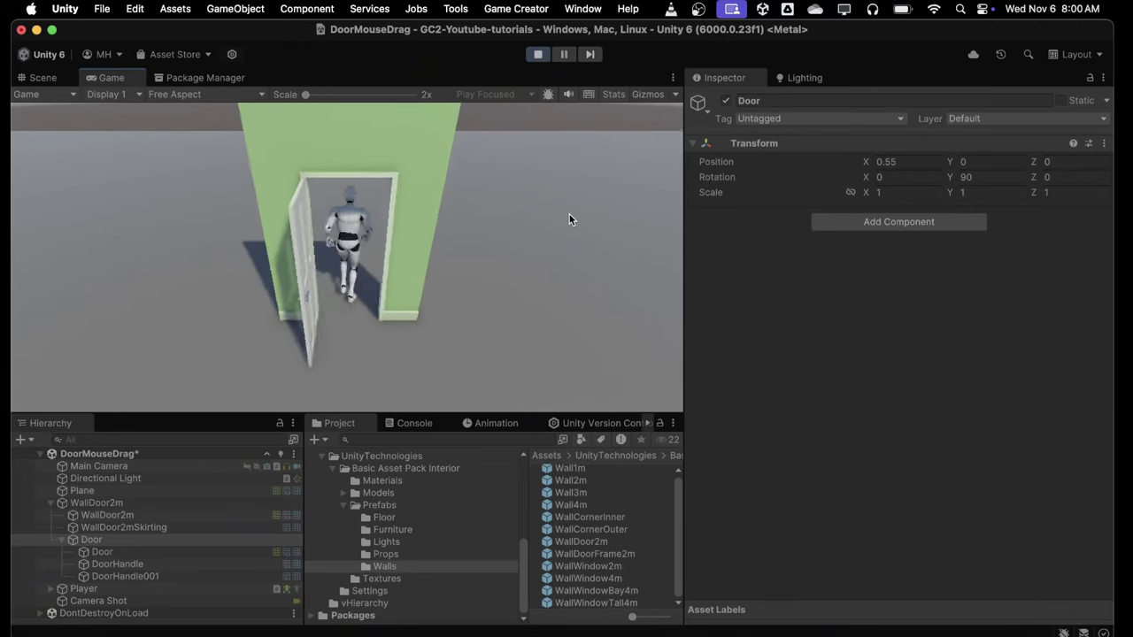
{"action": "key", "text": "s"}
{"action": "key", "text": "w"}
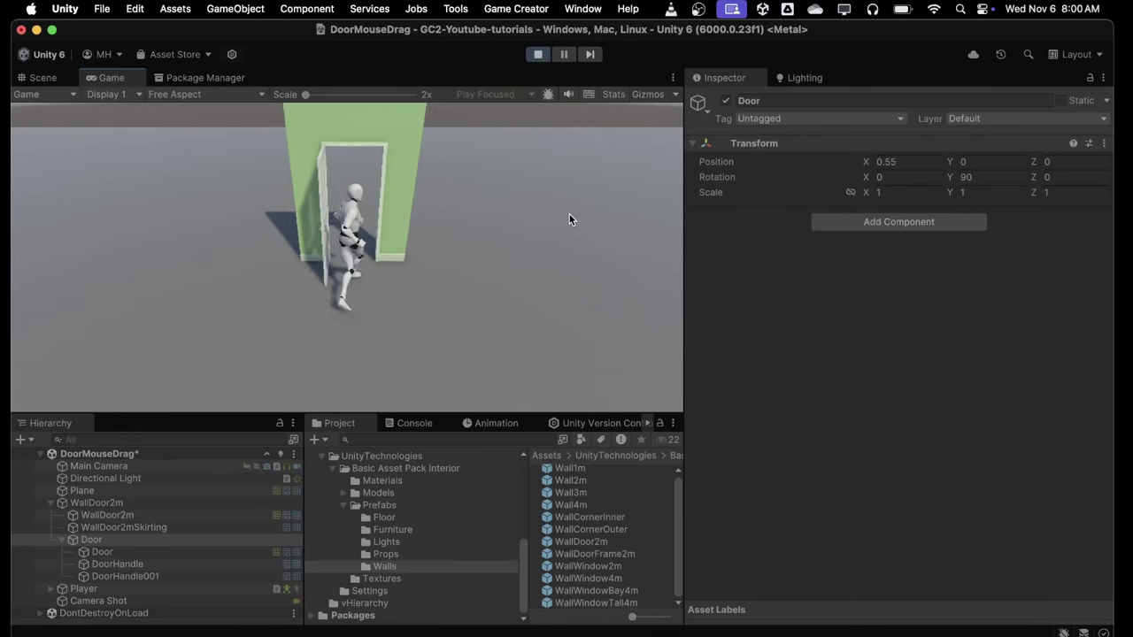
{"action": "left_click", "coordinate": [538, 55]}
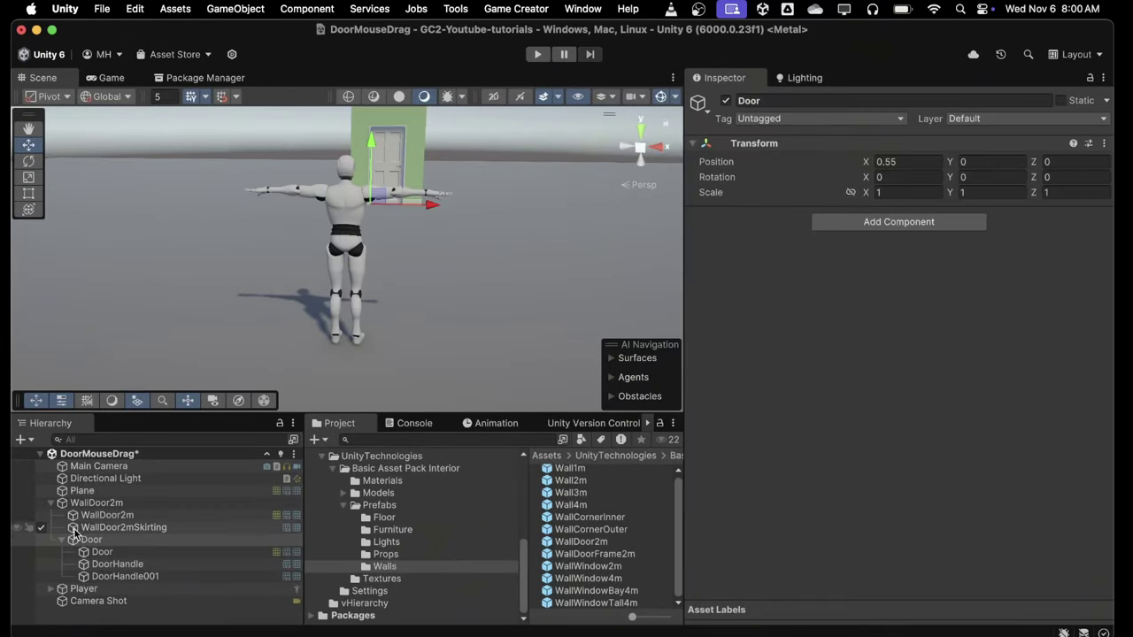
{"action": "left_click", "coordinate": [50, 503]}
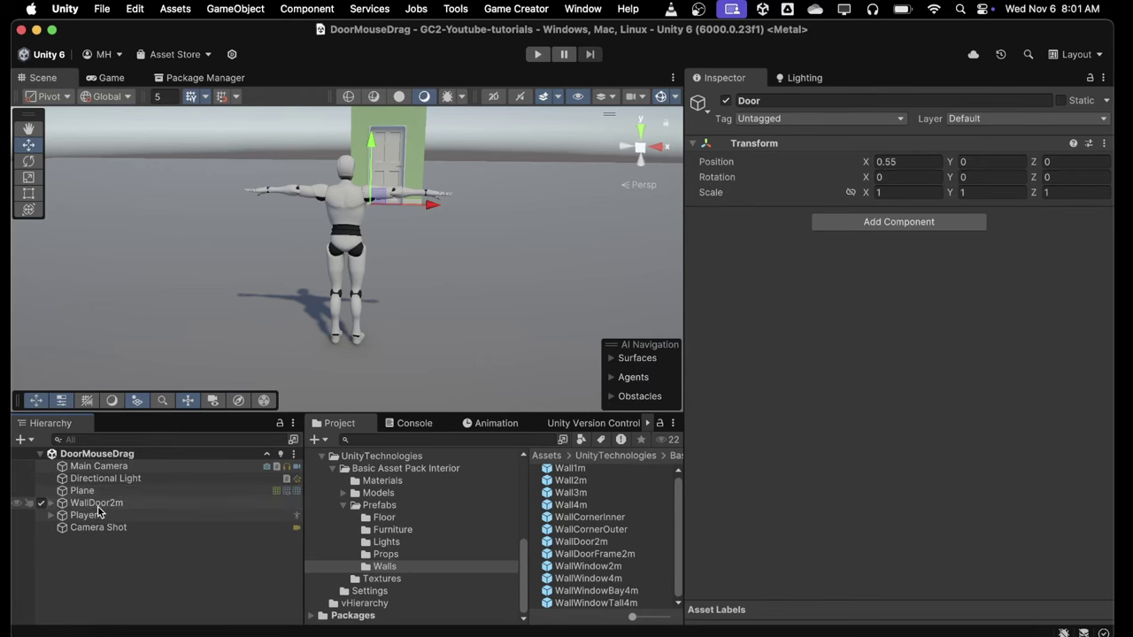
Search the Game Creator Hub for "drag", review the Drag to Rotate Door instruction, and close the Hub
{"action": "left_click", "coordinate": [513, 9]}
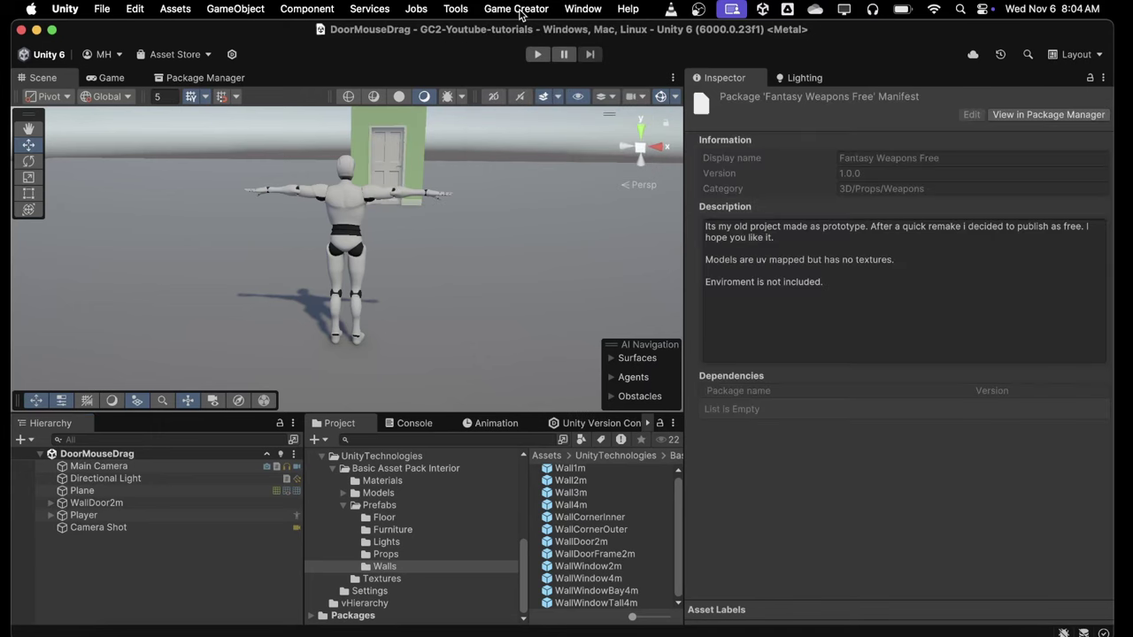
{"action": "left_click", "coordinate": [519, 11]}
{"action": "left_click", "coordinate": [519, 87]}
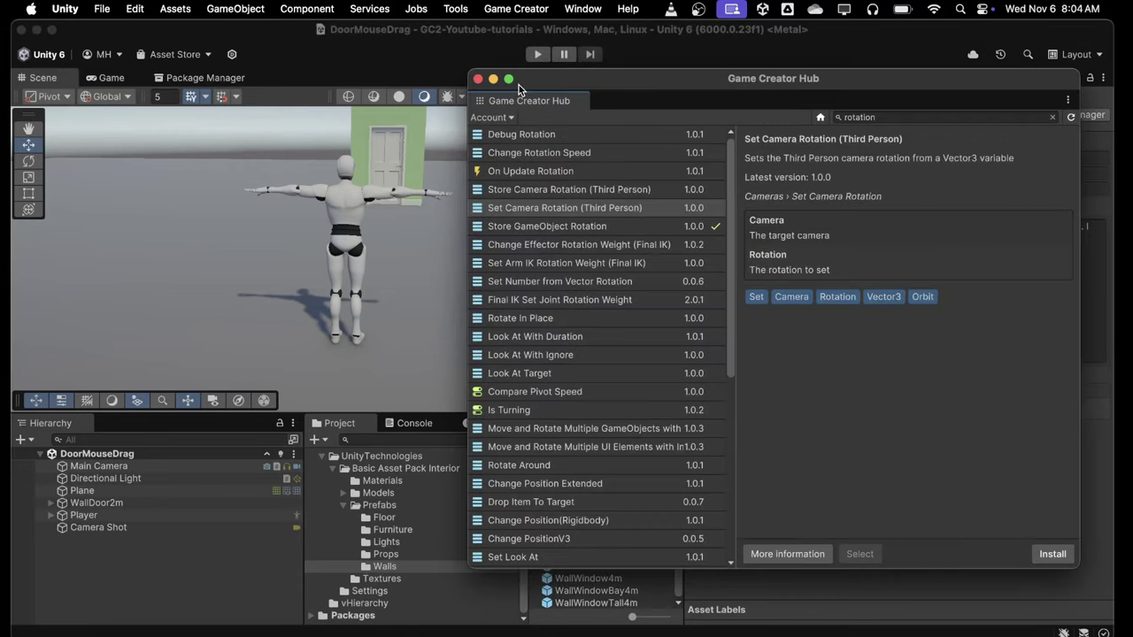
{"action": "left_click", "coordinate": [885, 118]}
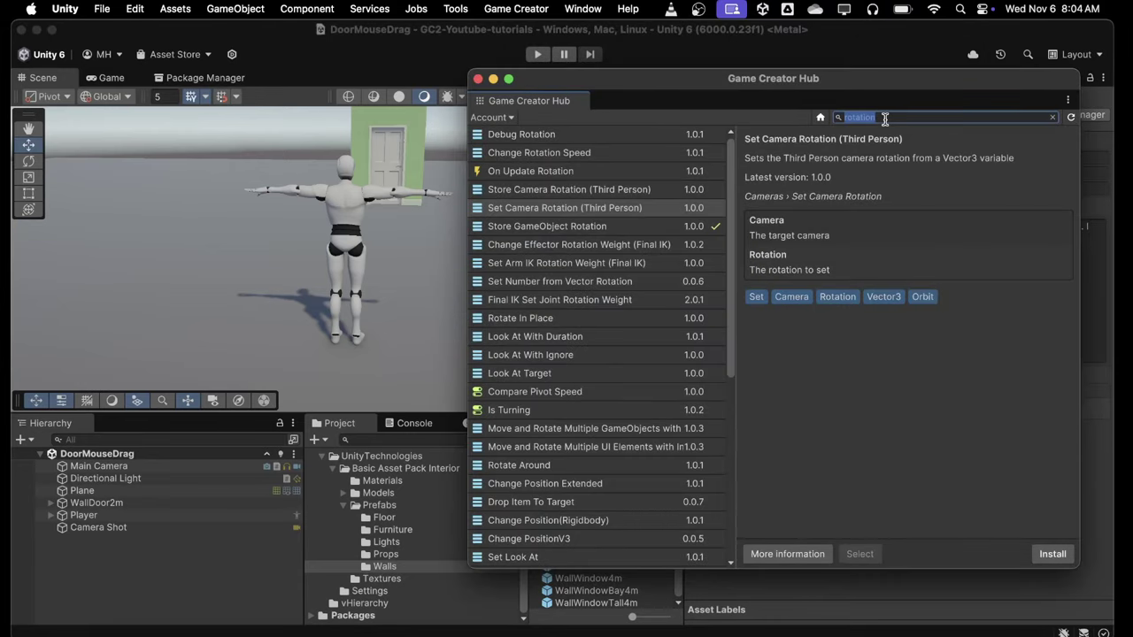
{"action": "type", "text": "drag"}
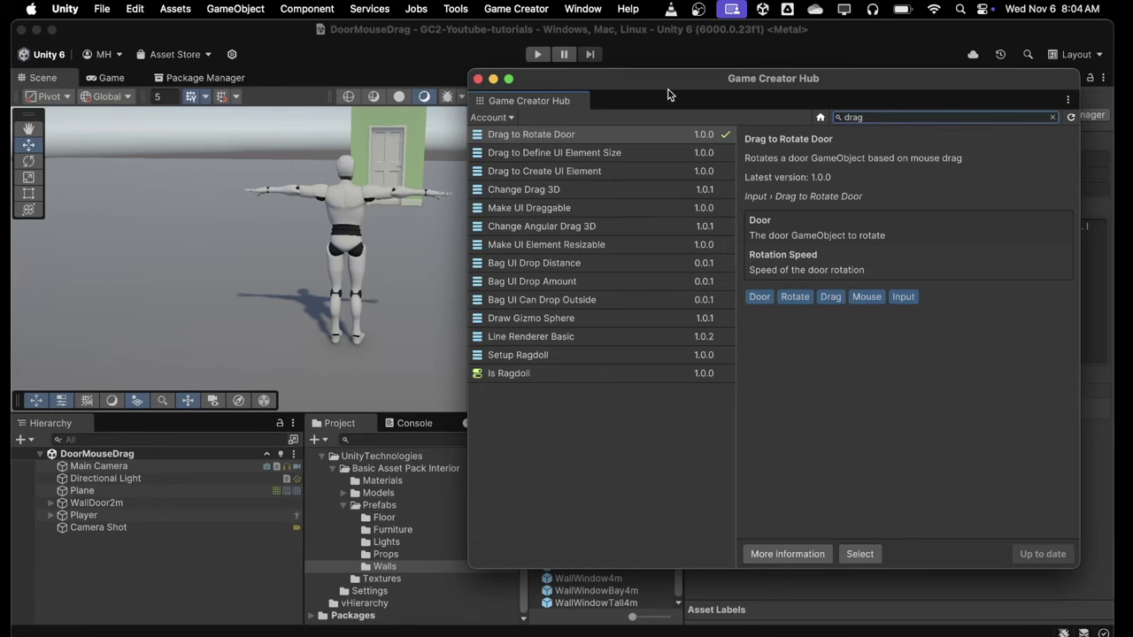
{"action": "left_click", "coordinate": [528, 133]}
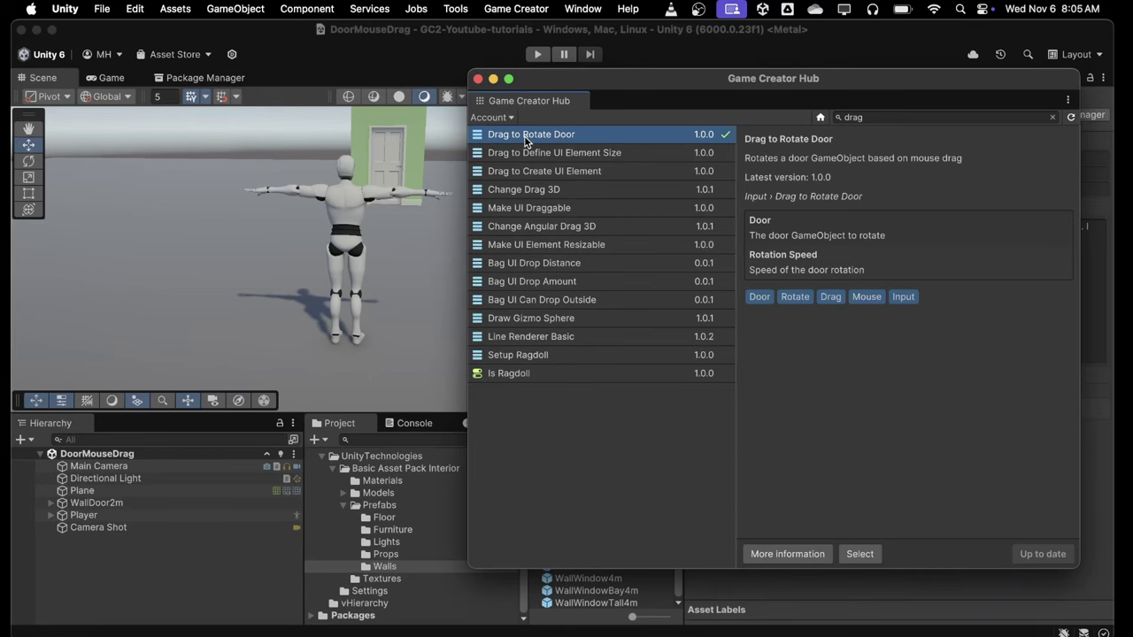
{"action": "left_click", "coordinate": [478, 79]}
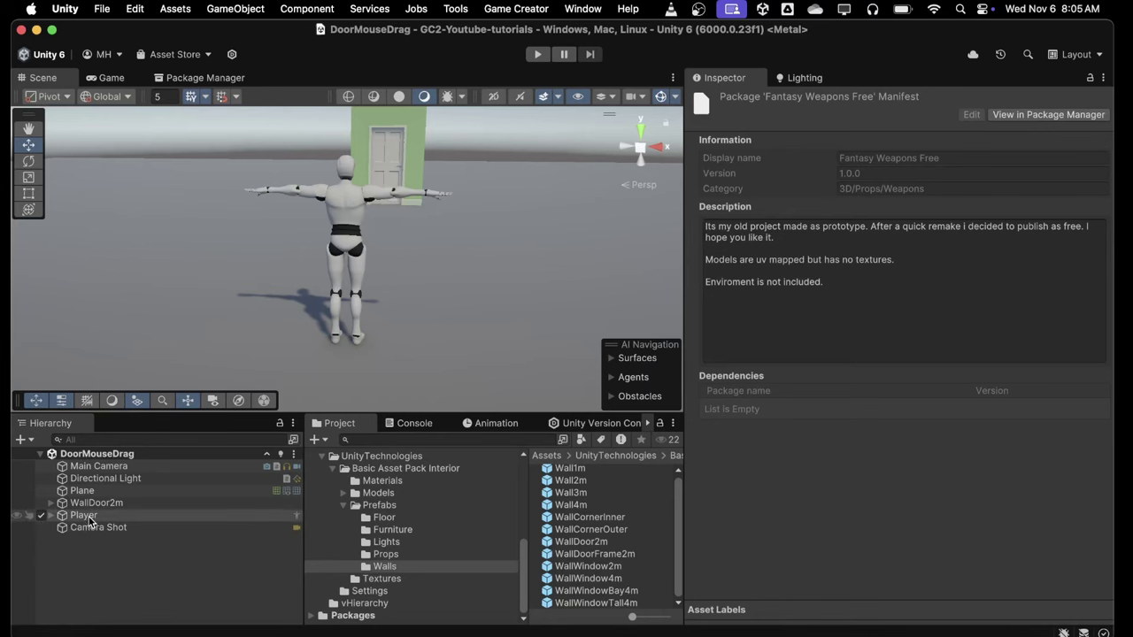
Create an empty object named Trigger-Door and add a Trigger component to it
{"action": "left_click", "coordinate": [21, 439]}
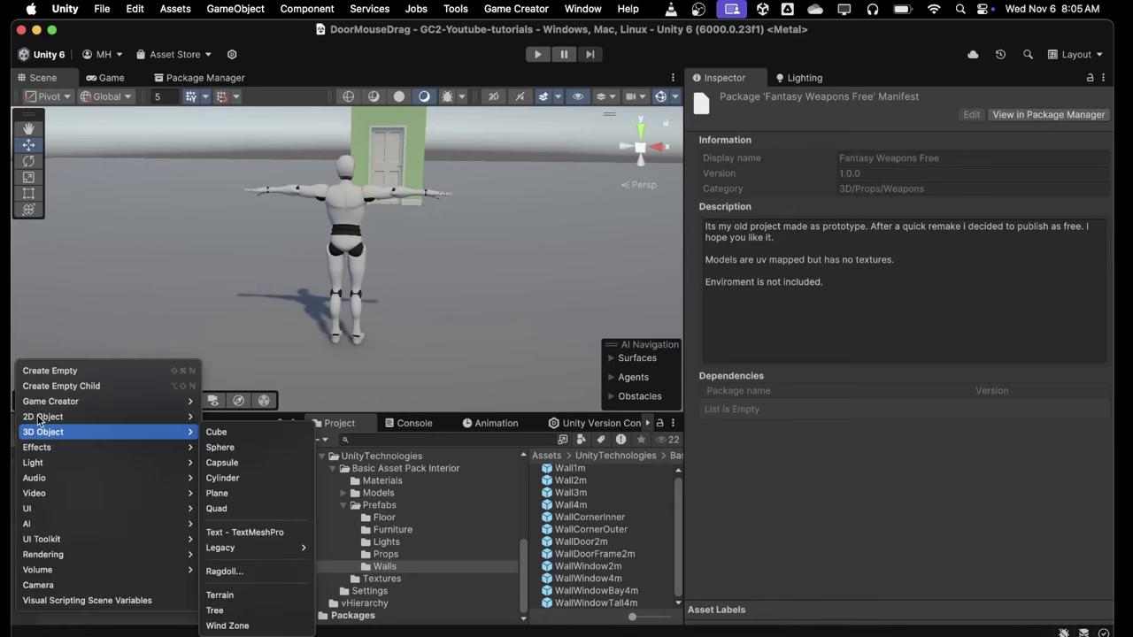
{"action": "mouse_move", "coordinate": [49, 402]}
{"action": "left_click", "coordinate": [47, 370]}
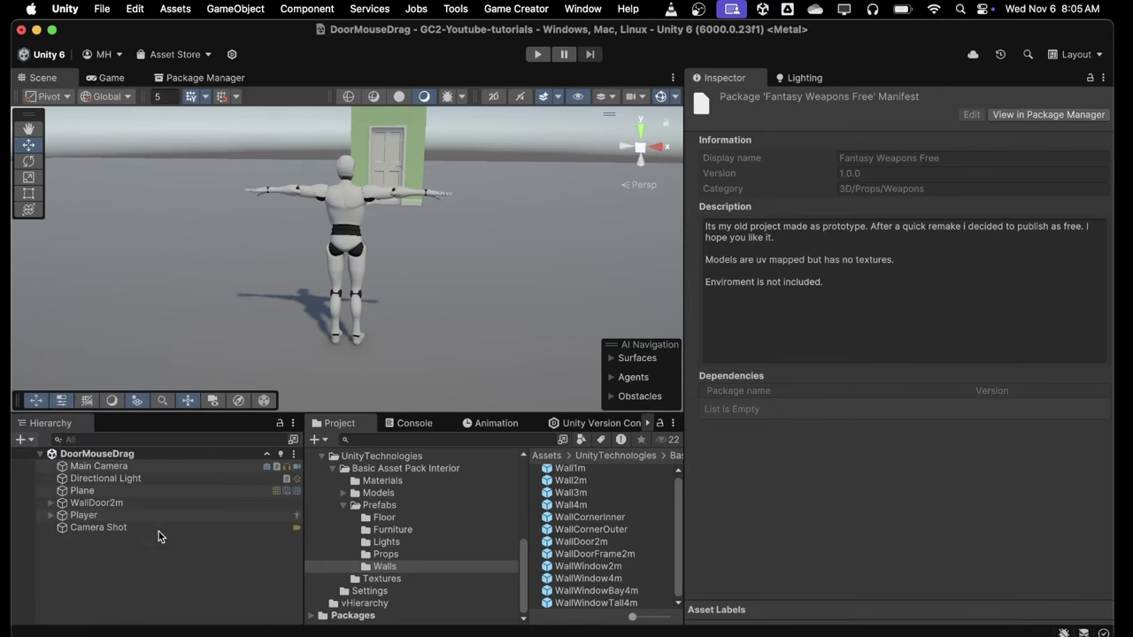
{"action": "type", "text": "Trigger-Door"}
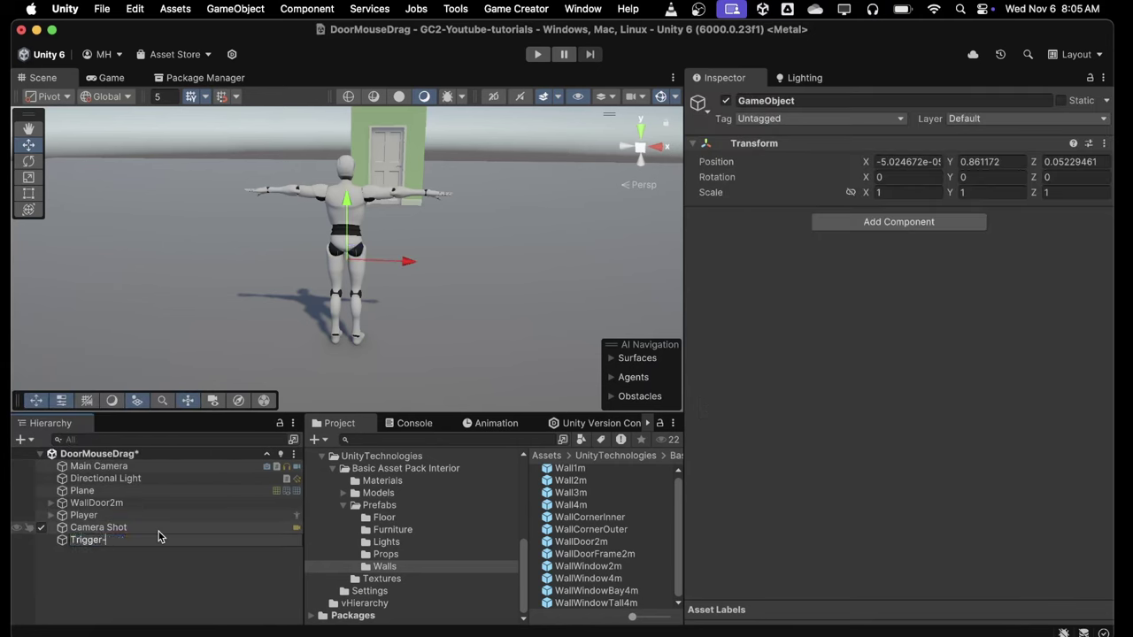
{"action": "key", "text": "Return"}
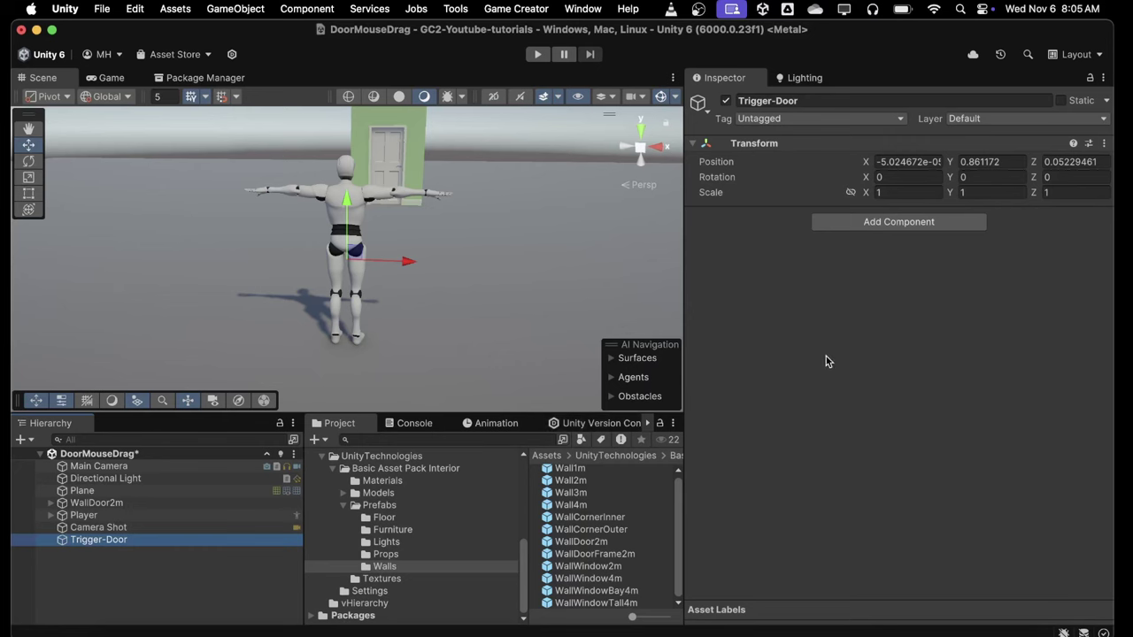
{"action": "left_click", "coordinate": [853, 226]}
{"action": "type", "text": "trigger"}
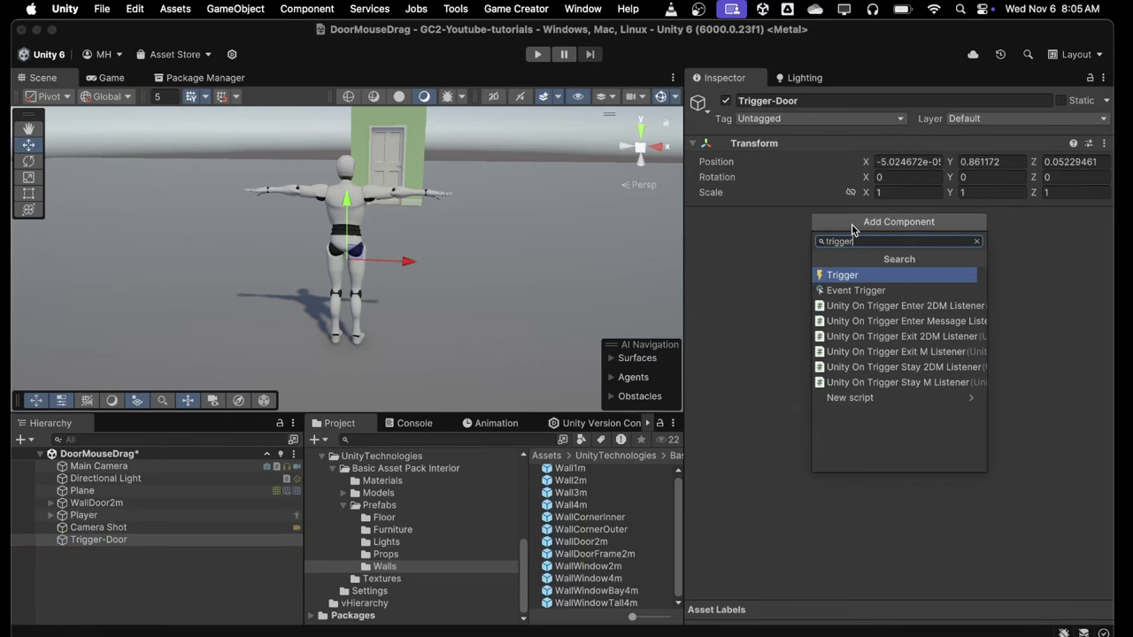
{"action": "key", "text": "Return"}
Set the Trigger's event to On Input Button with Mouse While Pressing as its button
{"action": "left_click", "coordinate": [823, 235]}
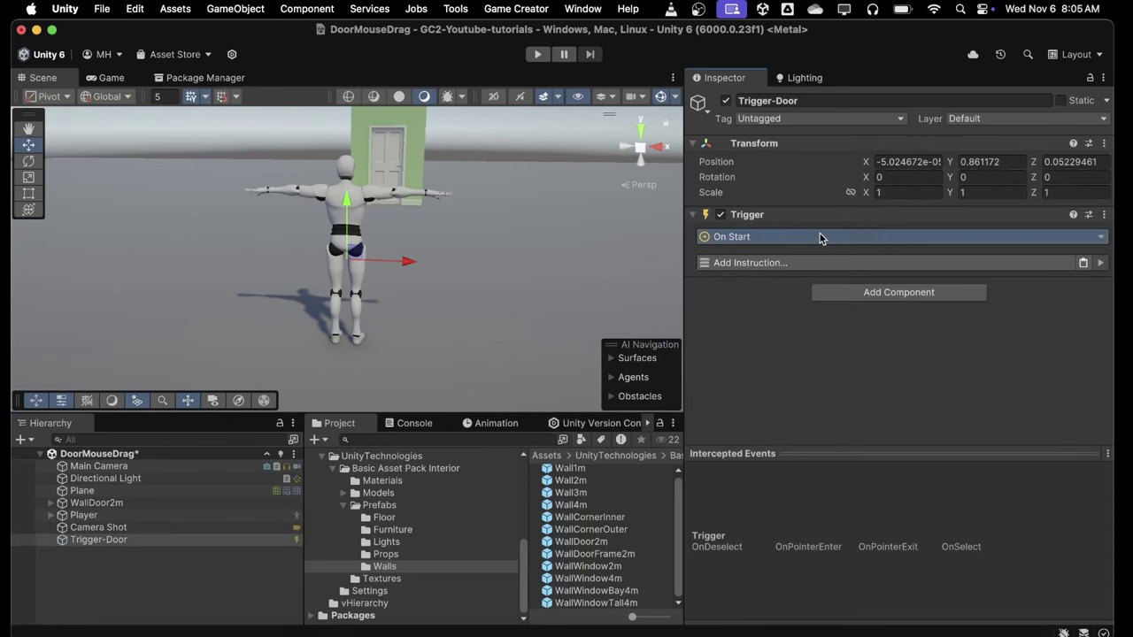
{"action": "left_click", "coordinate": [750, 354]}
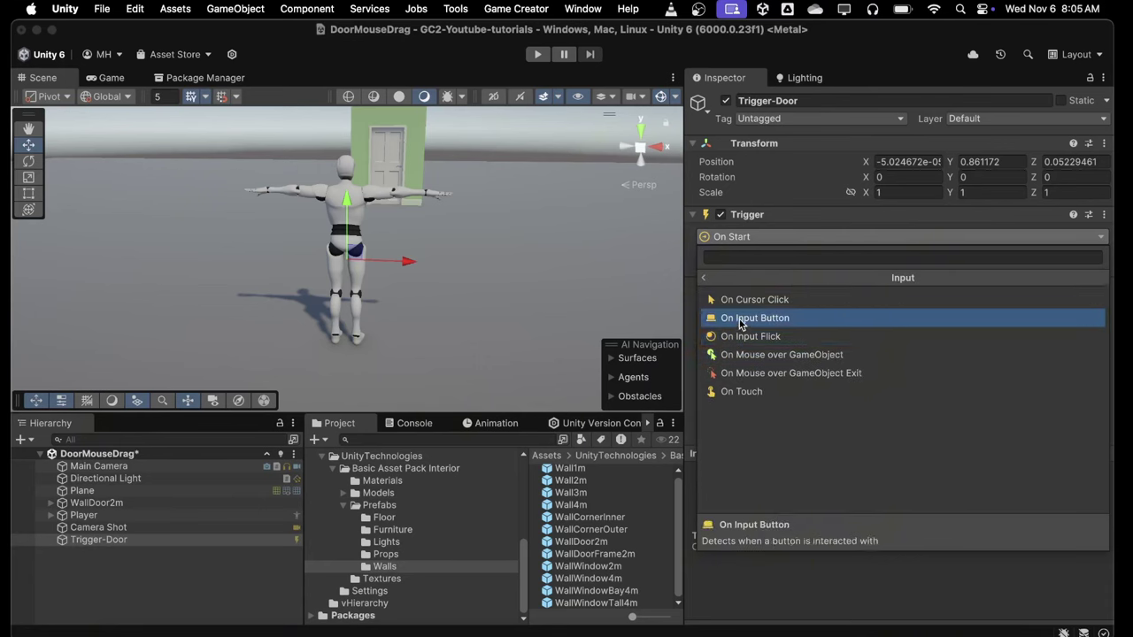
{"action": "left_click", "coordinate": [739, 318]}
{"action": "left_click", "coordinate": [876, 258]}
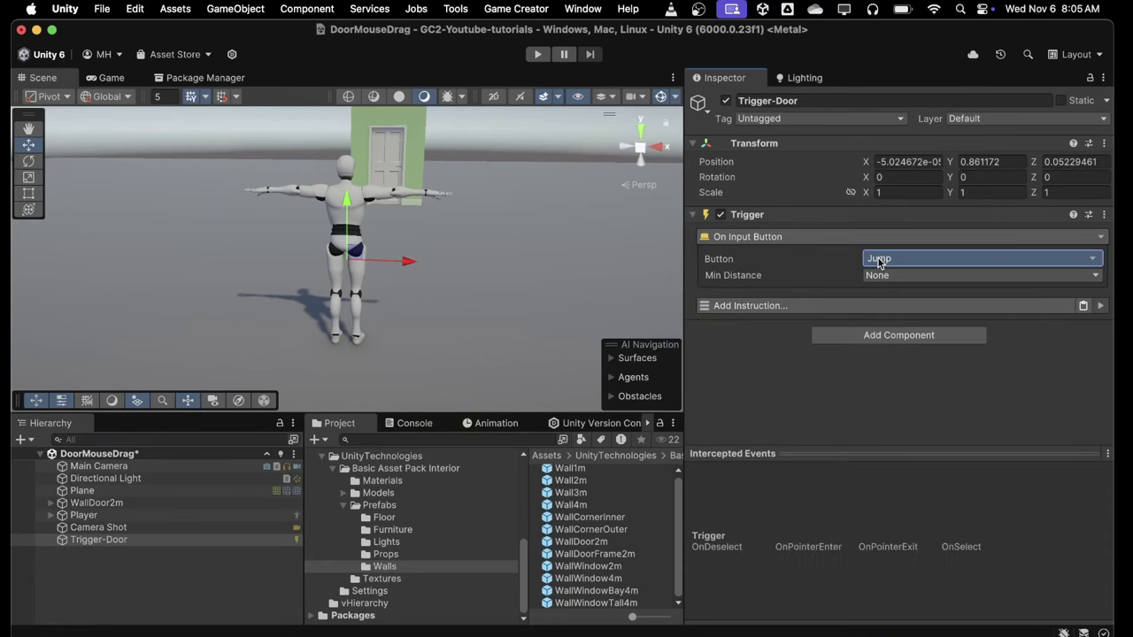
{"action": "left_click", "coordinate": [896, 431]}
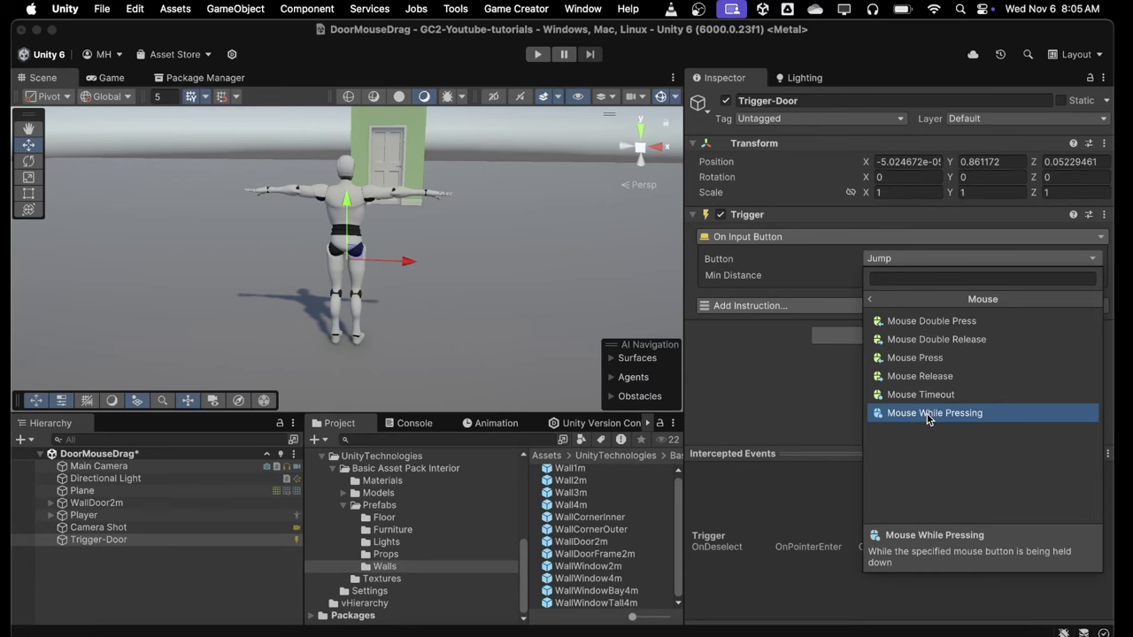
{"action": "left_click", "coordinate": [928, 414]}
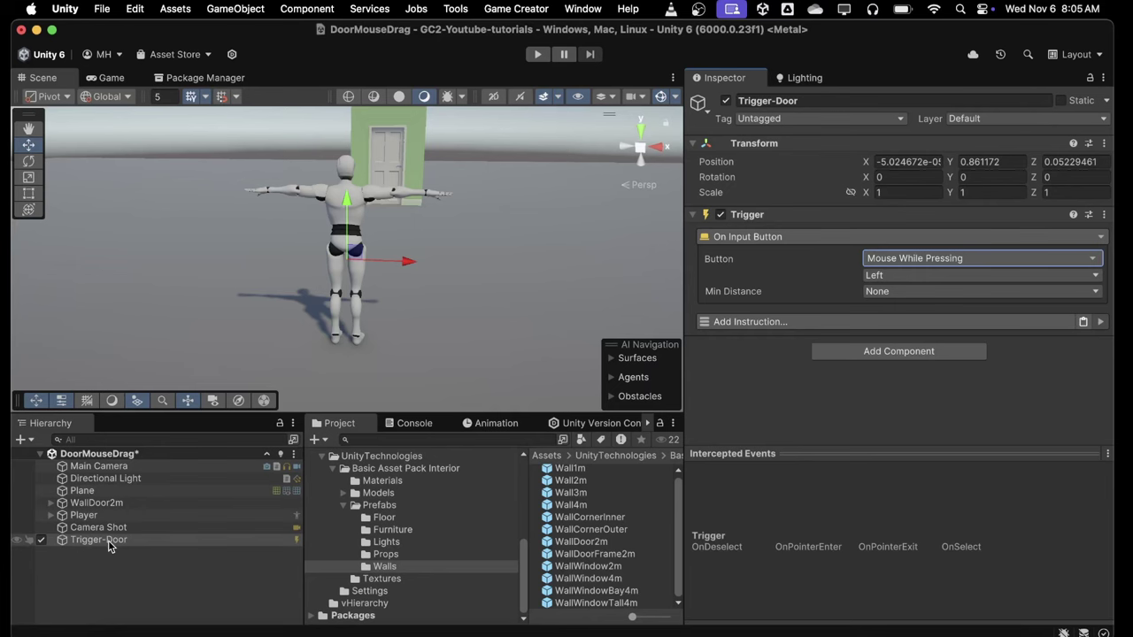
Nest Trigger-Door under the parent Door in WallDoor2m and reset its local position to zero
{"action": "left_click", "coordinate": [51, 504]}
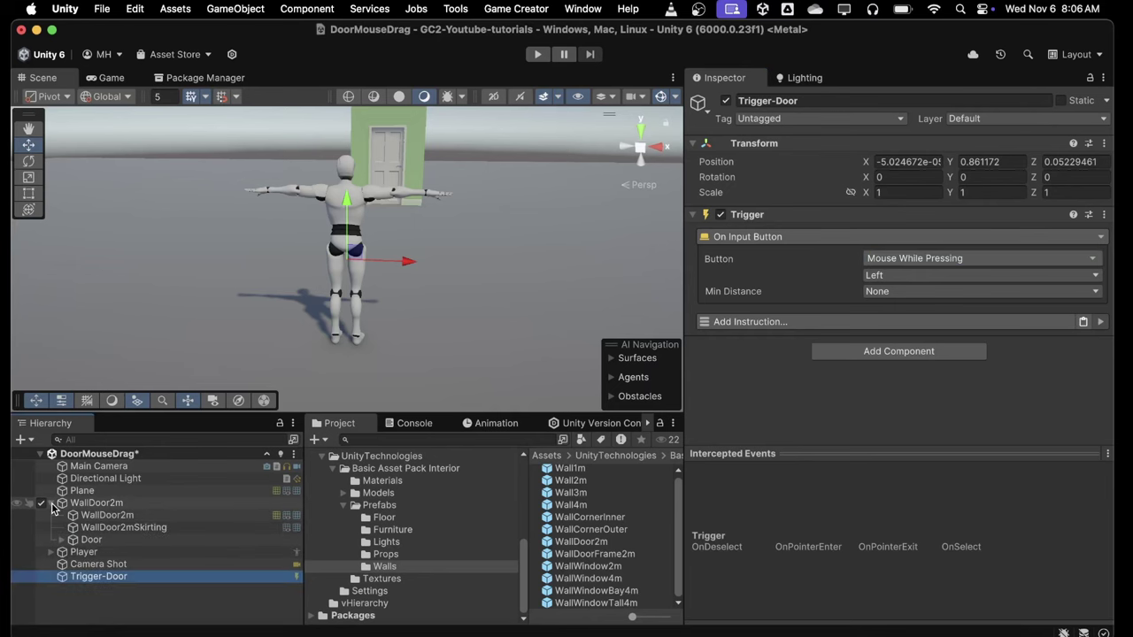
{"action": "left_click", "coordinate": [94, 577]}
{"action": "left_click_drag", "start_coordinate": [94, 578], "coordinate": [89, 540]}
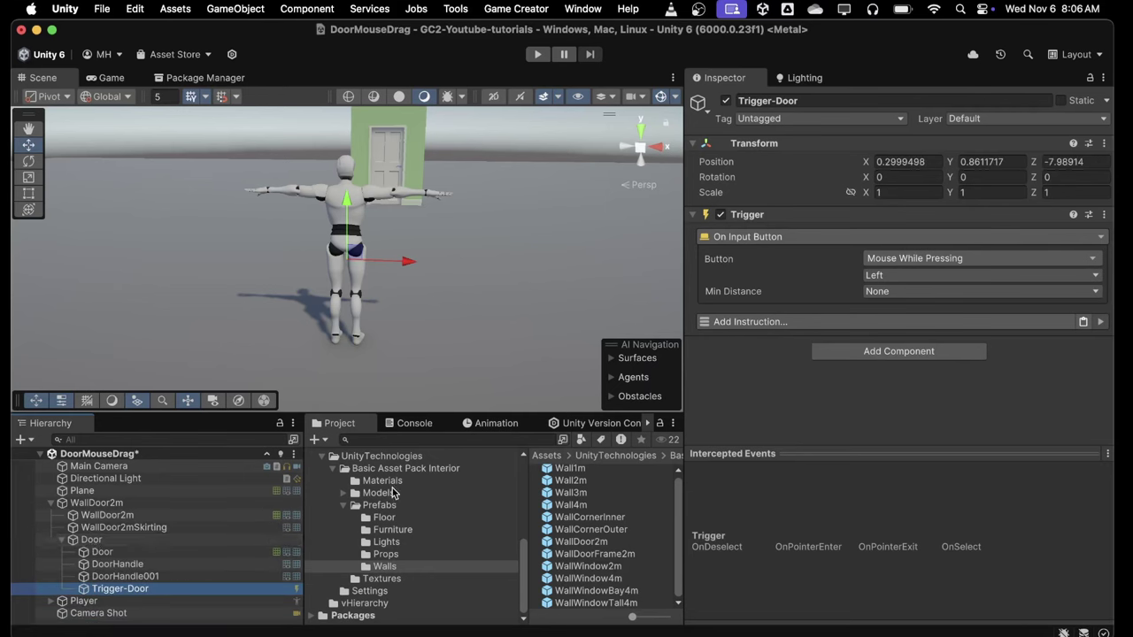
{"action": "left_click", "coordinate": [1104, 144]}
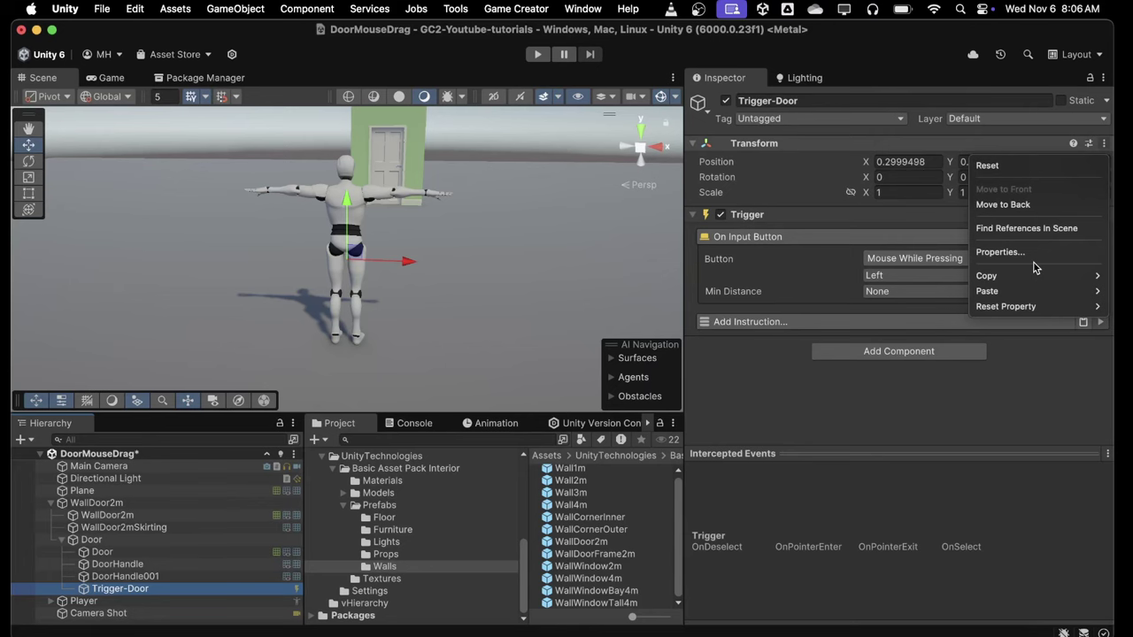
{"action": "mouse_move", "coordinate": [1009, 306]}
{"action": "left_click", "coordinate": [943, 308]}
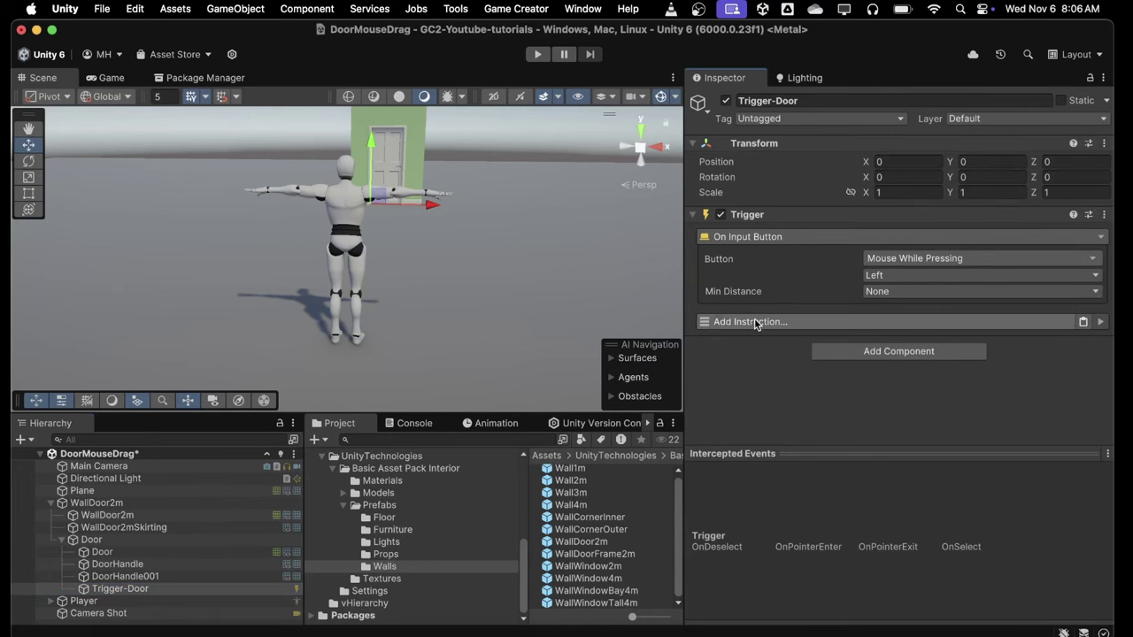
Move Trigger-Door to the middle of the door, at about X 0.448 and Y 0.846
{"action": "scroll", "coordinate": [410, 206], "scroll_direction": "down", "scroll_amount": 3}
{"action": "scroll", "coordinate": [409, 212], "scroll_direction": "down", "scroll_amount": 3}
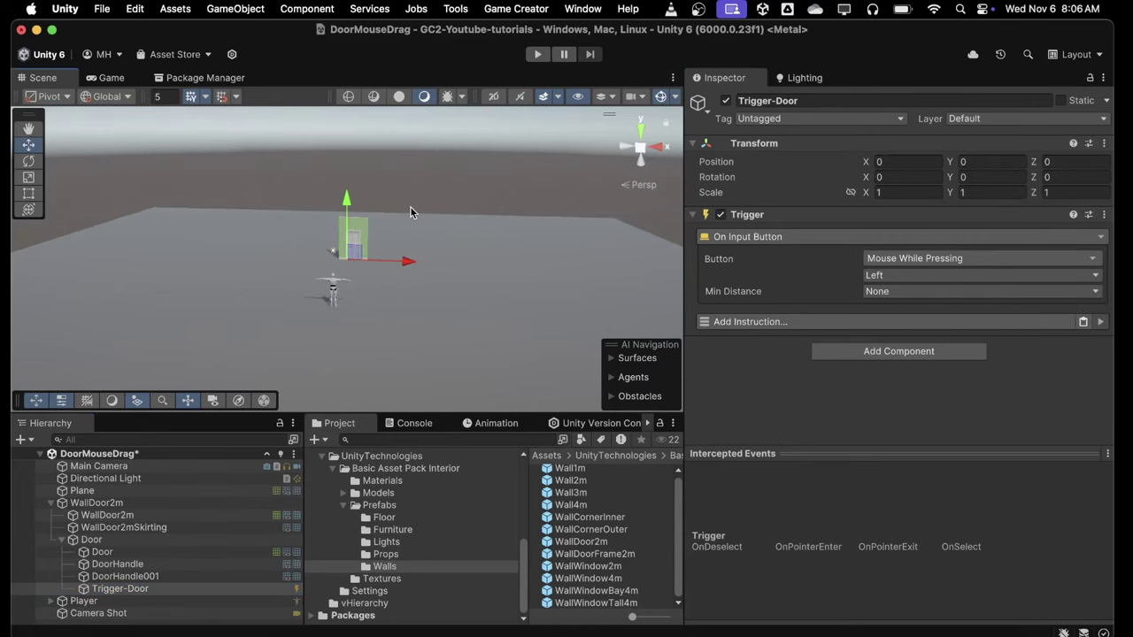
{"action": "left_click_drag", "start_coordinate": [379, 214], "coordinate": [379, 236], "text": "alt"}
{"action": "key", "text": "f"}
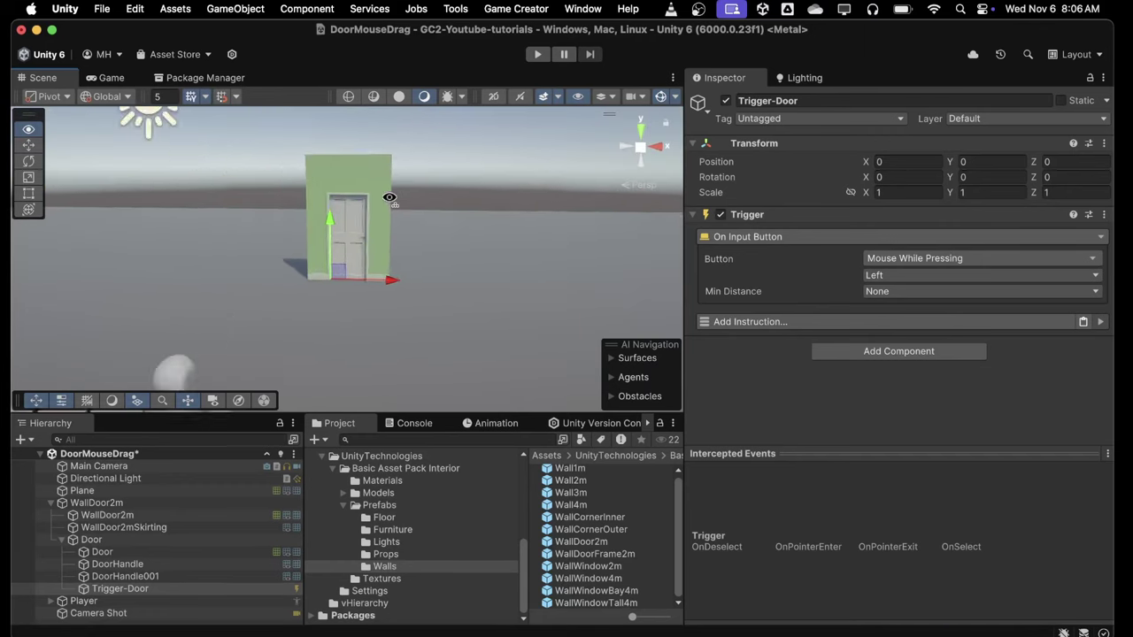
{"action": "left_click_drag", "start_coordinate": [381, 290], "coordinate": [413, 282]}
{"action": "left_click_drag", "start_coordinate": [357, 228], "coordinate": [353, 164]}
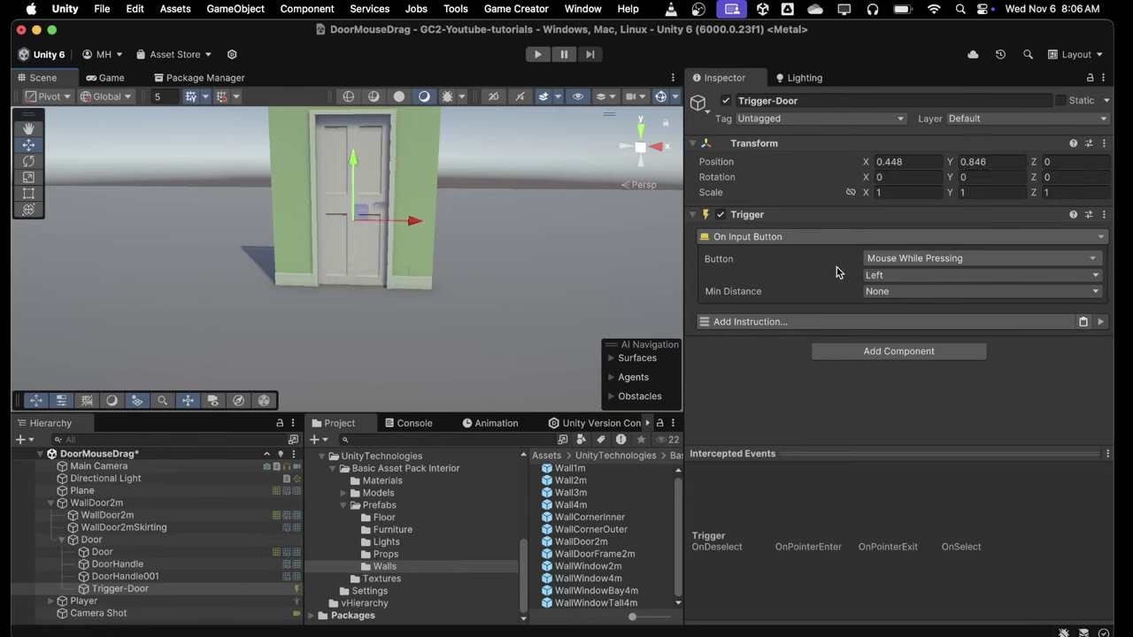
Set the trigger's Min Distance to Game Object, measured to the Player, with a radius of 1.5
{"action": "left_click", "coordinate": [872, 293]}
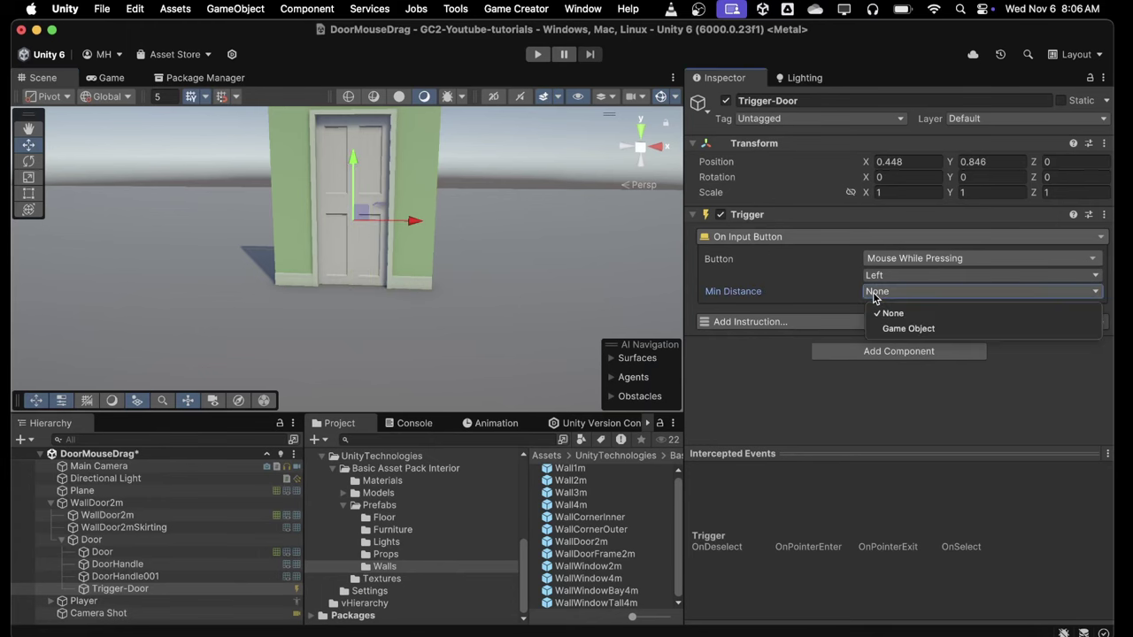
{"action": "left_click", "coordinate": [899, 329]}
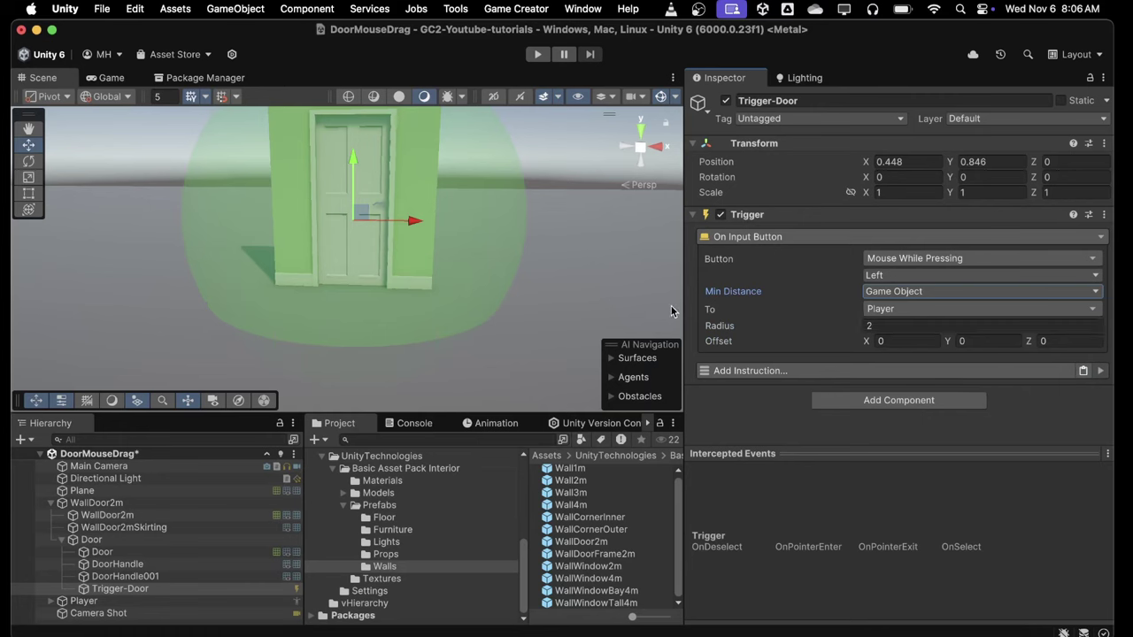
{"action": "left_click_drag", "start_coordinate": [531, 265], "coordinate": [255, 279], "text": "alt"}
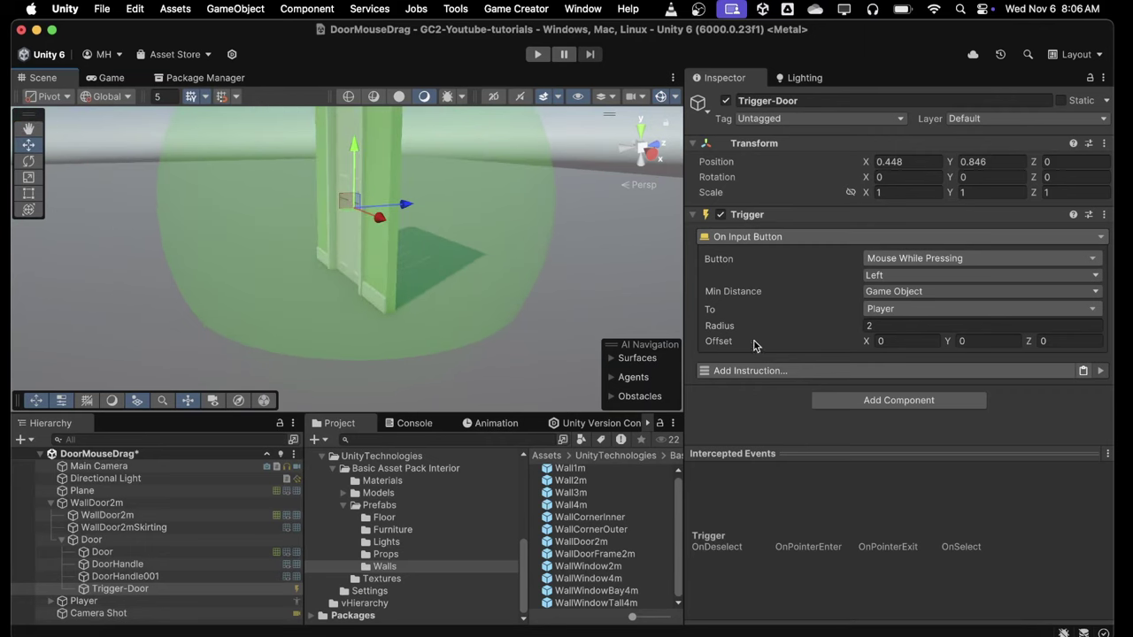
{"action": "left_click", "coordinate": [871, 326]}
{"action": "type", "text": "1"}
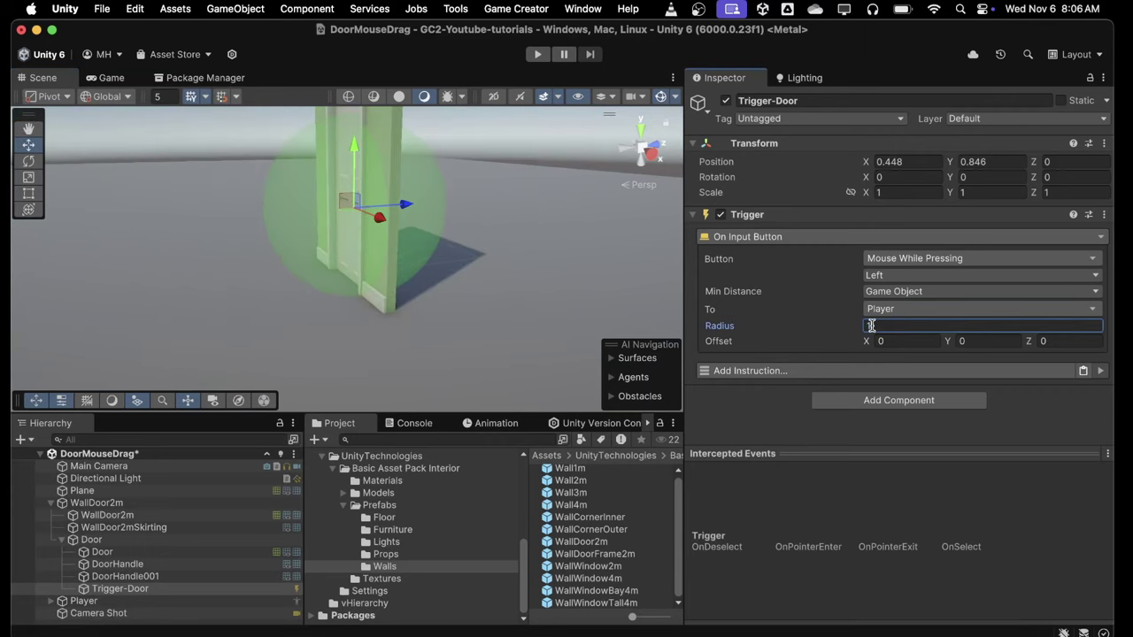
{"action": "left_click_drag", "start_coordinate": [436, 286], "coordinate": [531, 299], "text": "alt"}
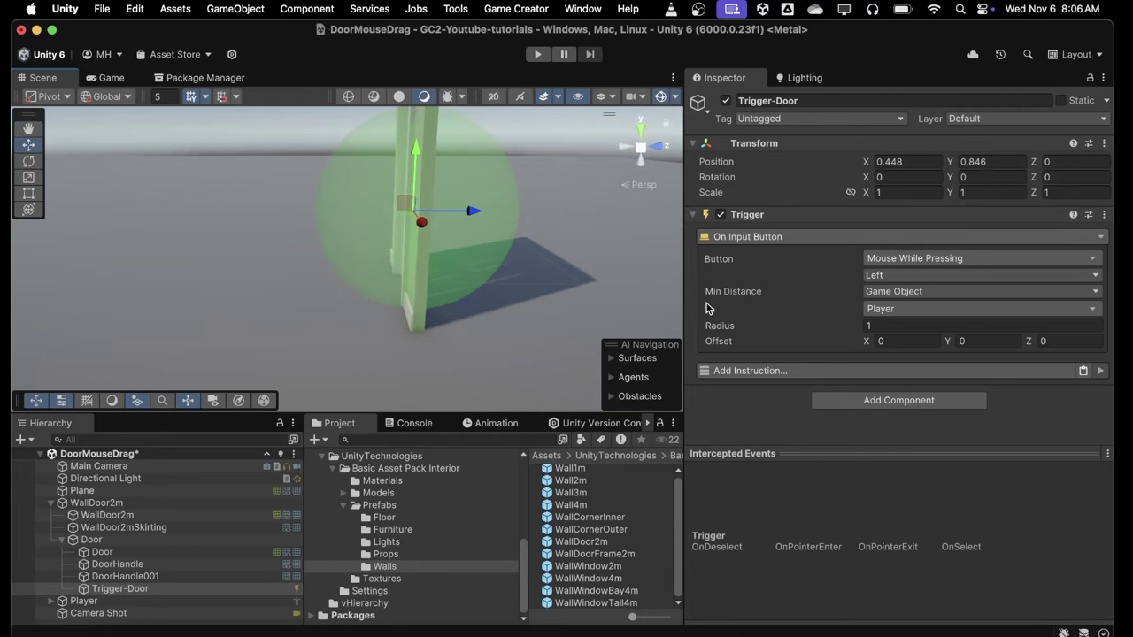
{"action": "left_click", "coordinate": [891, 324]}
{"action": "type", "text": "1."}
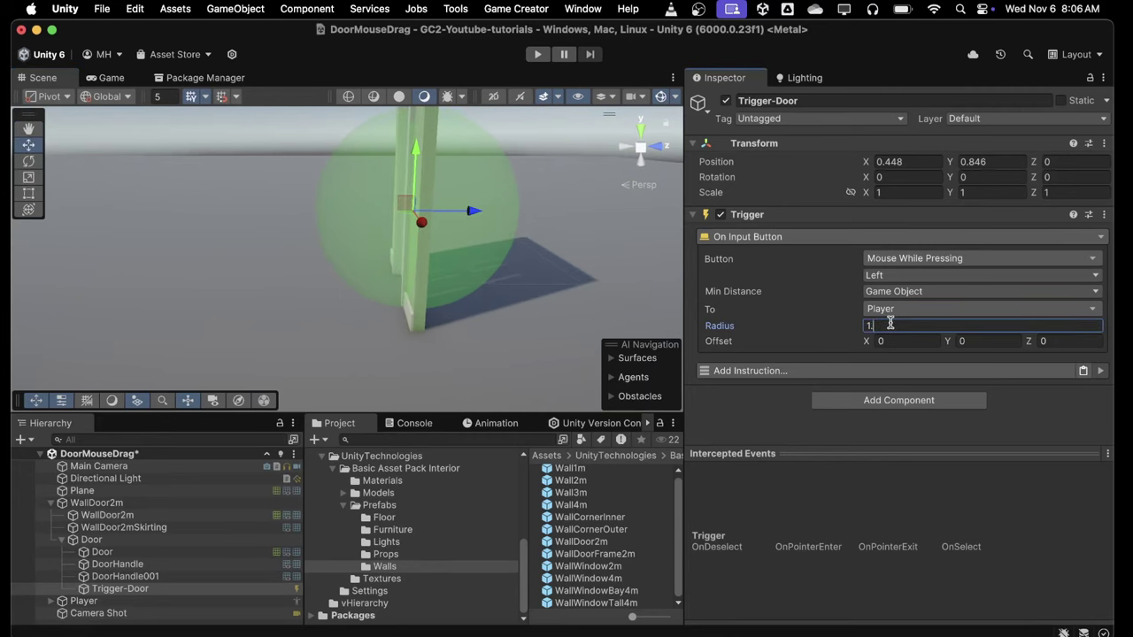
{"action": "type", "text": "5"}
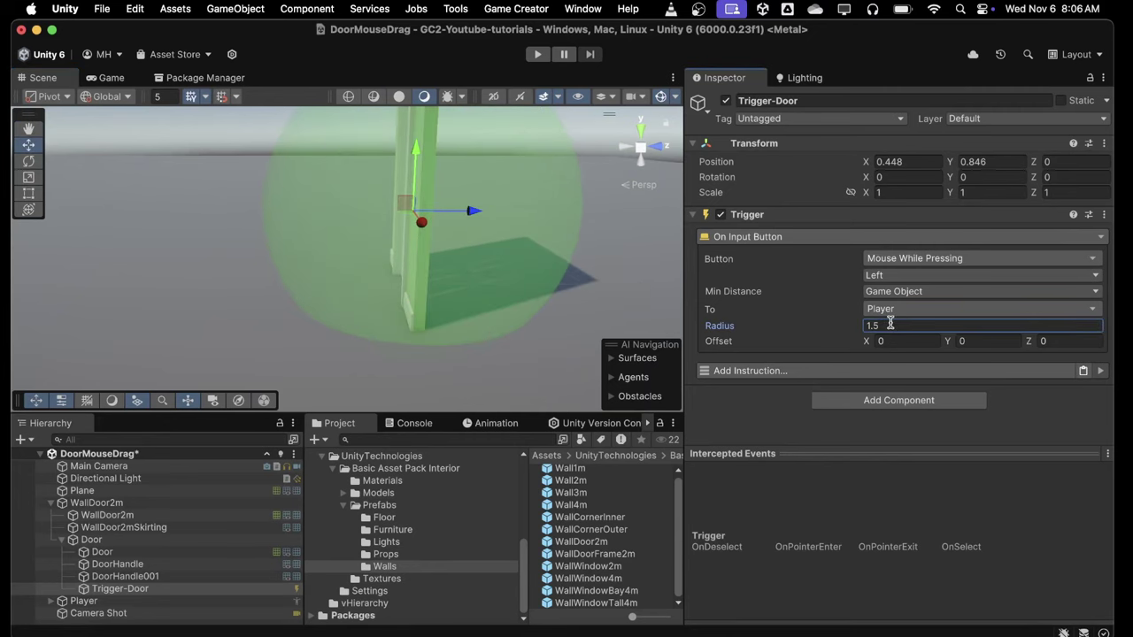
Add the Drag to Rotate Door instruction to the Trigger-Door trigger
{"action": "left_click", "coordinate": [732, 373]}
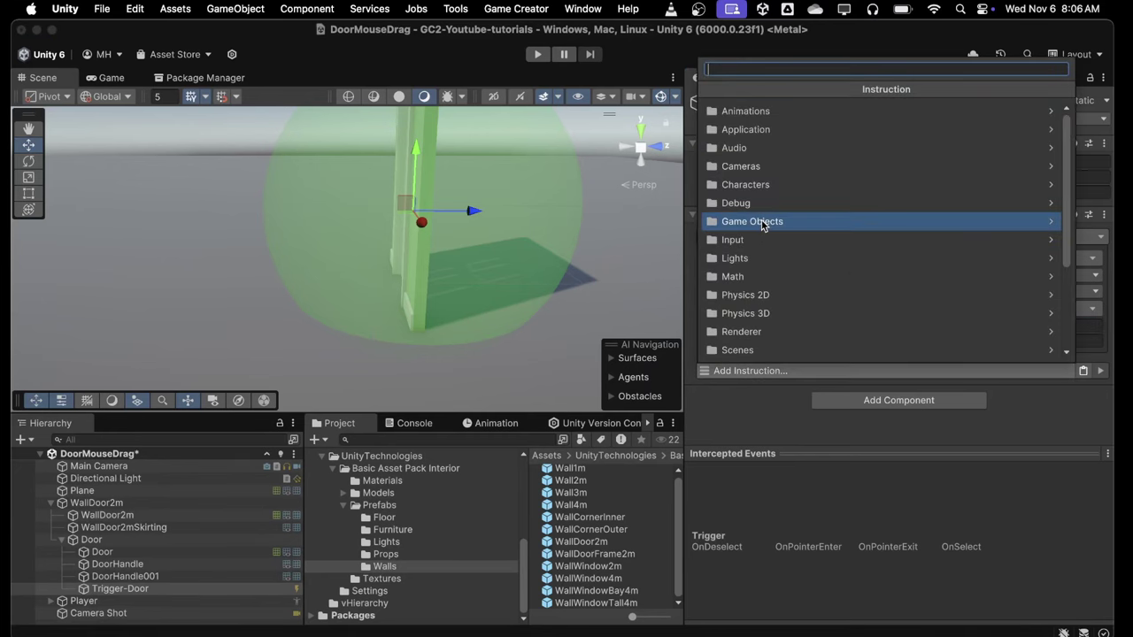
{"action": "type", "text": "drag"}
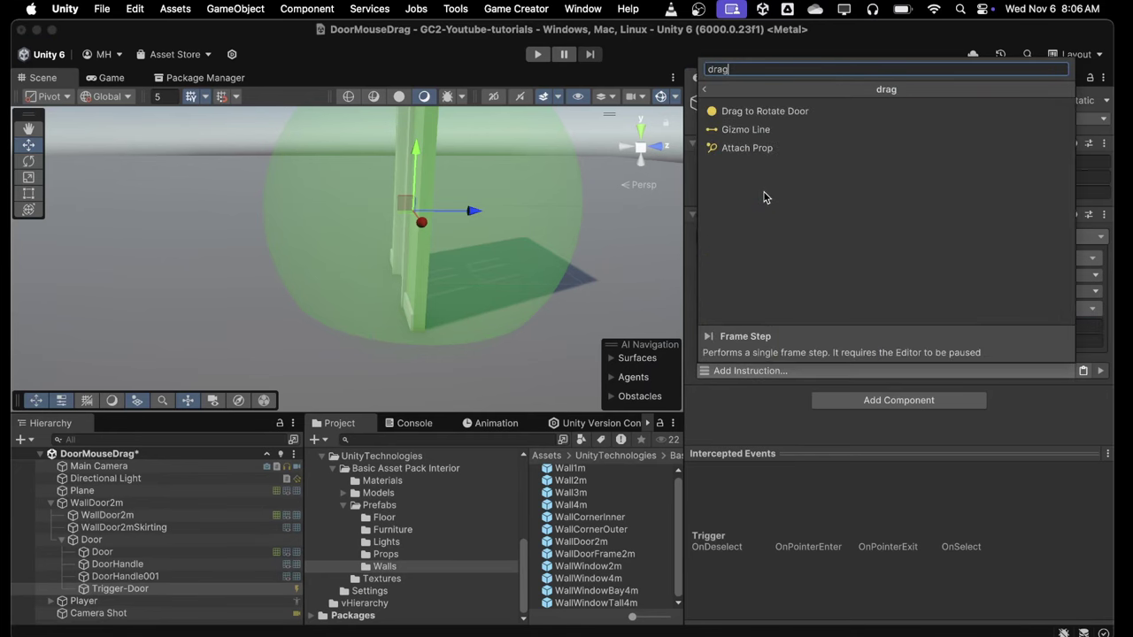
{"action": "left_click", "coordinate": [758, 112]}
{"action": "left_click", "coordinate": [842, 455]}
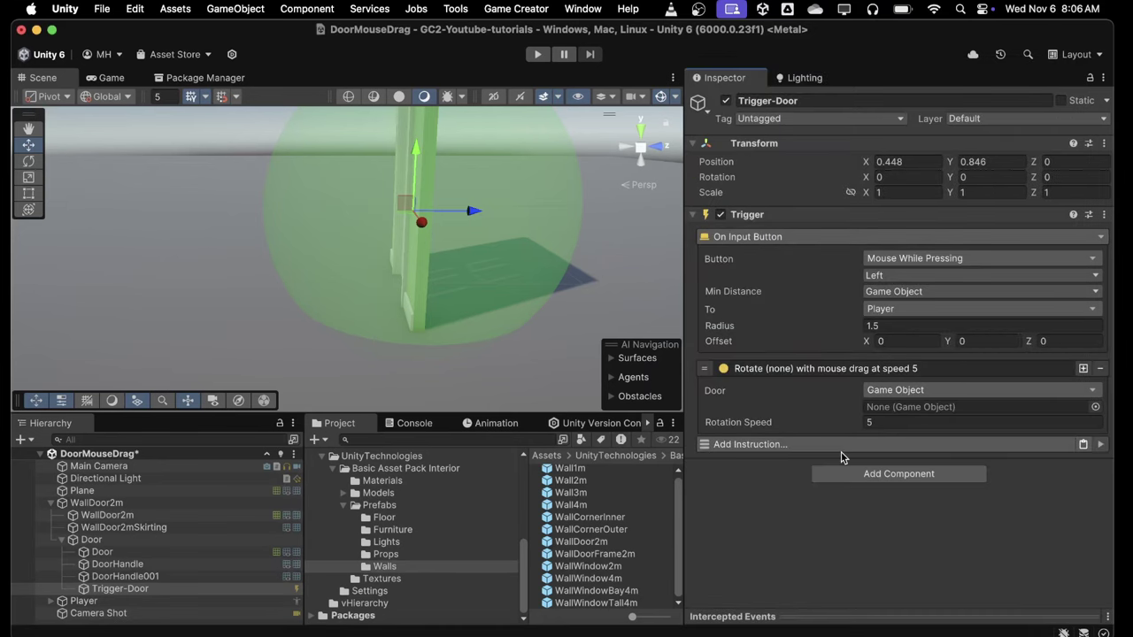
Assign the parent Door object as the instruction's Door and set its Rotation Speed to 100
{"action": "left_click", "coordinate": [102, 554]}
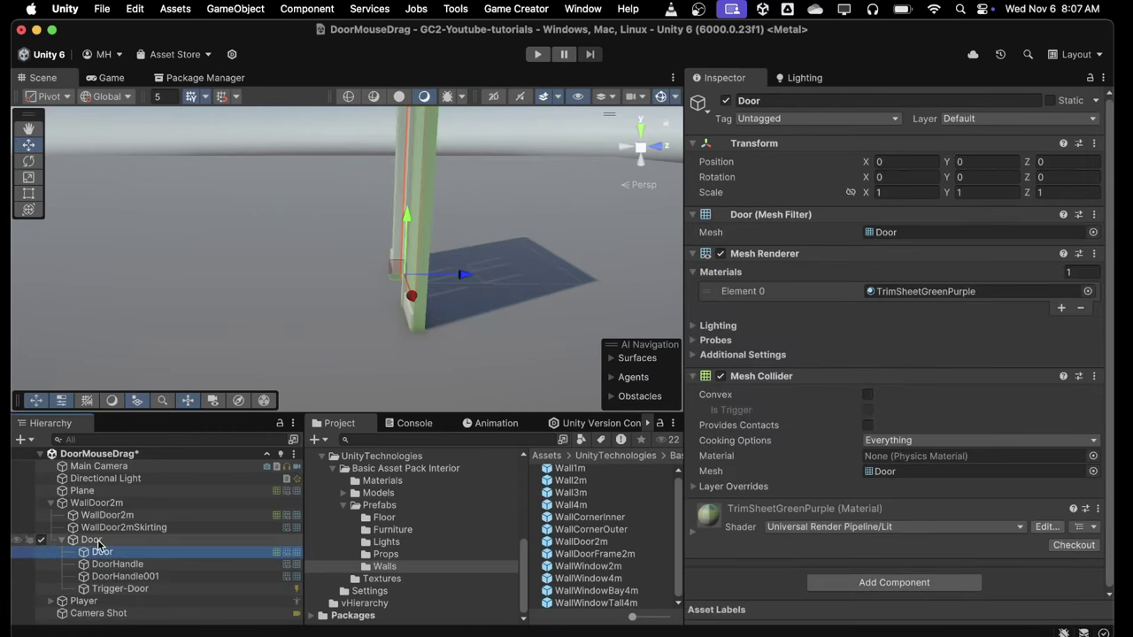
{"action": "left_click", "coordinate": [97, 541]}
{"action": "key", "text": "Down"}
{"action": "key", "text": "Down"}
{"action": "key", "text": "Down"}
{"action": "key", "text": "Down"}
{"action": "left_click", "coordinate": [97, 541]}
{"action": "left_click_drag", "start_coordinate": [98, 543], "coordinate": [889, 408]}
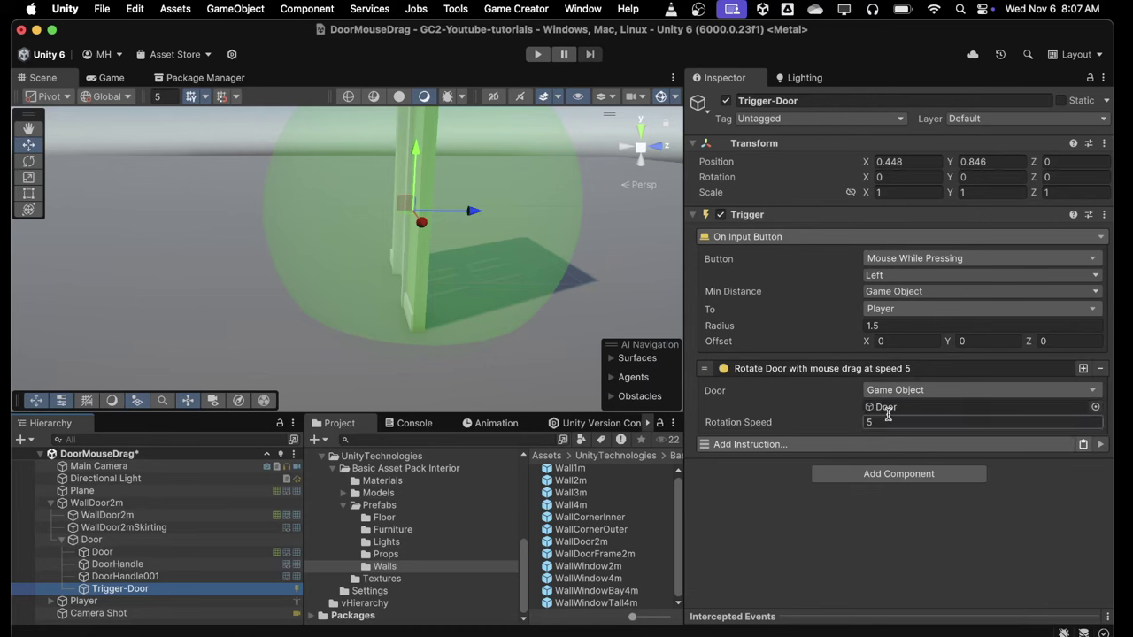
{"action": "left_click", "coordinate": [898, 421]}
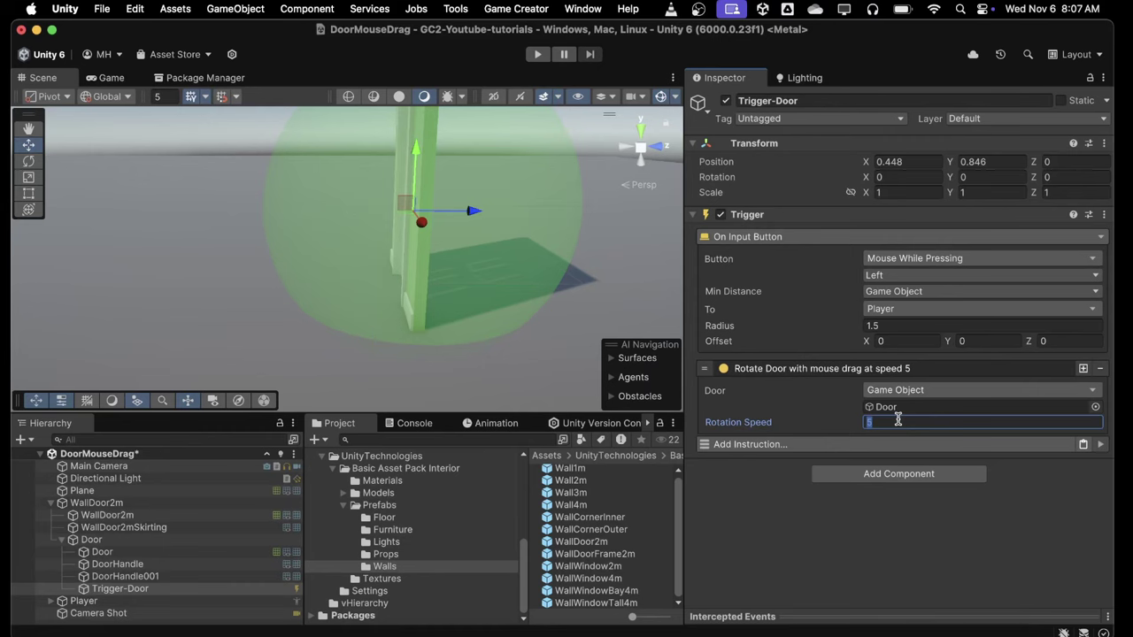
{"action": "type", "text": "100"}
Run the scene, walk the character up to the door, and test swinging it open with the mouse
{"action": "left_click_drag", "start_coordinate": [370, 250], "coordinate": [571, 232], "text": "alt"}
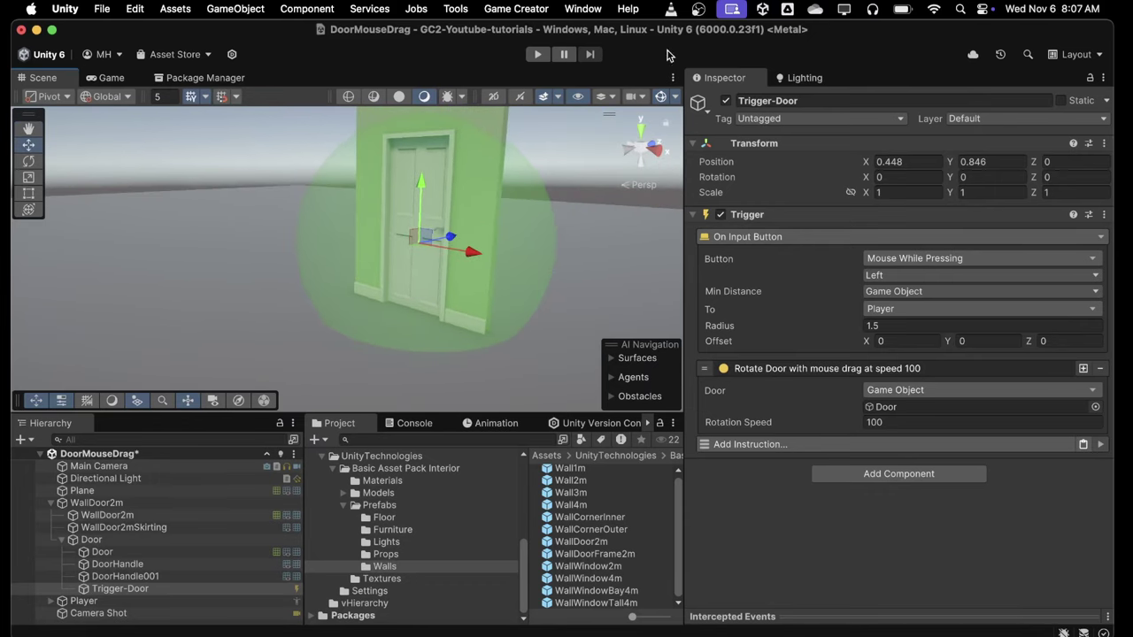
{"action": "left_click", "coordinate": [538, 55]}
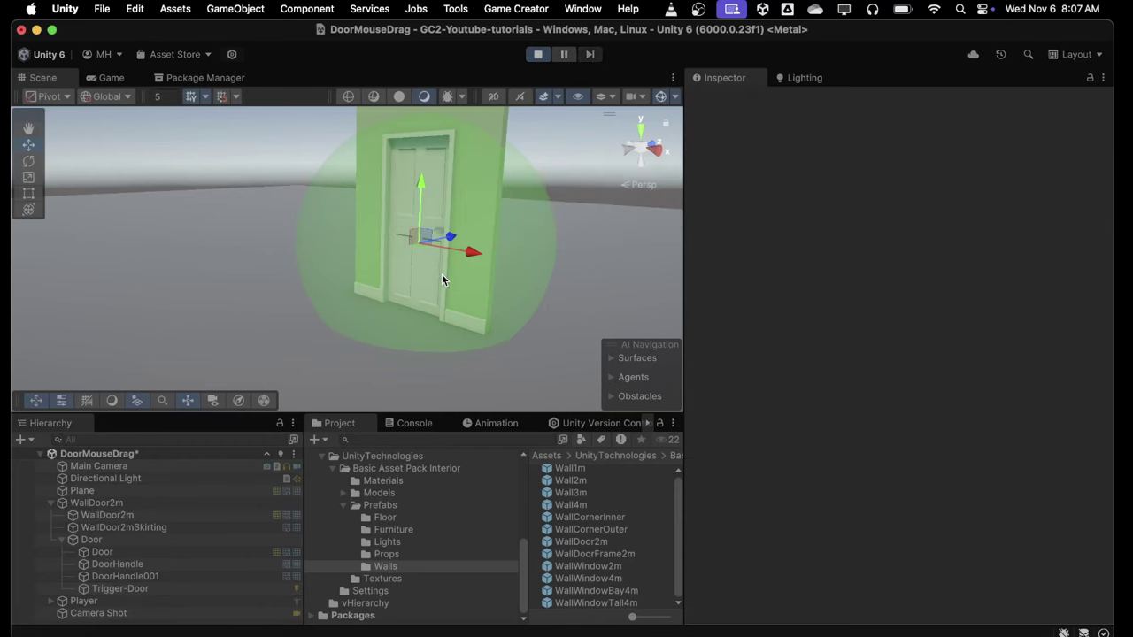
{"action": "key", "text": "w"}
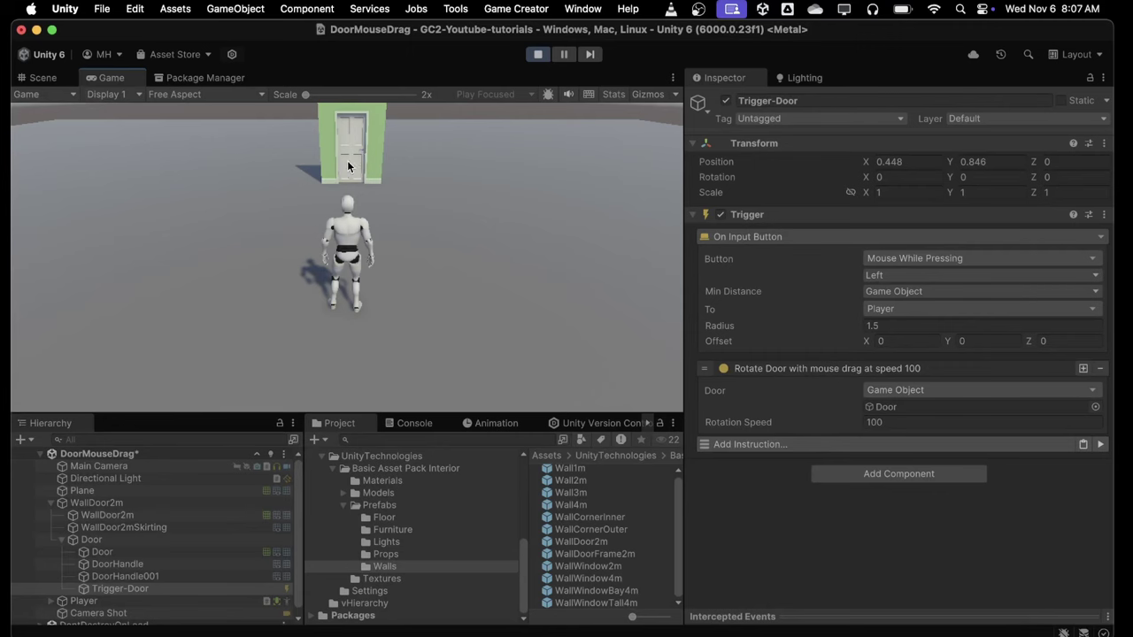
{"action": "key", "text": "w"}
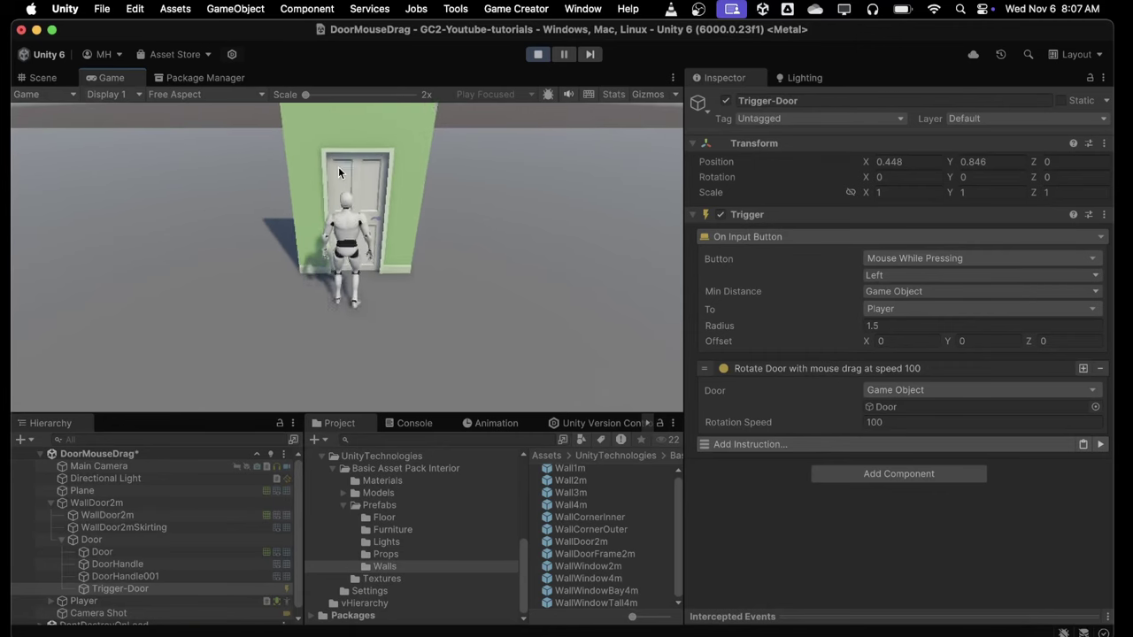
{"action": "left_click_drag", "start_coordinate": [339, 173], "coordinate": [559, 117]}
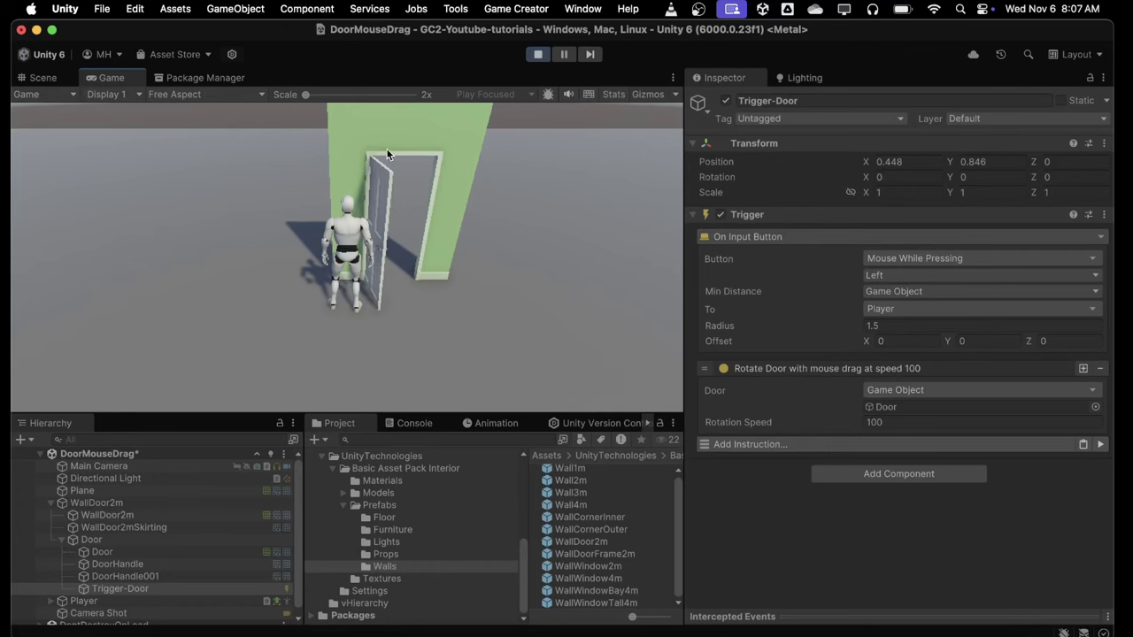
Swing the door by mouse, test dragging again after walking the character around the wall, and stop the running scene
{"action": "left_click_drag", "start_coordinate": [387, 155], "coordinate": [586, 132]}
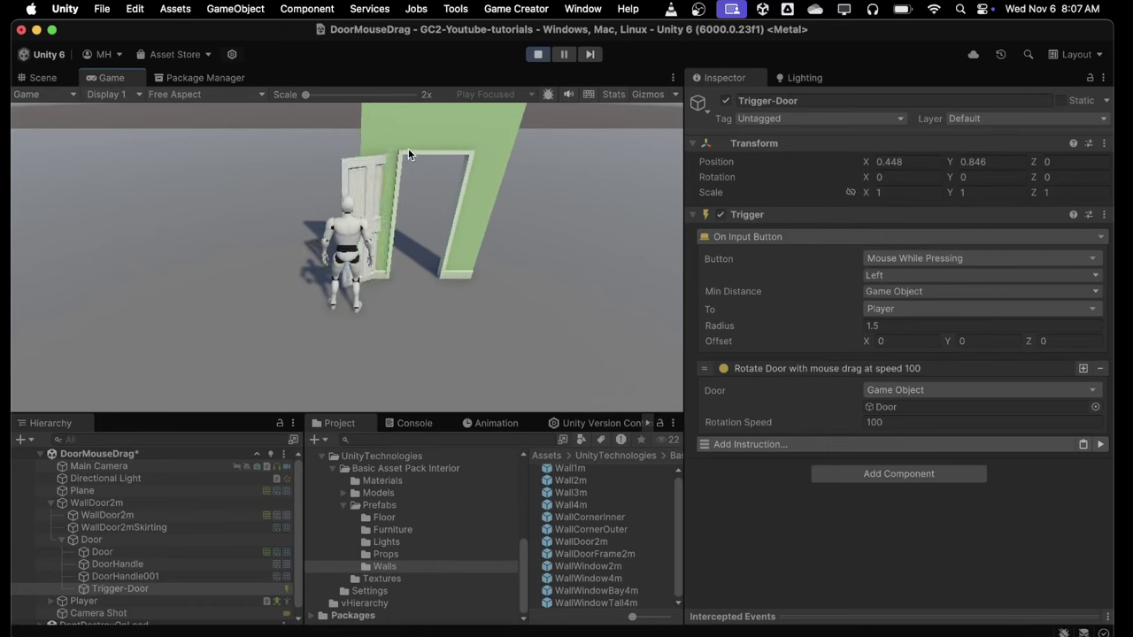
{"action": "left_click_drag", "start_coordinate": [408, 154], "coordinate": [660, 147]}
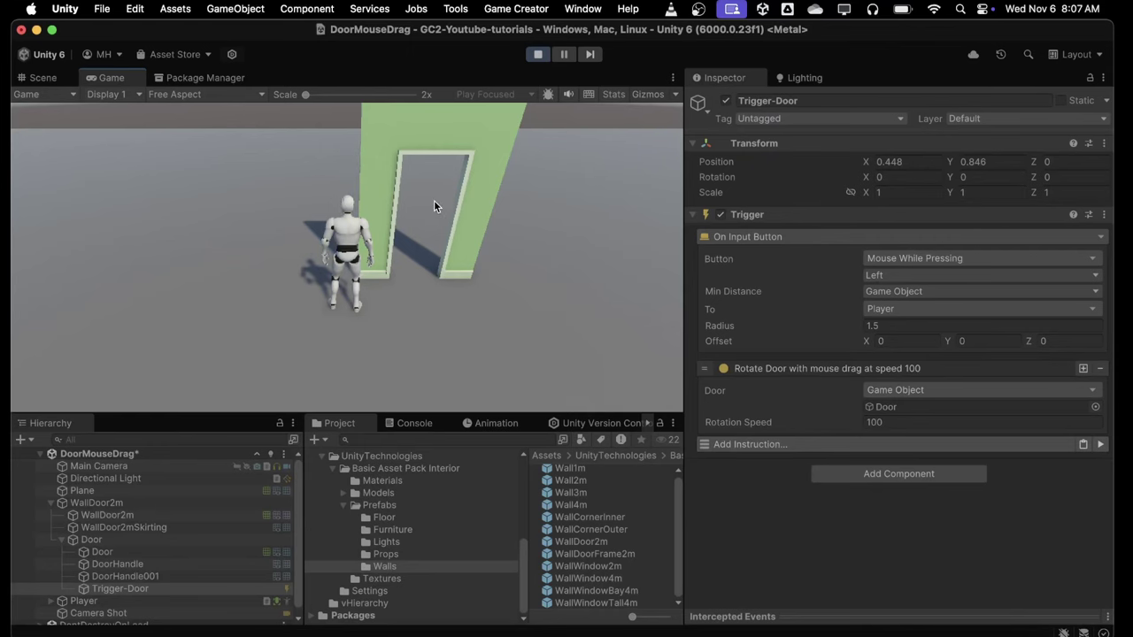
{"action": "key", "text": "w"}
{"action": "key", "text": "d"}
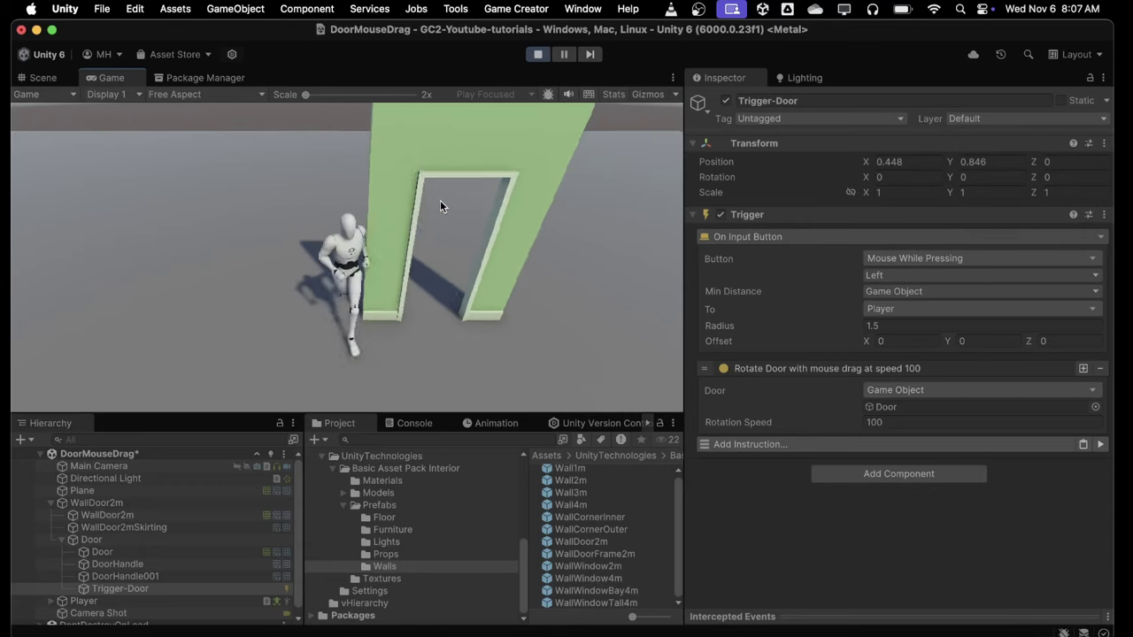
{"action": "left_click_drag", "start_coordinate": [245, 239], "coordinate": [19, 216]}
{"action": "key", "text": "a"}
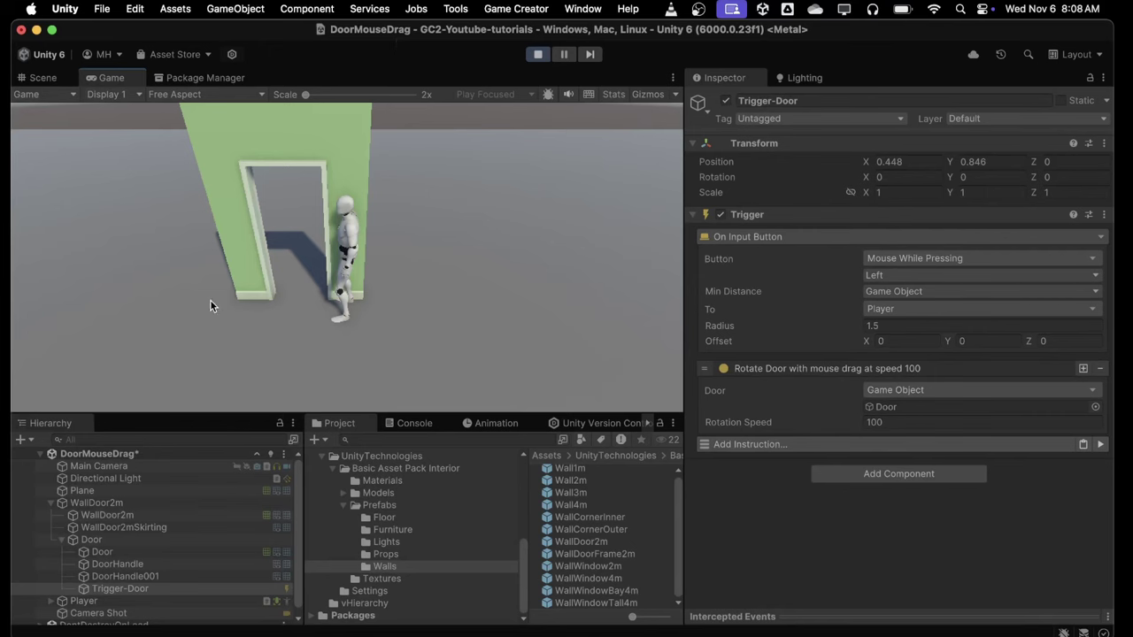
{"action": "left_click", "coordinate": [537, 55]}
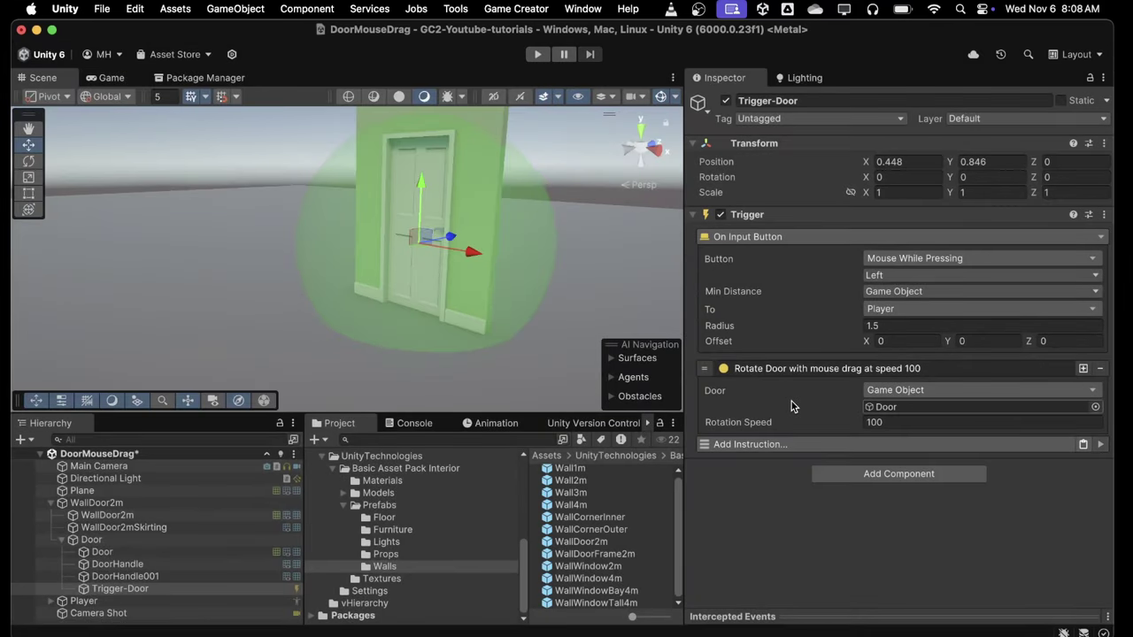
{"action": "left_click", "coordinate": [826, 448]}
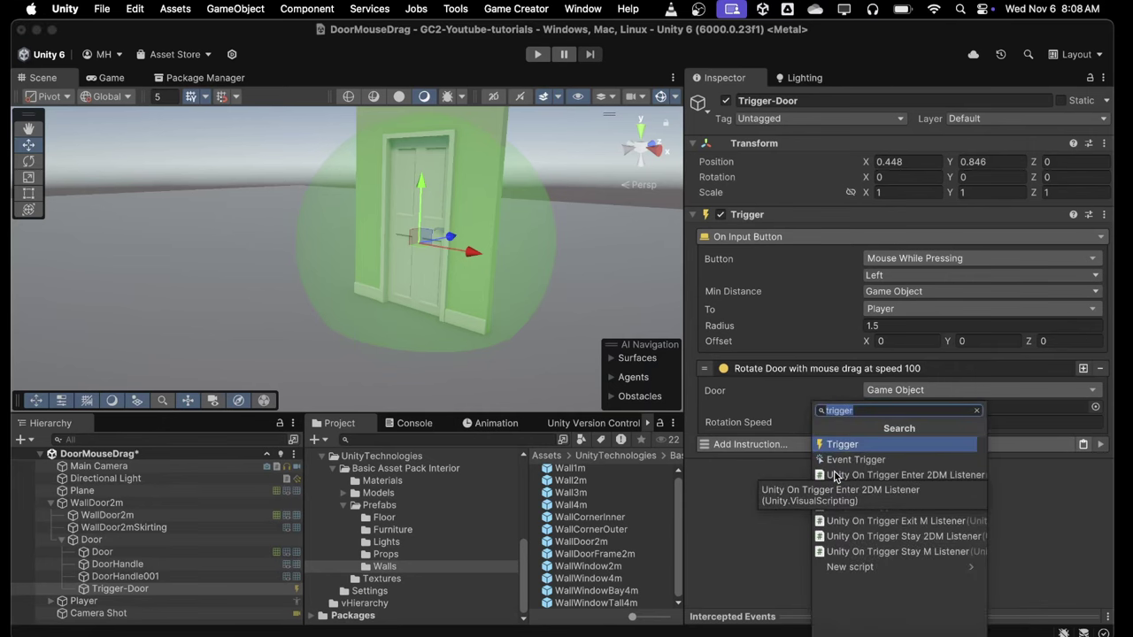
{"action": "type", "text": "var"}
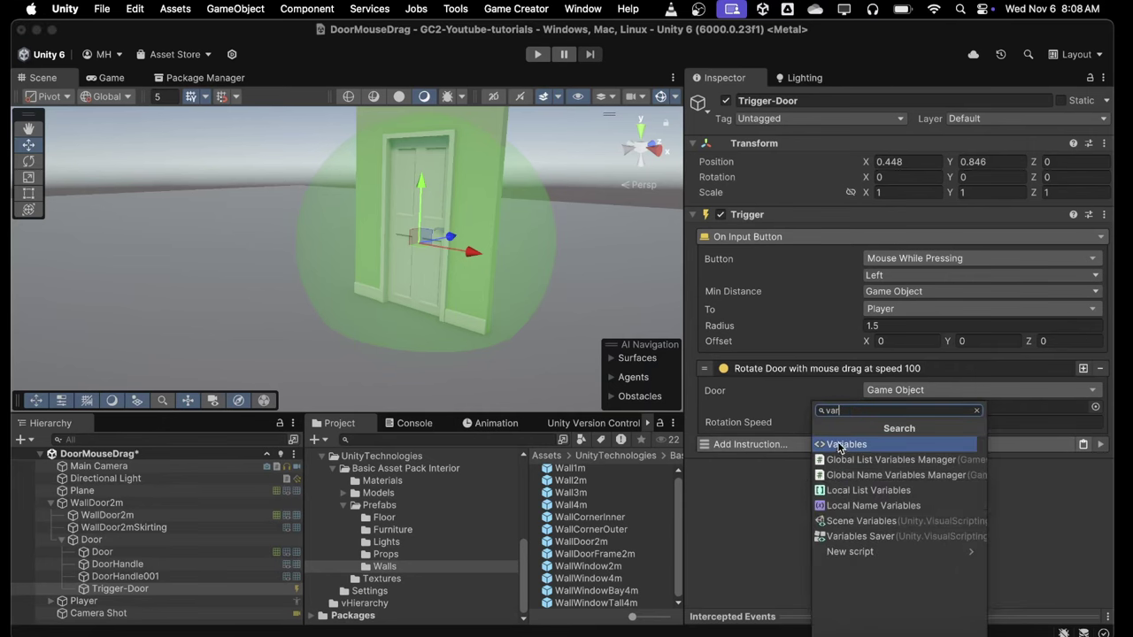
{"action": "left_click", "coordinate": [838, 445]}
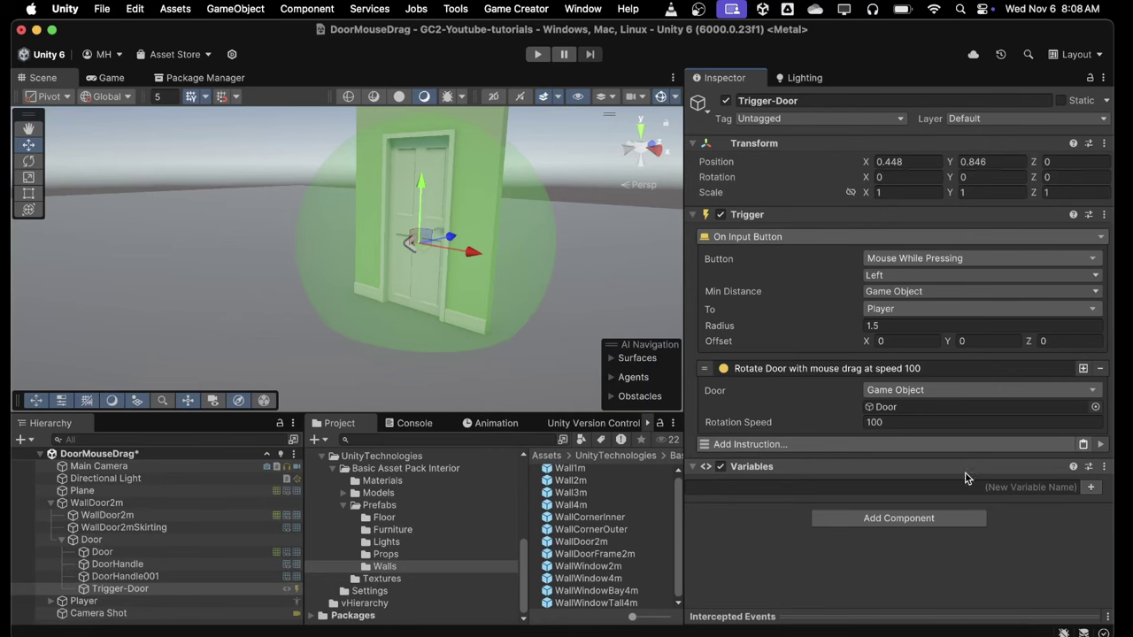
{"action": "left_click", "coordinate": [1103, 467]}
{"action": "left_click", "coordinate": [1012, 445]}
Add a Local Name Variables component to Trigger-Door with a Vector3 variable named rotation
{"action": "left_click", "coordinate": [845, 478]}
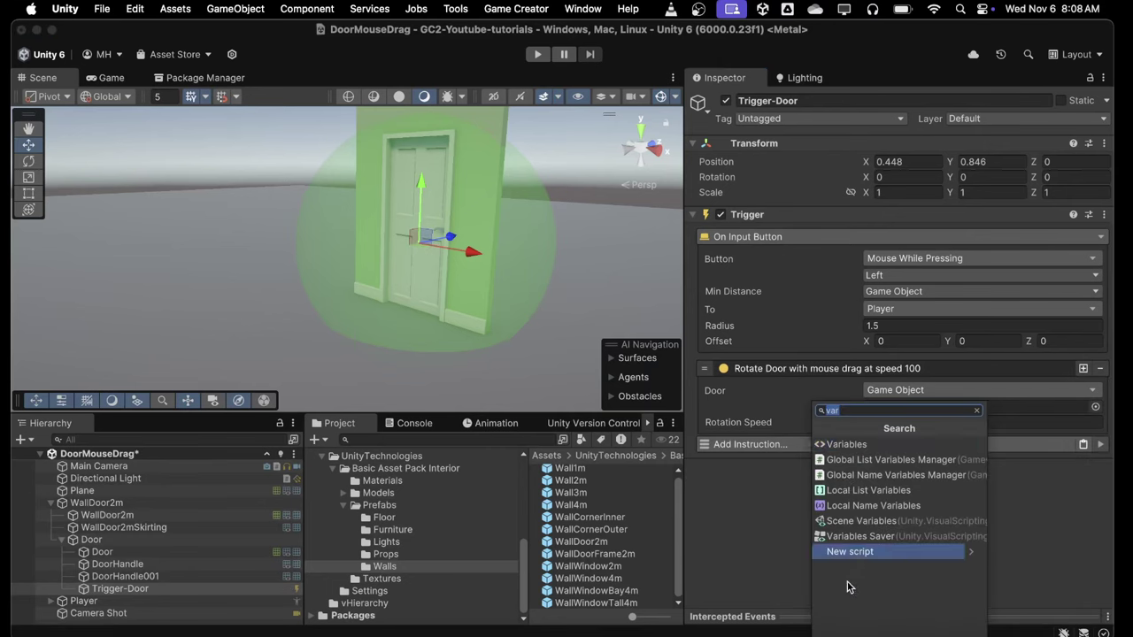
{"action": "left_click", "coordinate": [837, 505]}
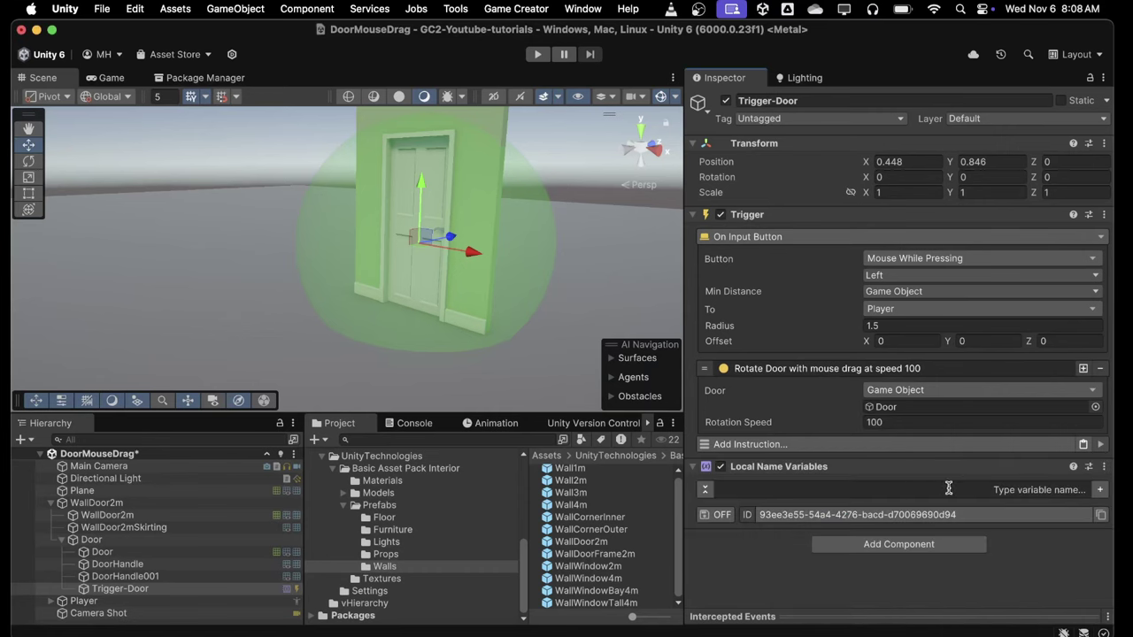
{"action": "left_click", "coordinate": [1099, 490]}
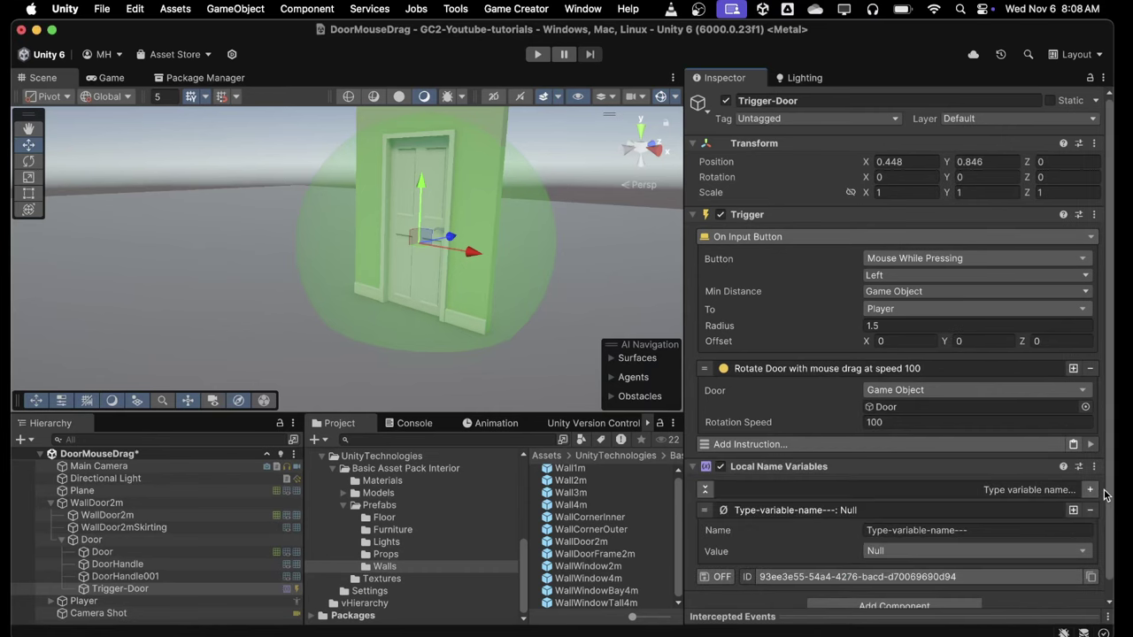
{"action": "left_click", "coordinate": [946, 531]}
{"action": "type", "text": "rotation"}
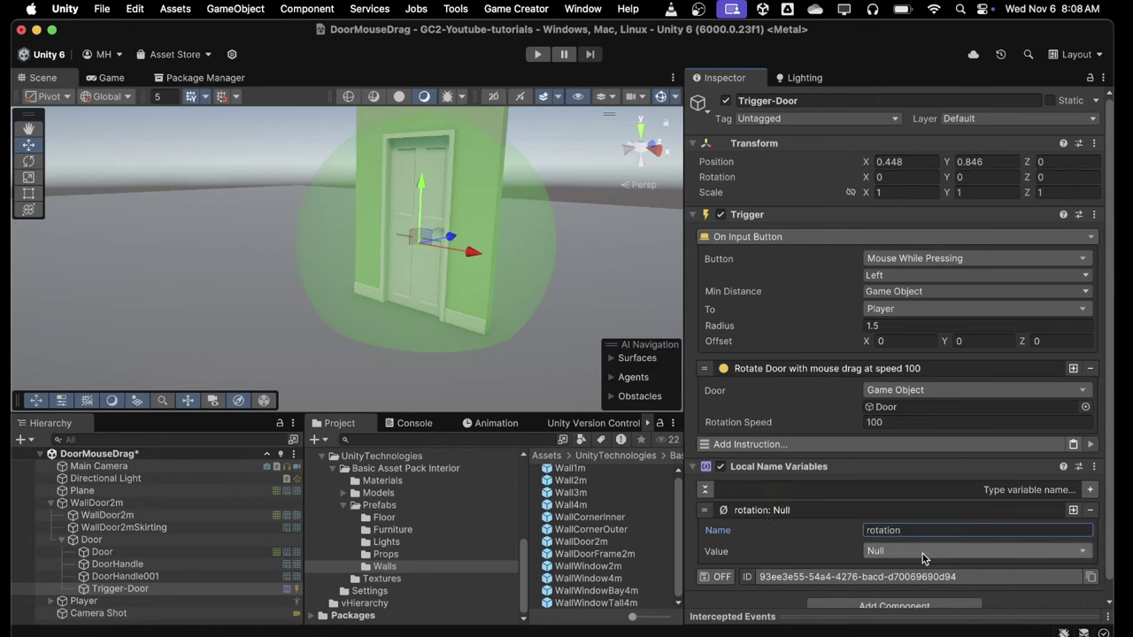
{"action": "left_click", "coordinate": [913, 550]}
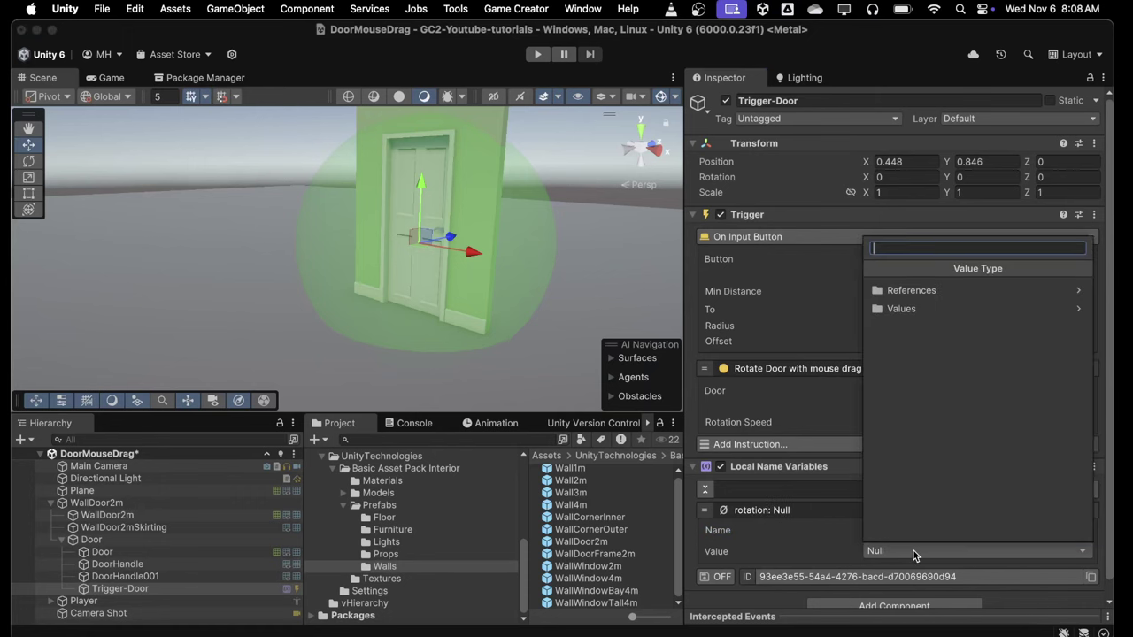
{"action": "left_click", "coordinate": [901, 309]}
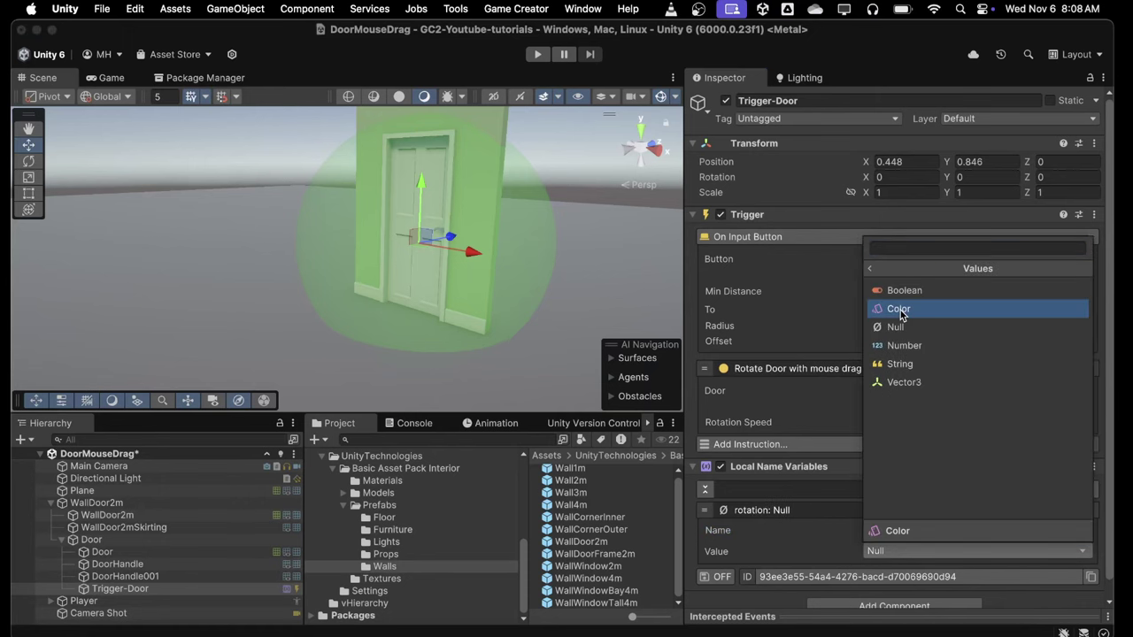
{"action": "left_click", "coordinate": [898, 382]}
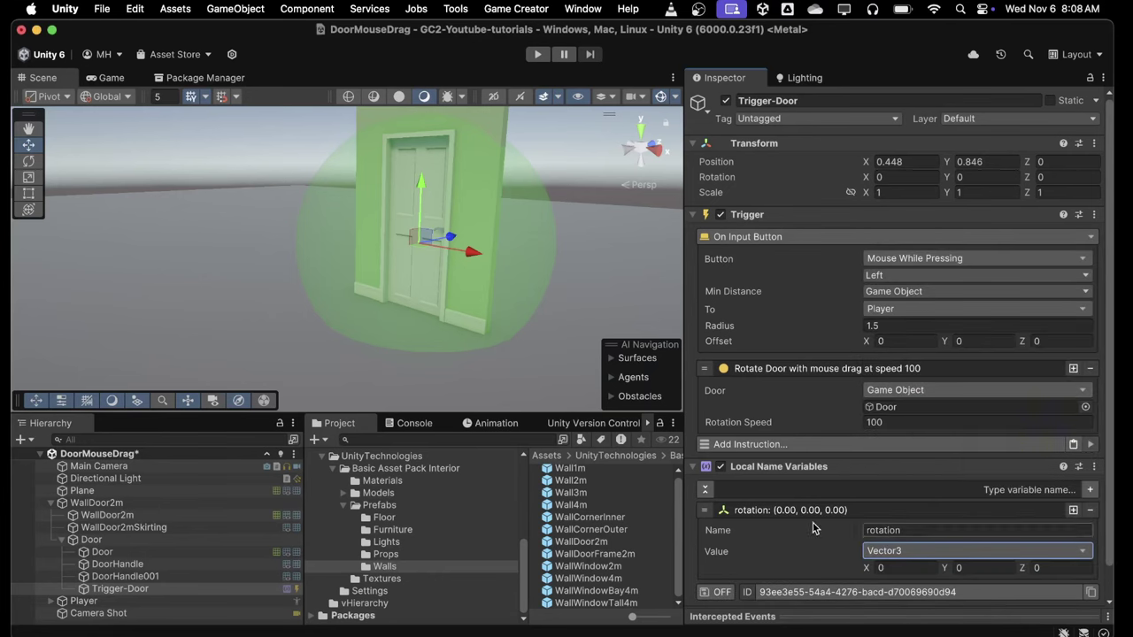
Search the Game Creator Hub for rotation and check the install status of the Store GameObject Rotation instruction
{"action": "left_click", "coordinate": [775, 445]}
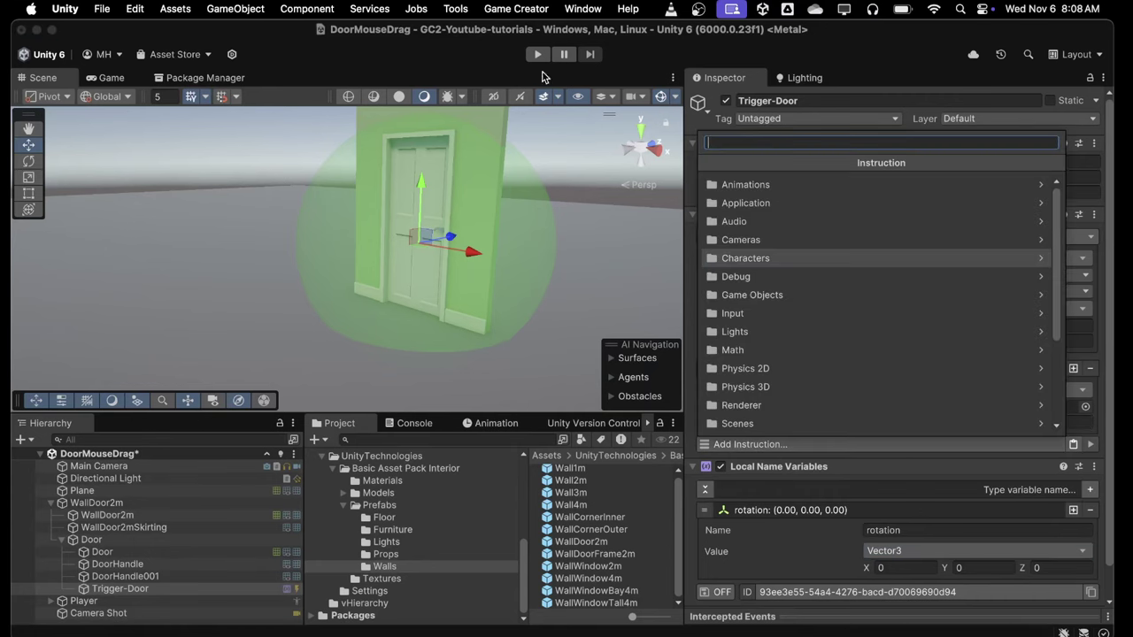
{"action": "left_click", "coordinate": [516, 9]}
{"action": "left_click", "coordinate": [527, 91]}
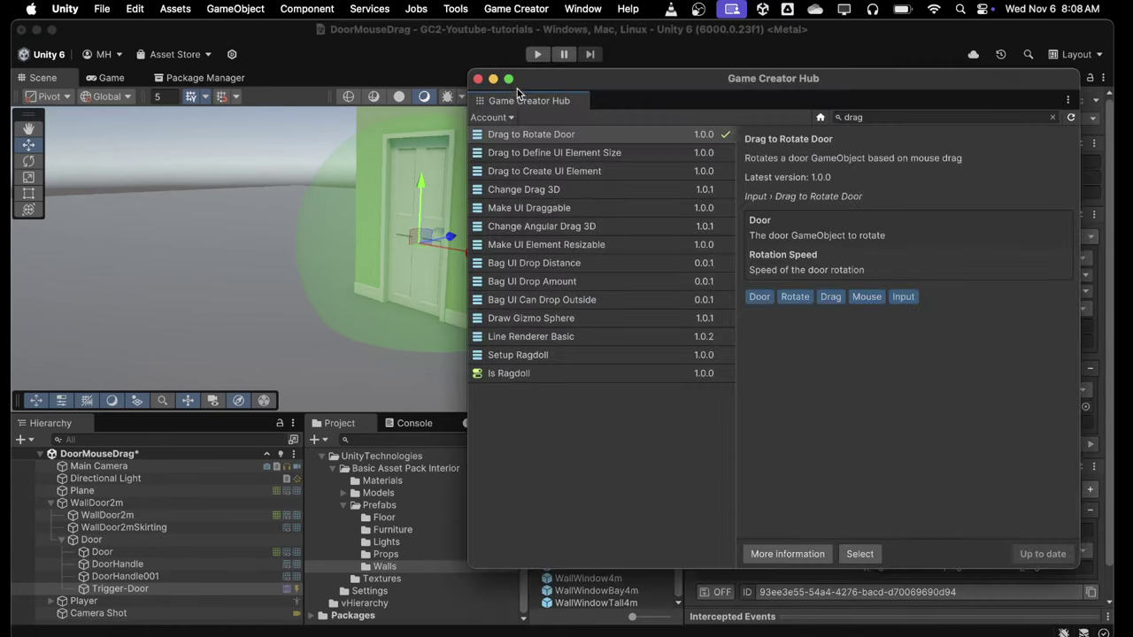
{"action": "left_click", "coordinate": [870, 116]}
{"action": "type", "text": "rotatio"}
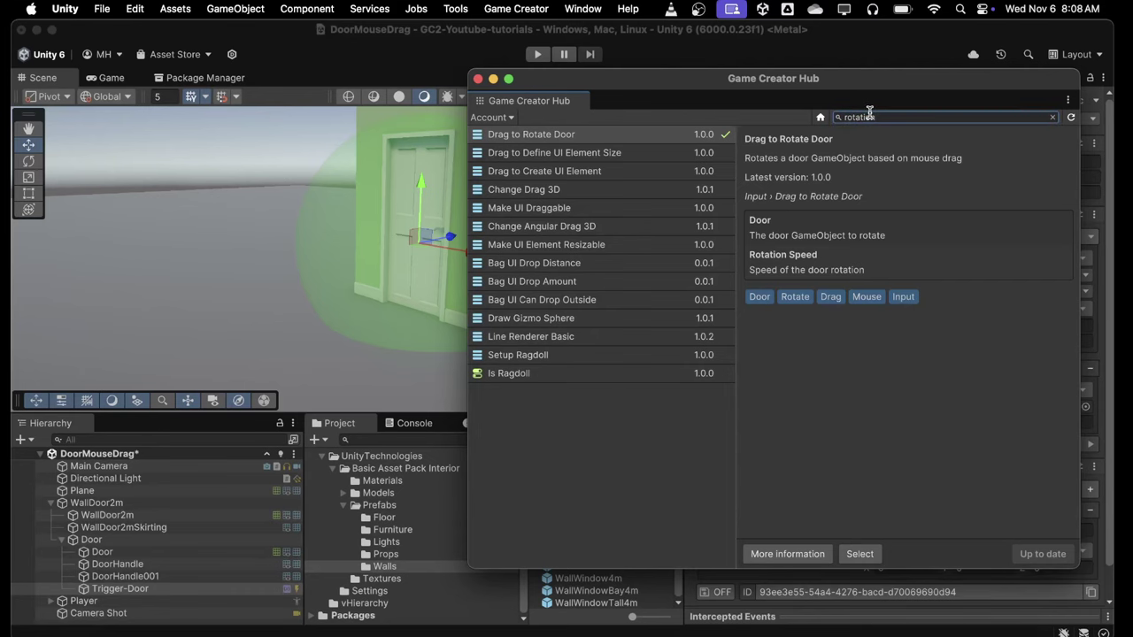
{"action": "type", "text": "n"}
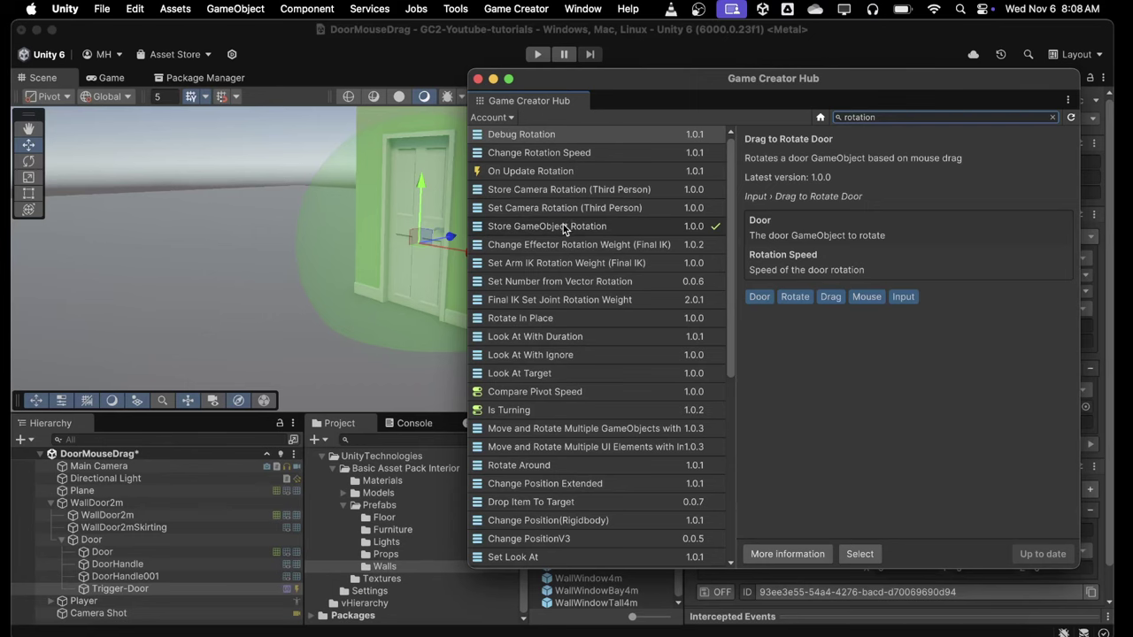
{"action": "left_click", "coordinate": [562, 229]}
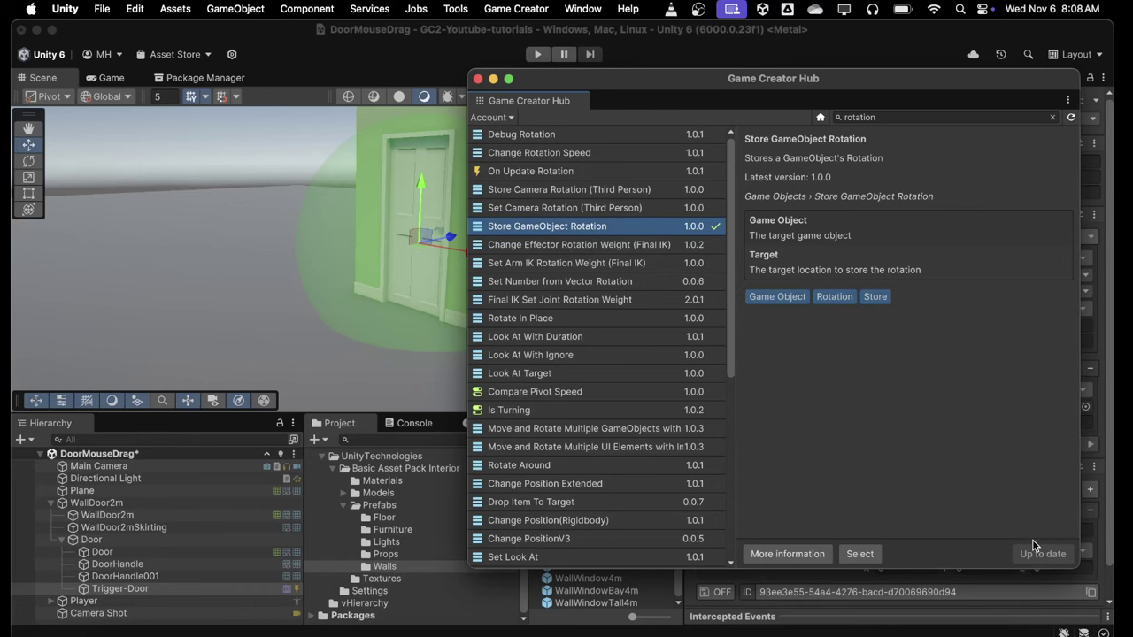
{"action": "left_click", "coordinate": [477, 80]}
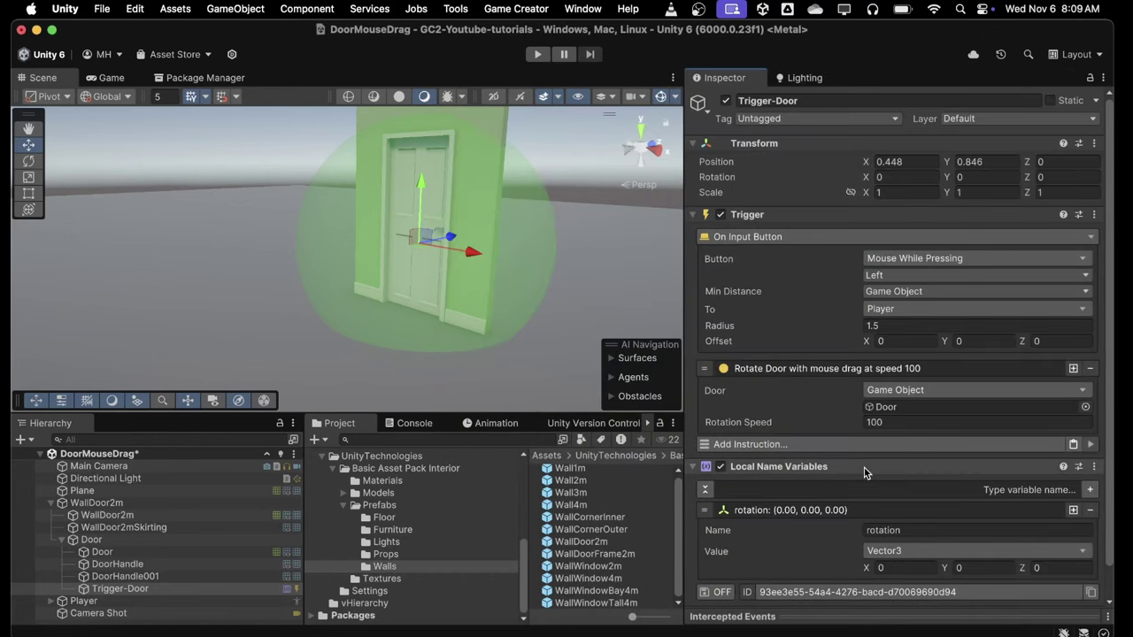
Add a Store GameObject Rotation instruction to the trigger and assign the parent Door as its Game Object
{"action": "left_click", "coordinate": [828, 445]}
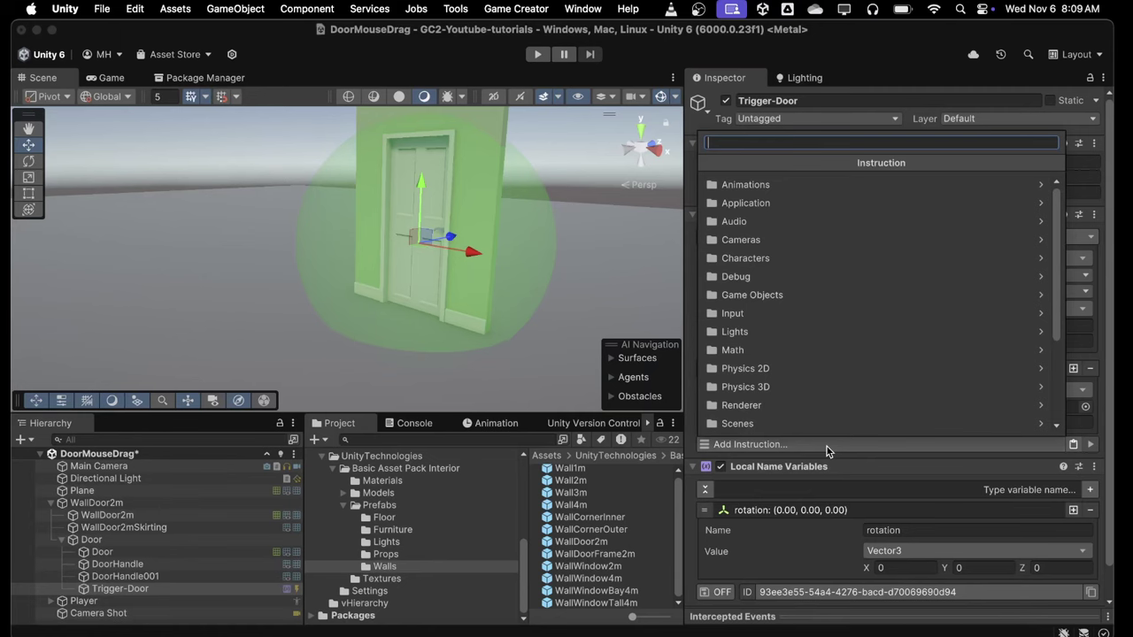
{"action": "type", "text": "store"}
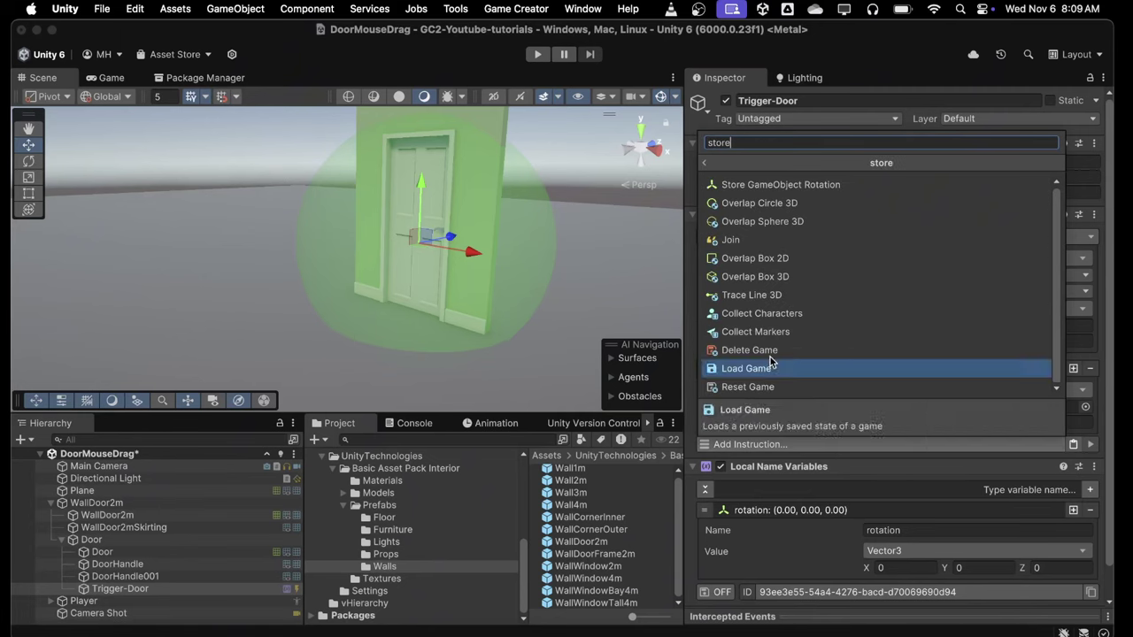
{"action": "left_click", "coordinate": [770, 184]}
{"action": "scroll", "coordinate": [821, 339], "scroll_direction": "down", "scroll_amount": 3}
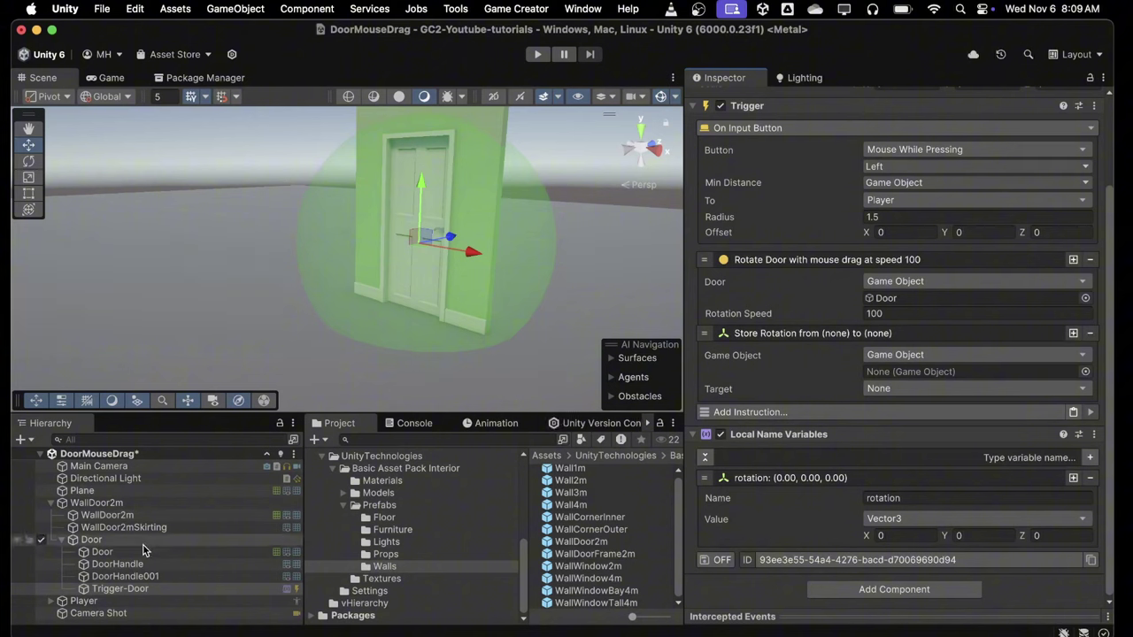
{"action": "left_click_drag", "start_coordinate": [120, 589], "coordinate": [930, 374]}
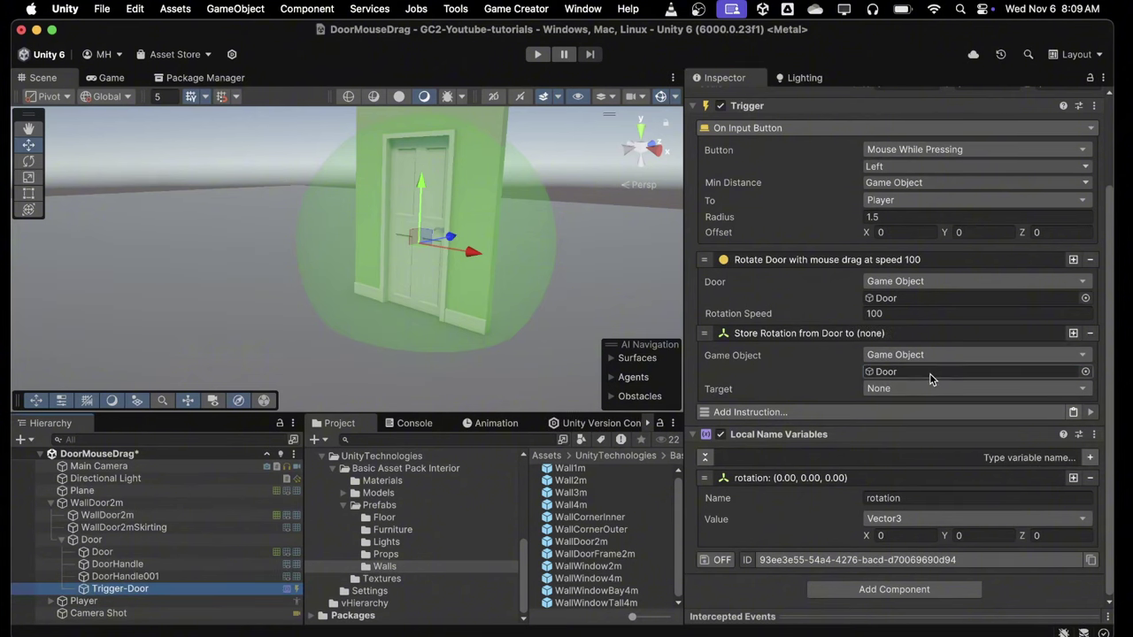
Set the Store Rotation instruction's Target to the Local Name Variable rotation on Trigger-Door
{"action": "left_click", "coordinate": [890, 386]}
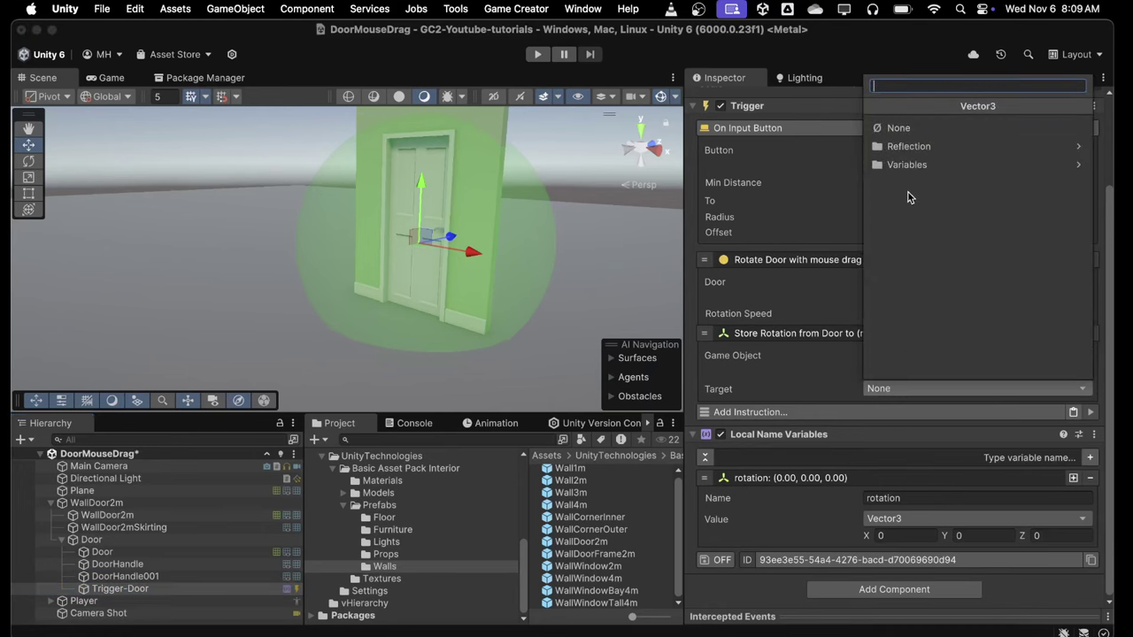
{"action": "left_click", "coordinate": [908, 146]}
{"action": "left_click", "coordinate": [870, 108]}
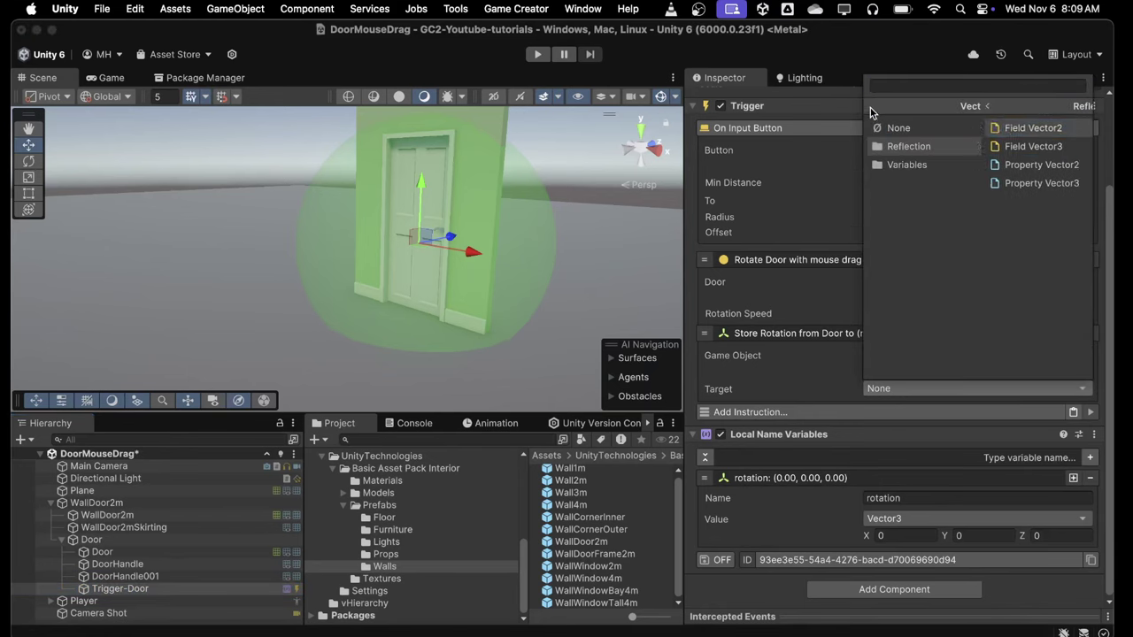
{"action": "left_click", "coordinate": [889, 165]}
{"action": "left_click", "coordinate": [894, 183]}
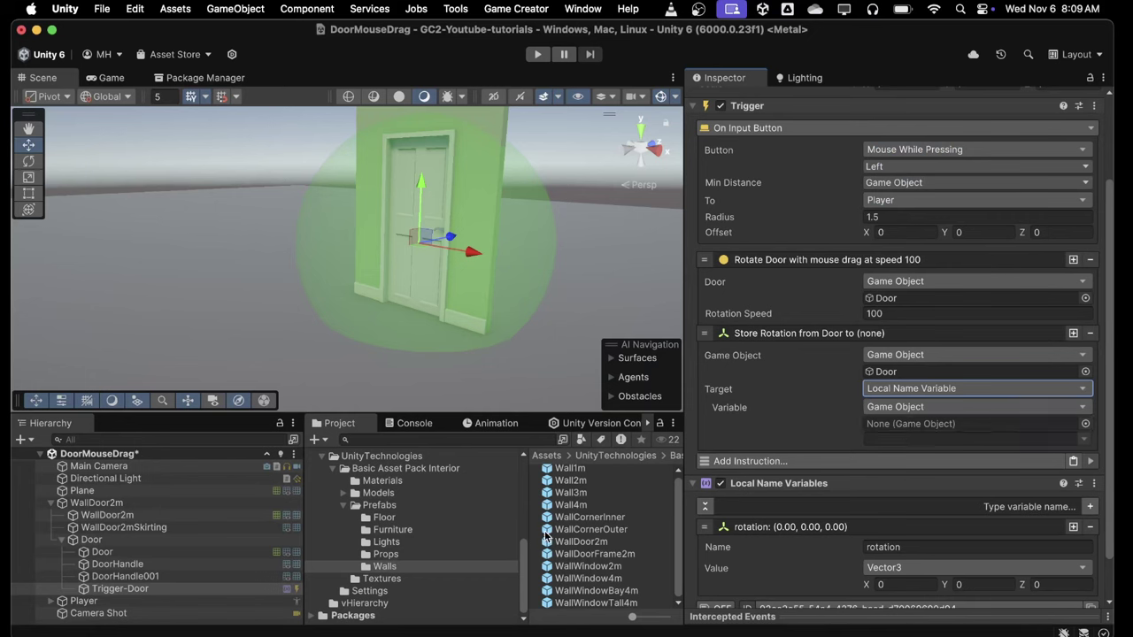
{"action": "left_click_drag", "start_coordinate": [119, 588], "coordinate": [896, 424]}
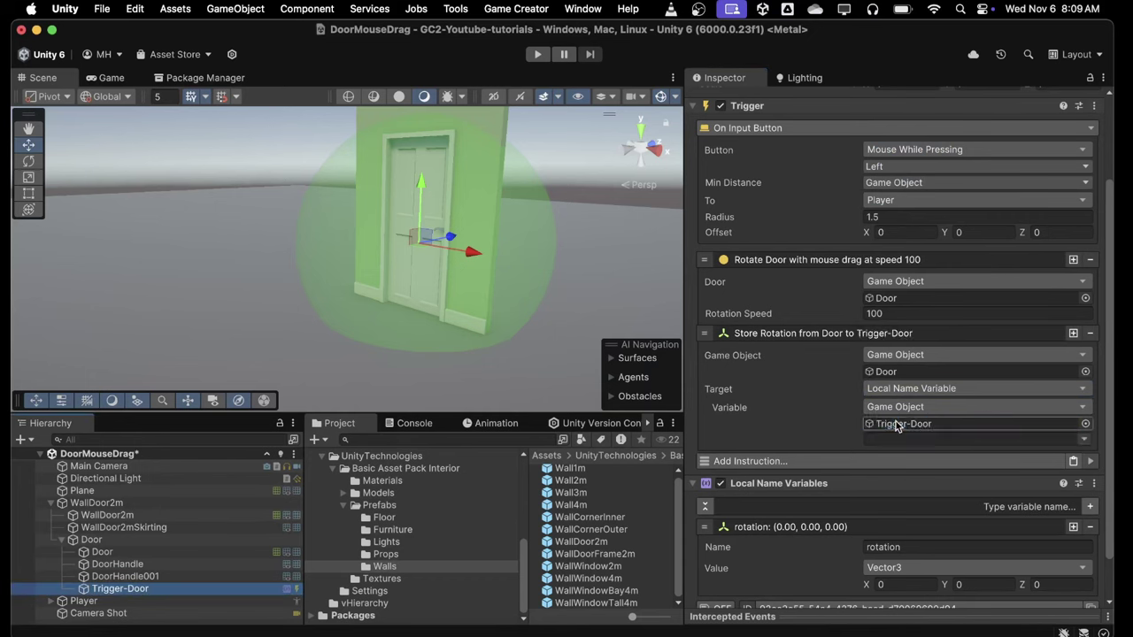
{"action": "left_click", "coordinate": [1084, 440]}
{"action": "left_click", "coordinate": [1083, 462]}
{"action": "scroll", "coordinate": [885, 440], "scroll_direction": "down", "scroll_amount": 2}
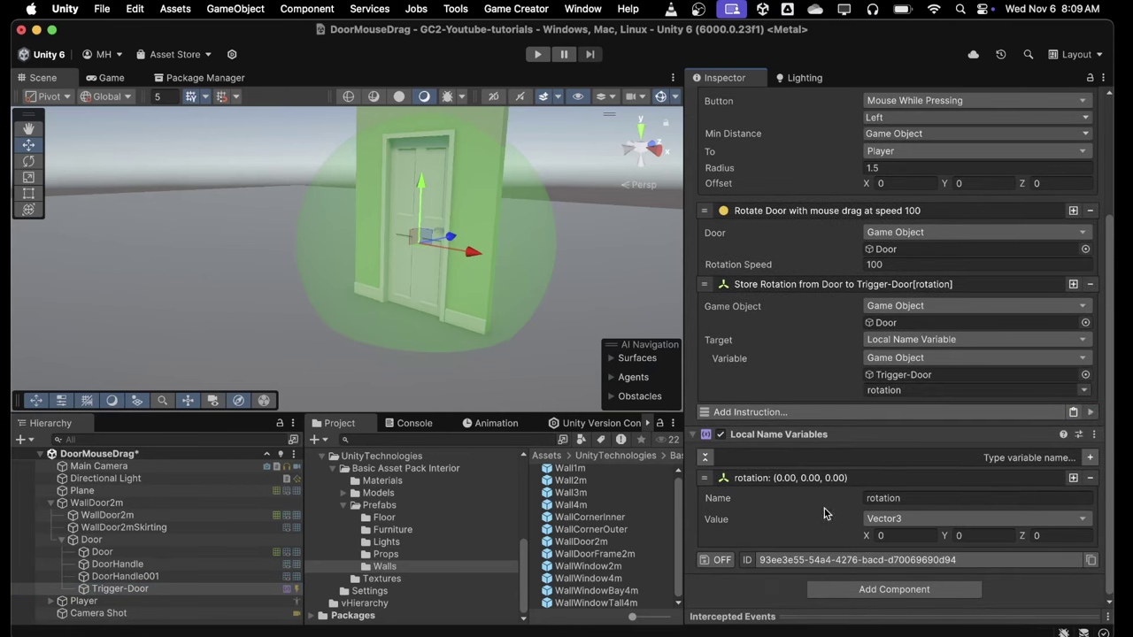
Run the scene, walk the character to the door, and swing it by mouse while checking the stored rotation variable
{"action": "left_click", "coordinate": [538, 55]}
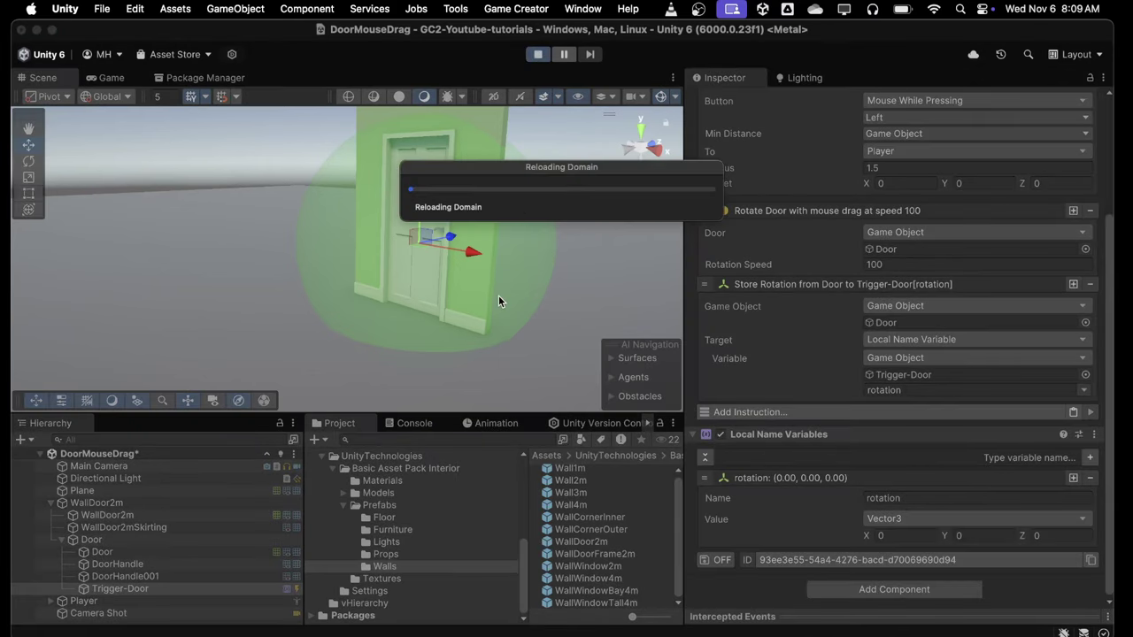
{"action": "key", "text": "w"}
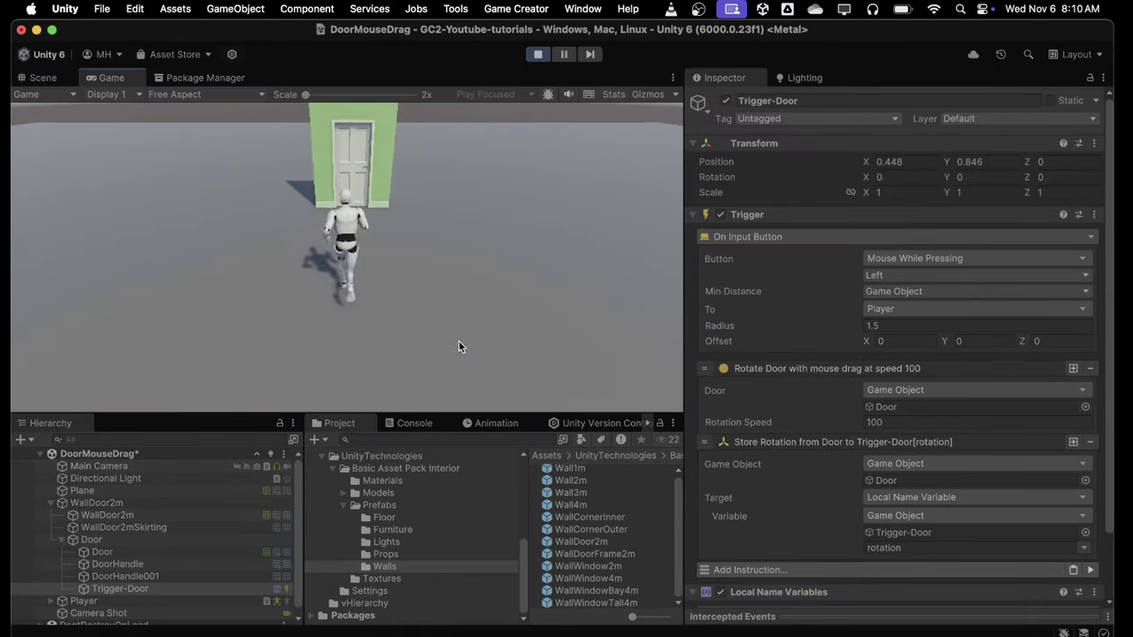
{"action": "scroll", "coordinate": [752, 425], "scroll_direction": "down", "scroll_amount": 3}
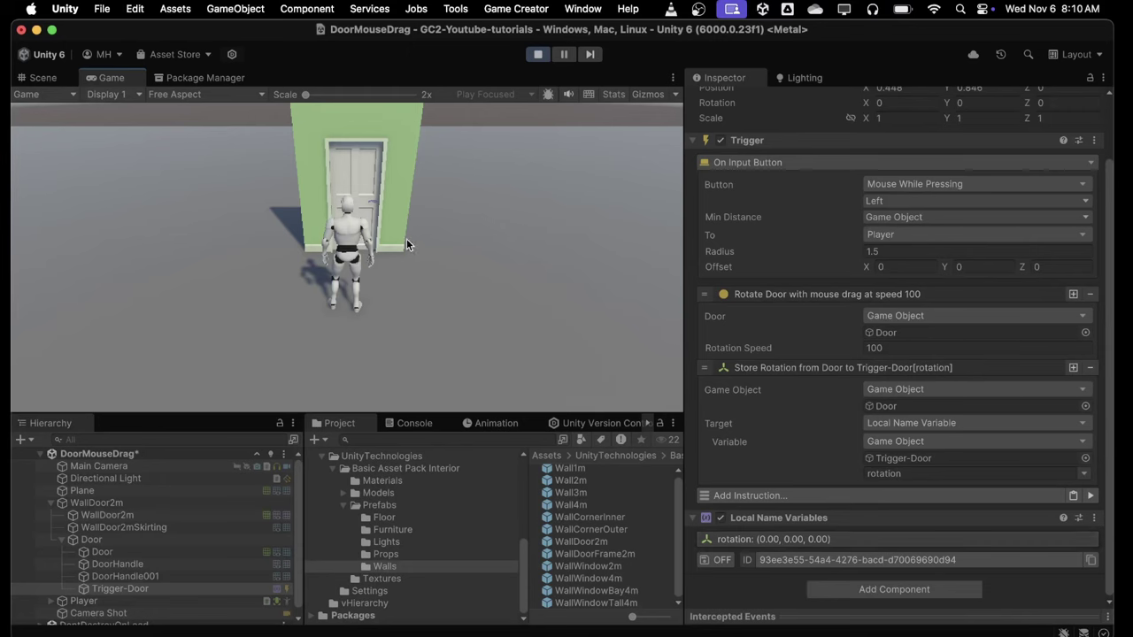
{"action": "key", "text": "w"}
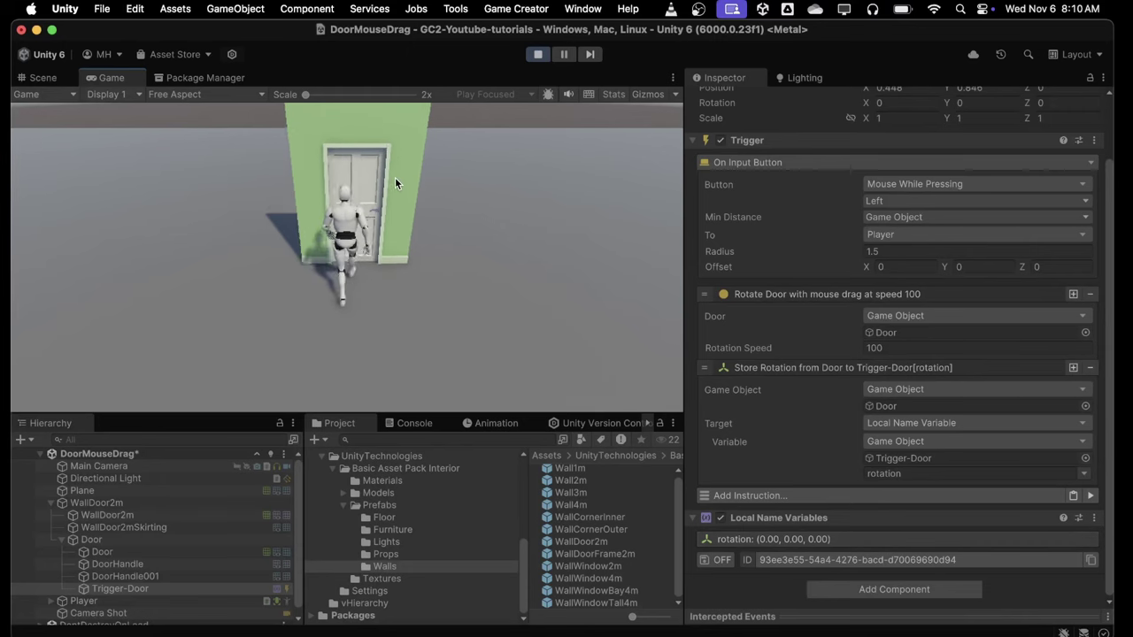
{"action": "left_click_drag", "start_coordinate": [395, 177], "coordinate": [267, 201]}
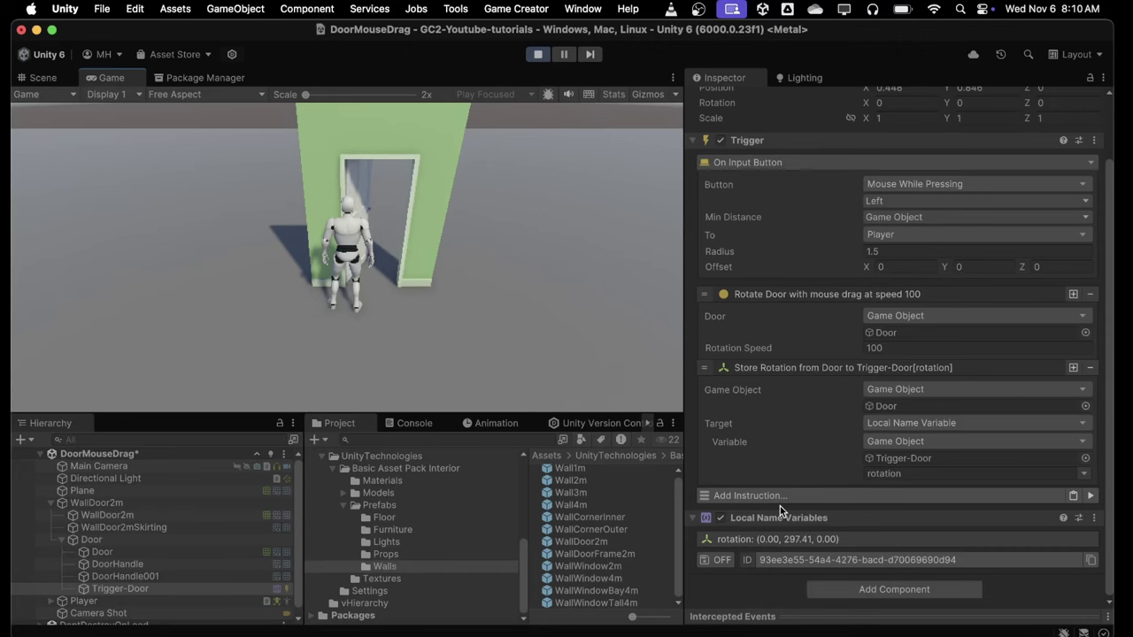
Swing the door by mouse from both sides of the wall while checking the stored rotation variable, and stop the scene
{"action": "left_click", "coordinate": [792, 541]}
{"action": "key", "text": "w"}
{"action": "left_click_drag", "start_coordinate": [357, 195], "coordinate": [486, 275]}
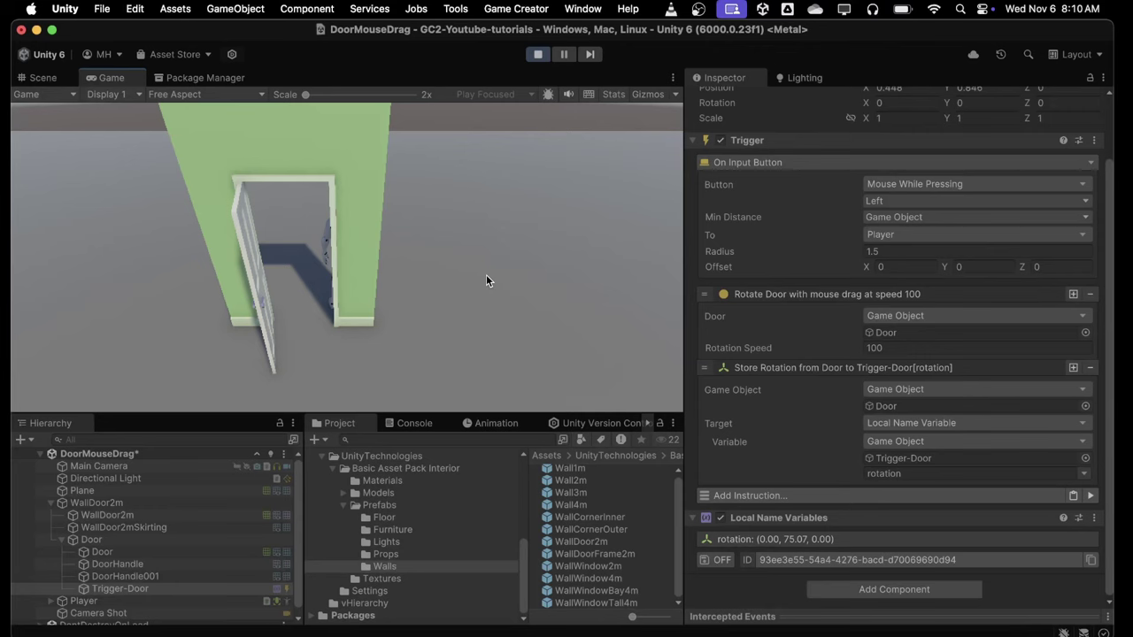
{"action": "left_click_drag", "start_coordinate": [262, 243], "coordinate": [324, 231]}
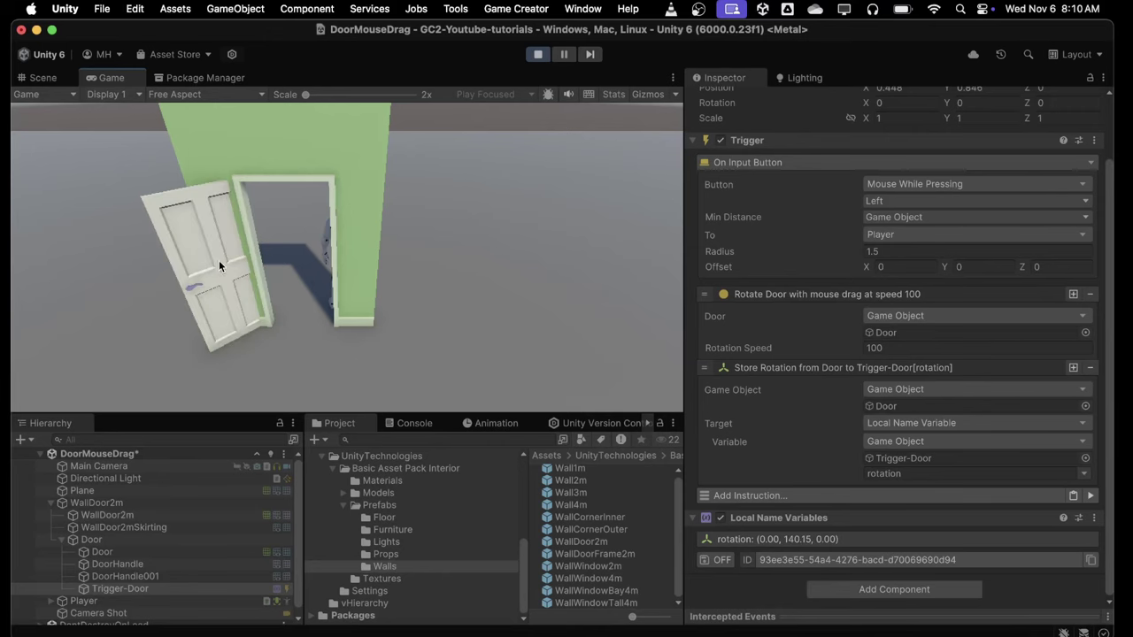
{"action": "key", "text": "w"}
{"action": "left_click_drag", "start_coordinate": [229, 254], "coordinate": [34, 294]}
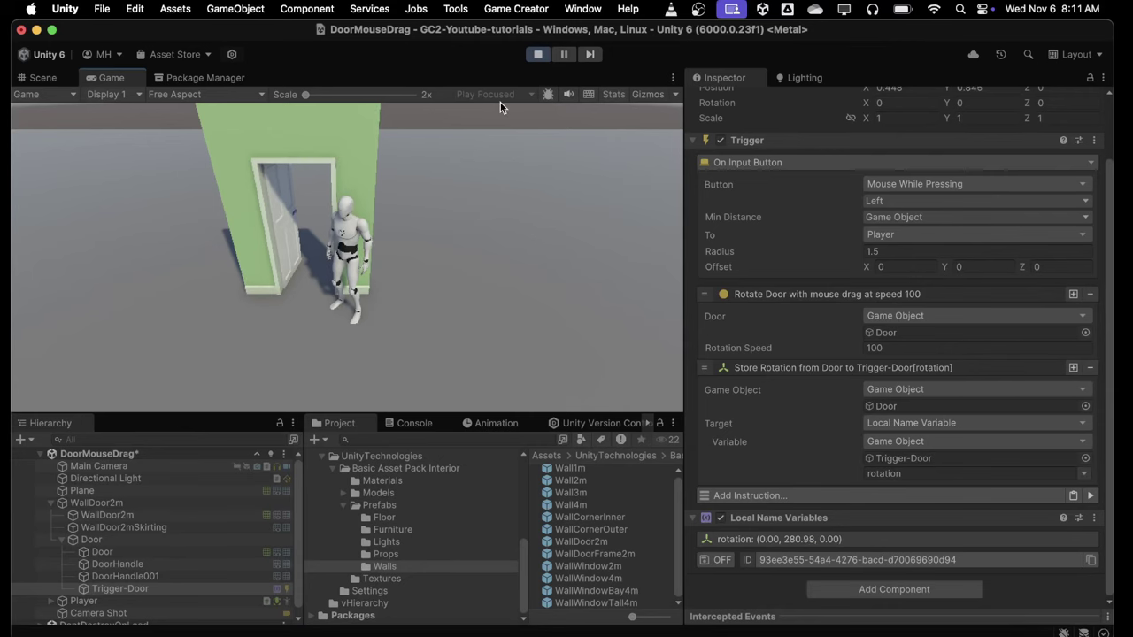
{"action": "left_click", "coordinate": [538, 54]}
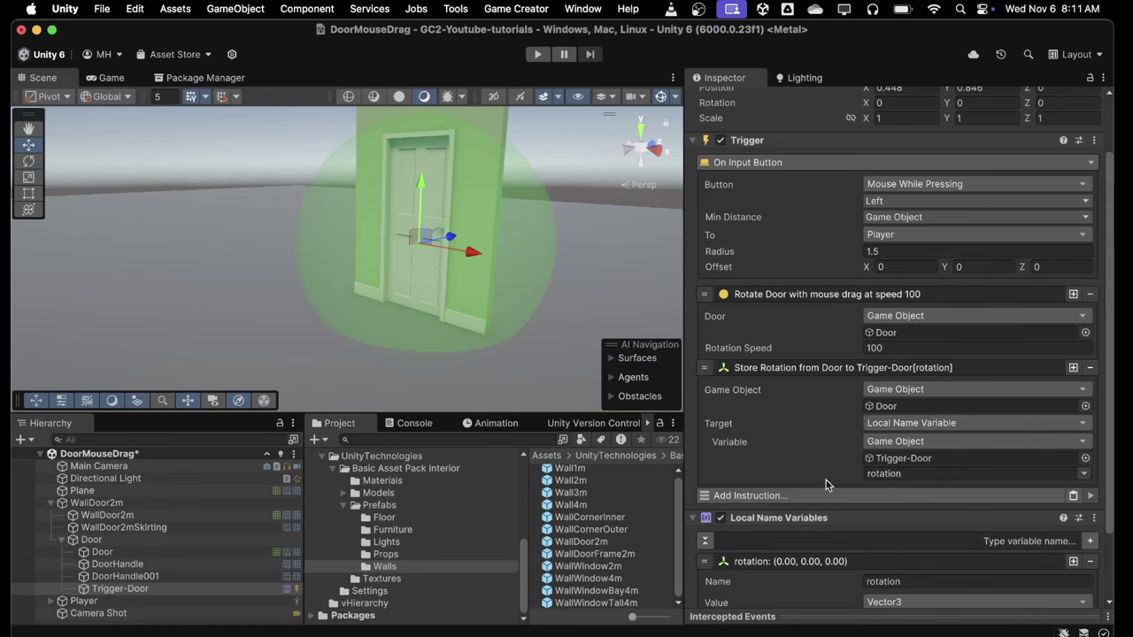
Add a Clamp instruction to the Trigger-Door trigger after the Store Rotation instruction
{"action": "left_click", "coordinate": [780, 496]}
{"action": "type", "text": "clamp"}
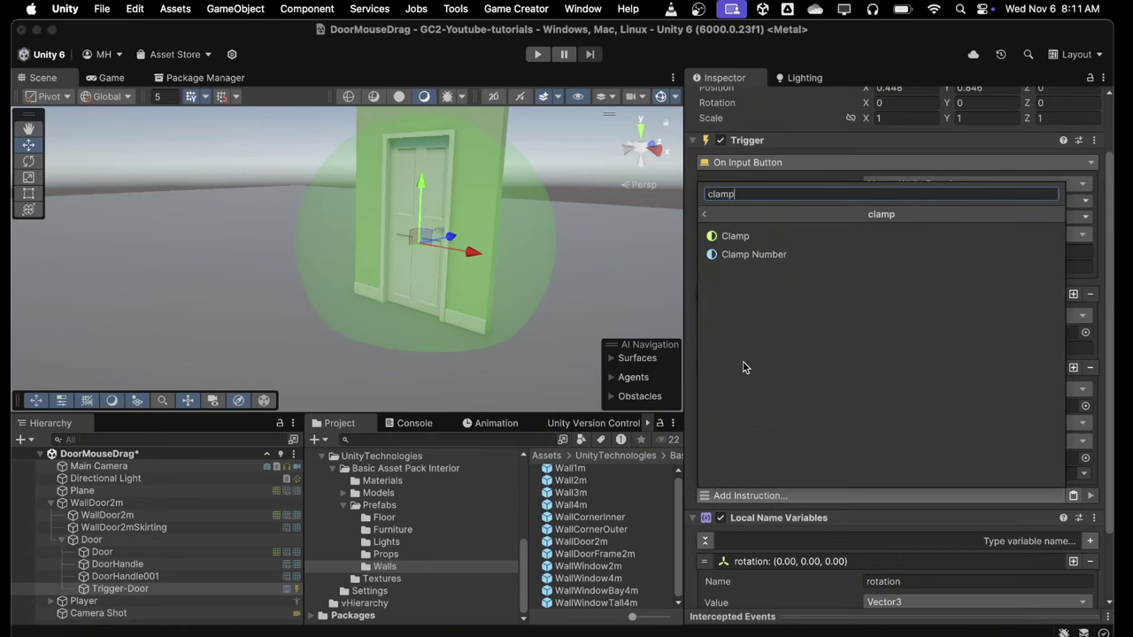
{"action": "left_click", "coordinate": [736, 237]}
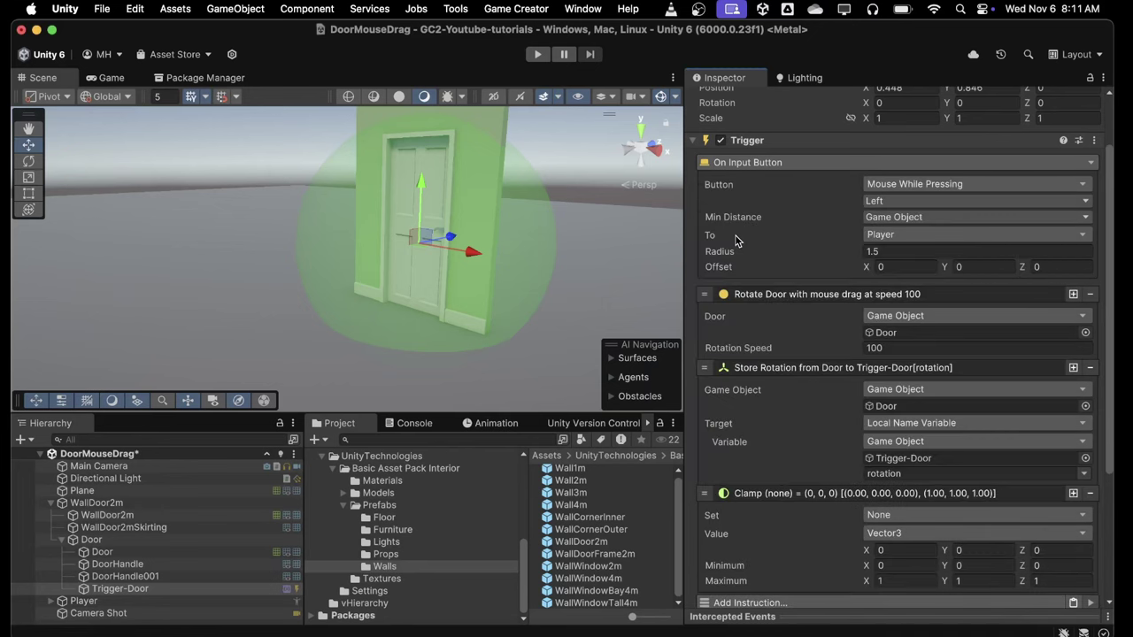
Set the Clamp instruction's output to a Property Vector3 using the eulerAngles of the Door's Transform
{"action": "scroll", "coordinate": [771, 437], "scroll_direction": "down", "scroll_amount": 4}
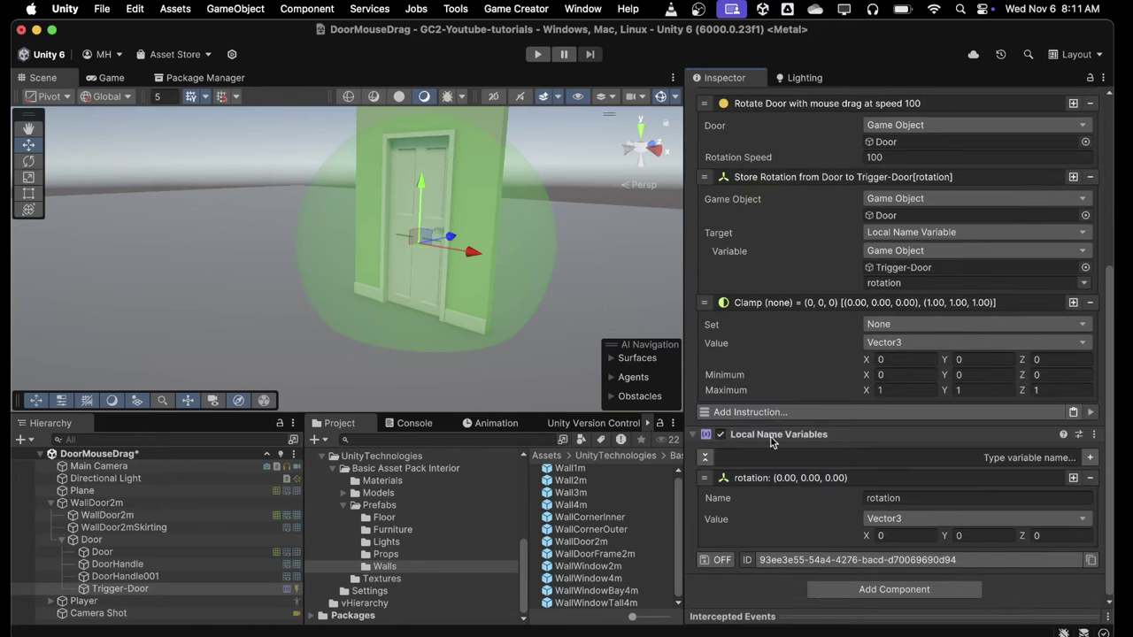
{"action": "left_click", "coordinate": [885, 324]}
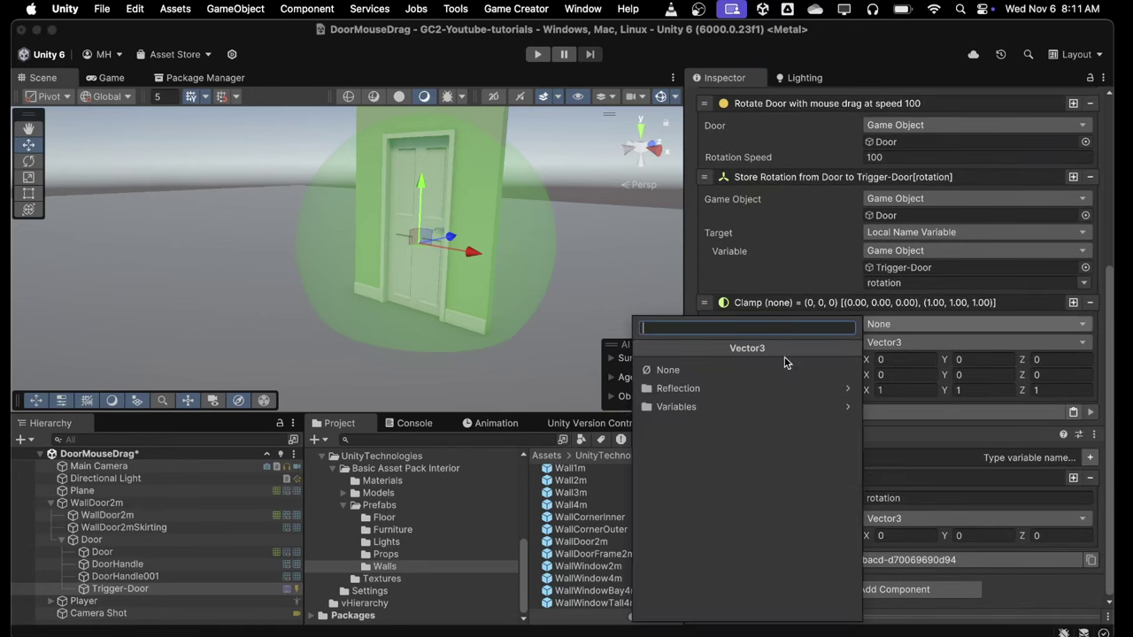
{"action": "left_click", "coordinate": [696, 388]}
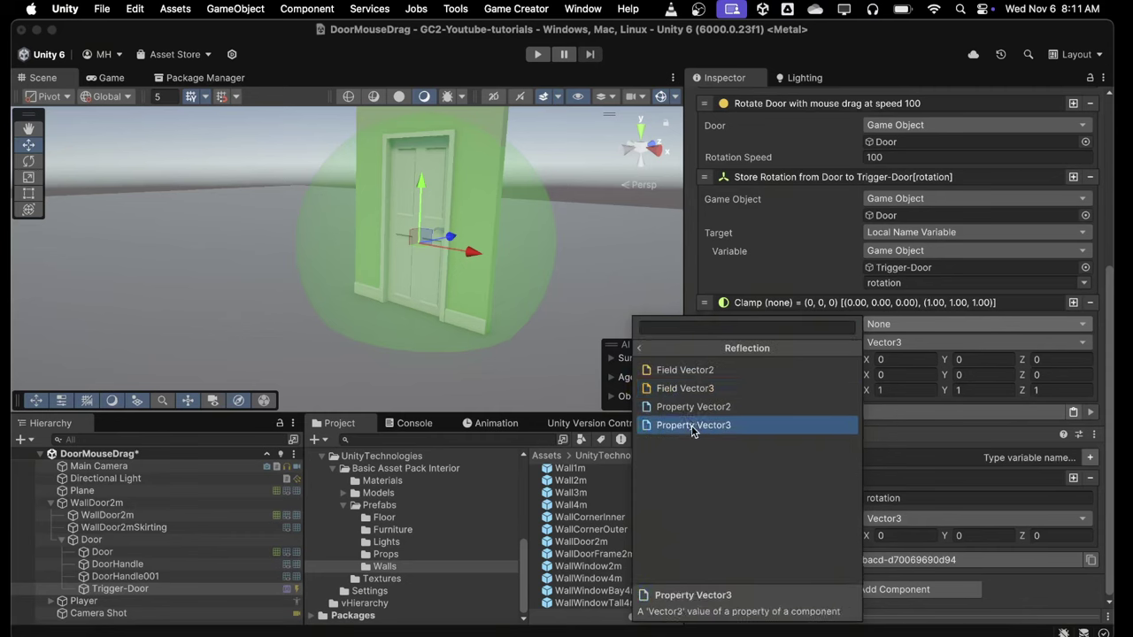
{"action": "left_click", "coordinate": [693, 426]}
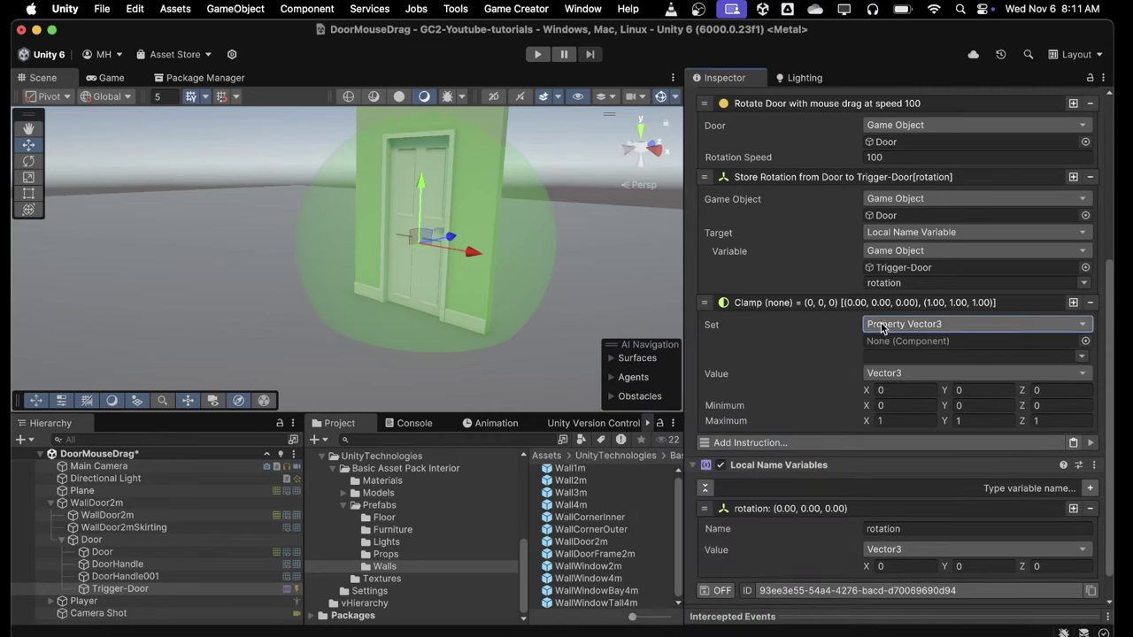
{"action": "left_click", "coordinate": [879, 325]}
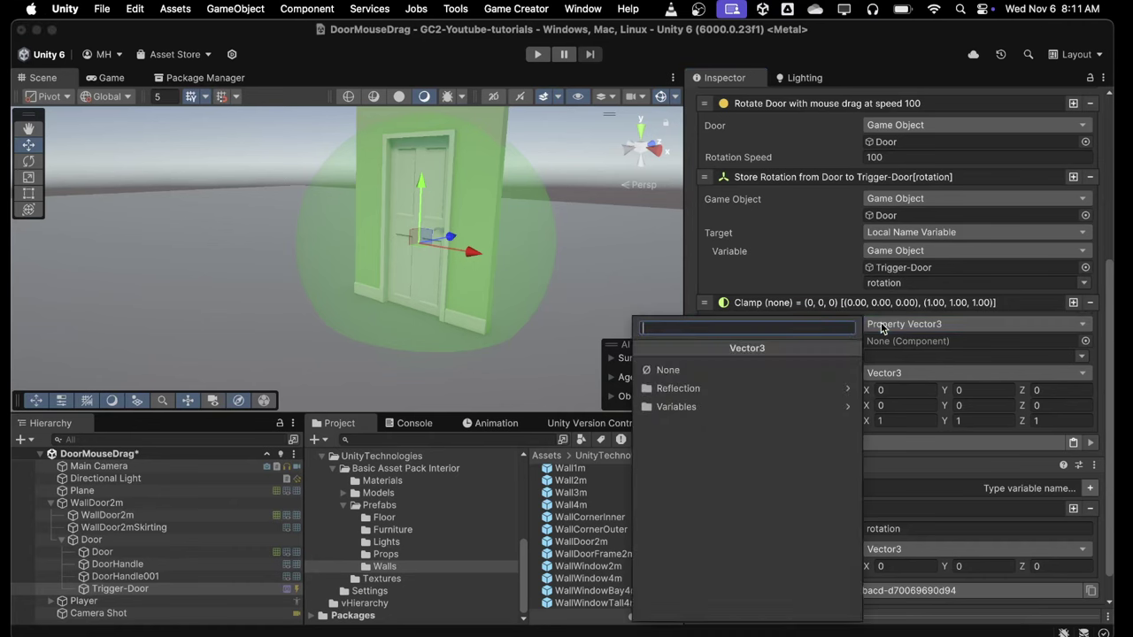
{"action": "left_click", "coordinate": [706, 389]}
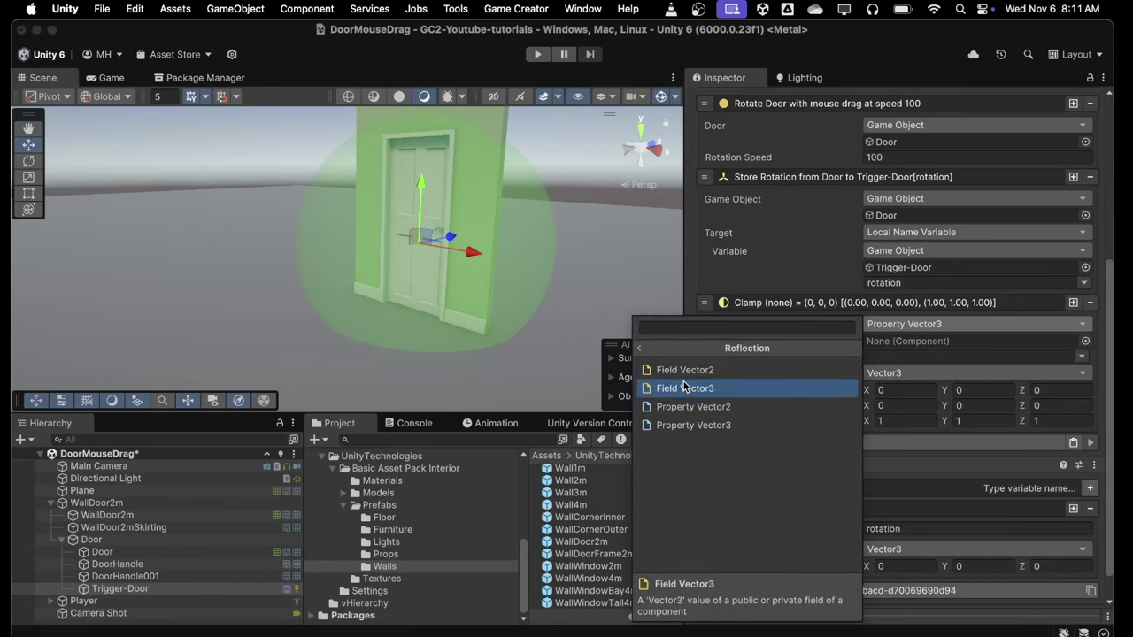
{"action": "left_click", "coordinate": [690, 425]}
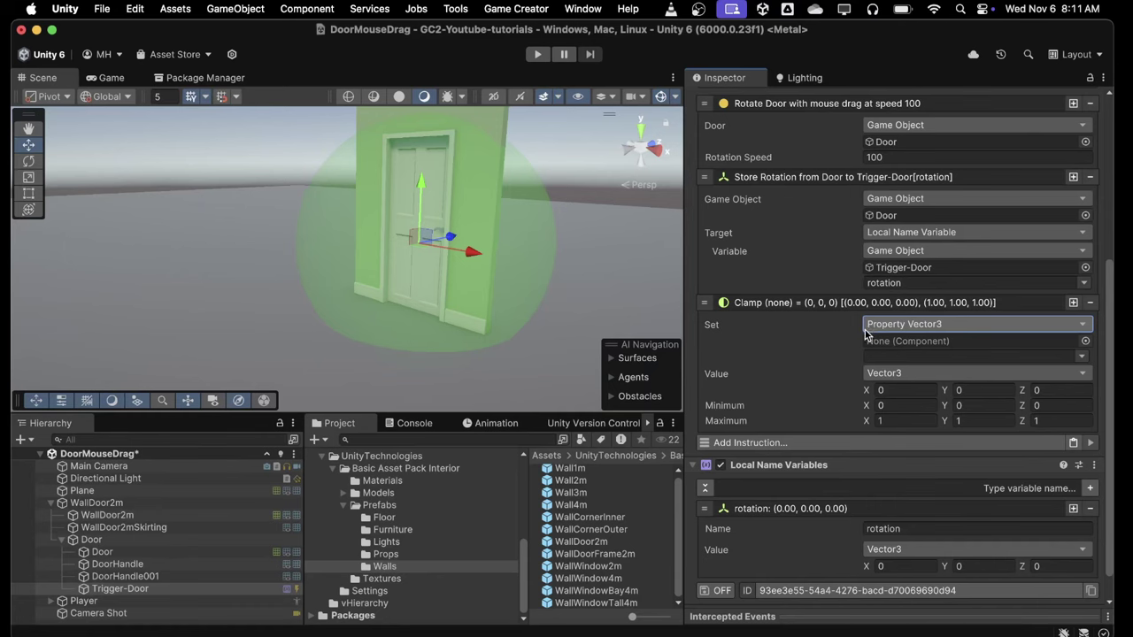
{"action": "left_click_drag", "start_coordinate": [98, 551], "coordinate": [940, 347]}
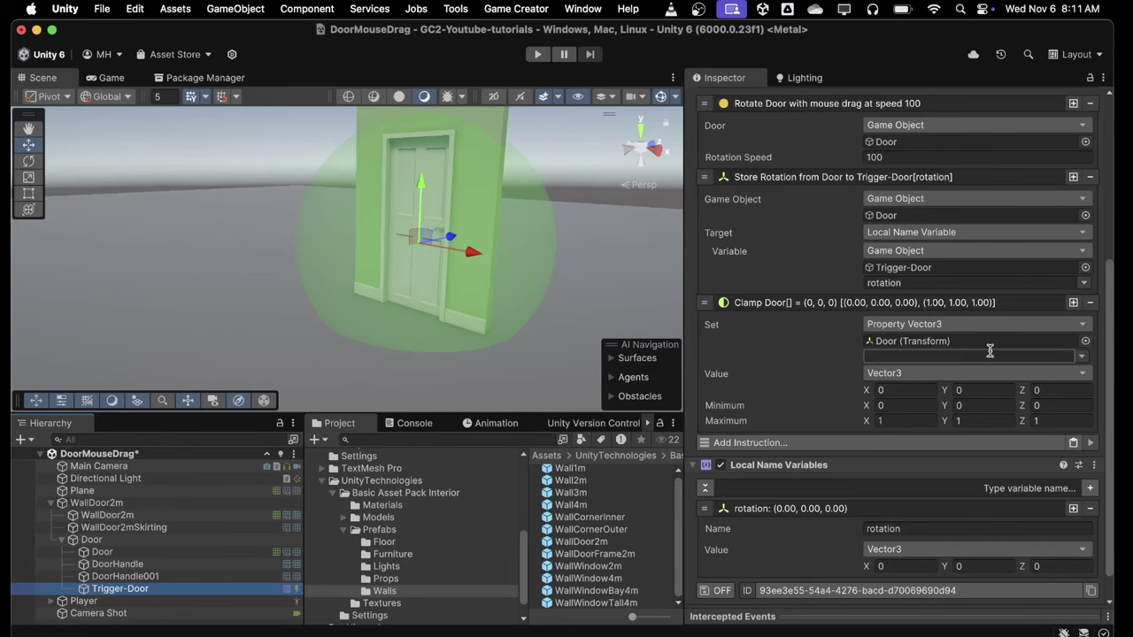
{"action": "left_click", "coordinate": [1080, 357]}
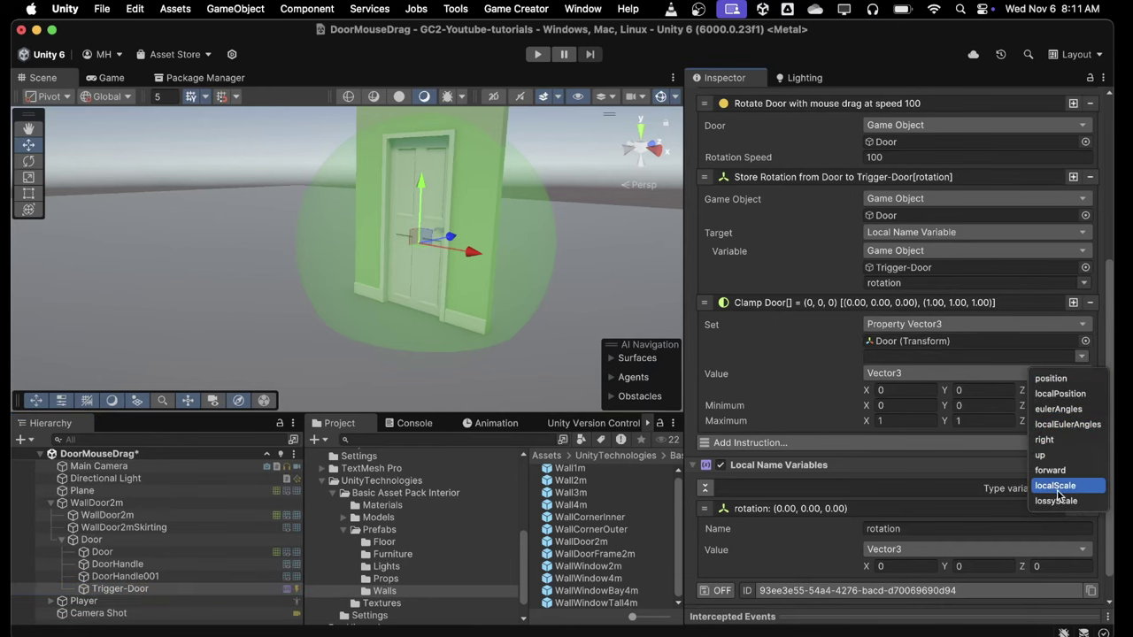
{"action": "left_click", "coordinate": [1049, 411]}
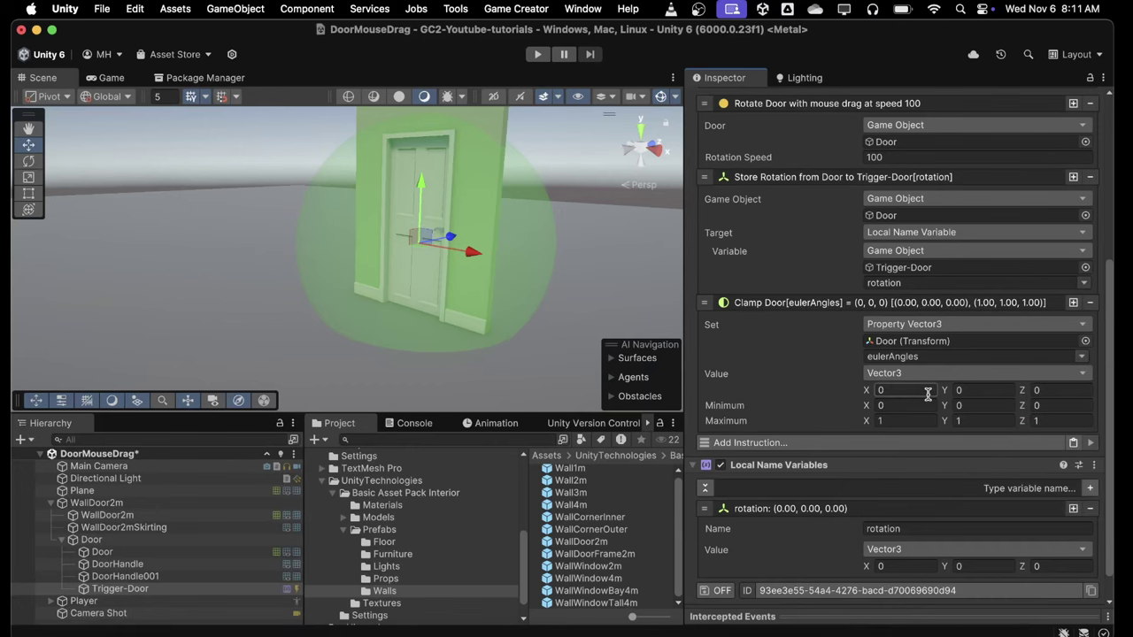
Set the Clamp instruction's Value to the Local Name Variable rotation on Trigger-Door
{"action": "left_click", "coordinate": [883, 375]}
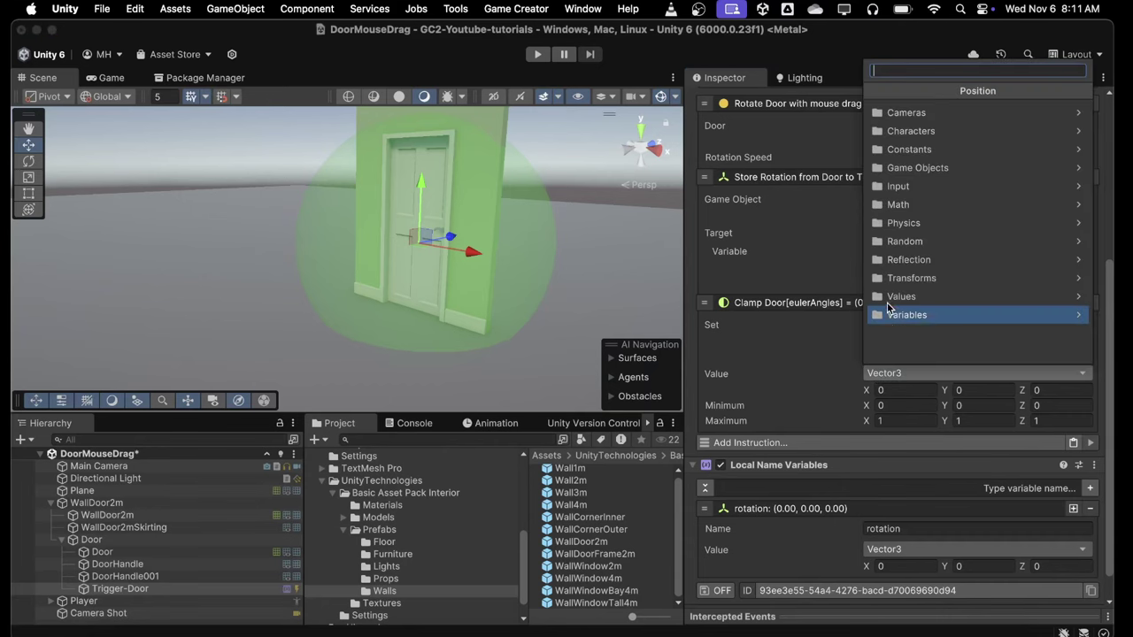
{"action": "left_click", "coordinate": [890, 315]}
{"action": "left_click", "coordinate": [930, 167]}
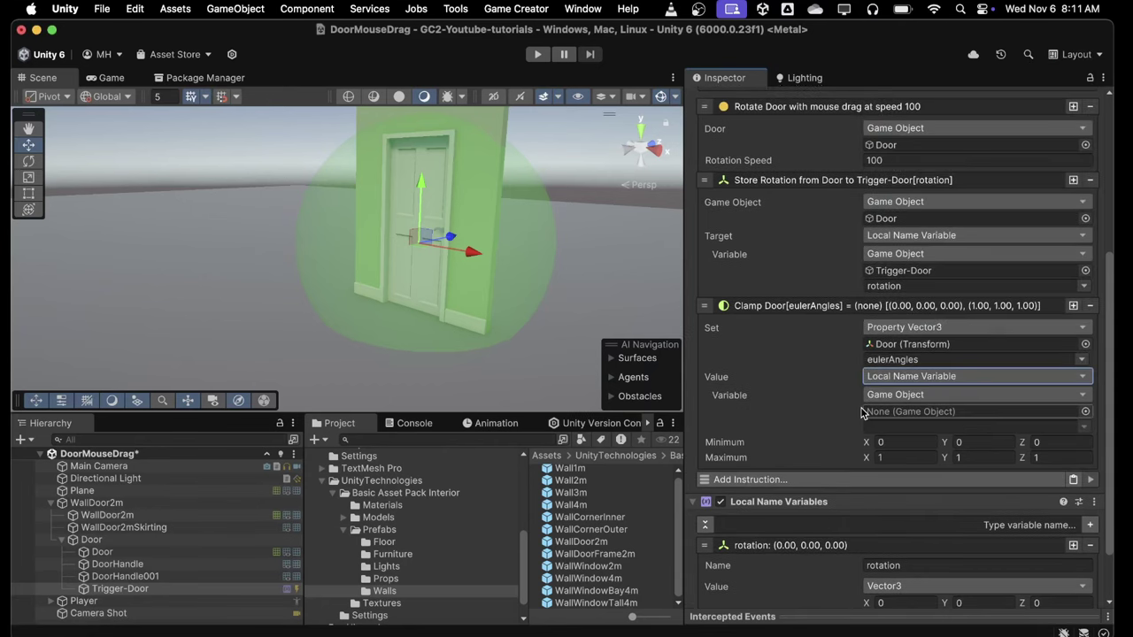
{"action": "left_click_drag", "start_coordinate": [166, 590], "coordinate": [872, 411]}
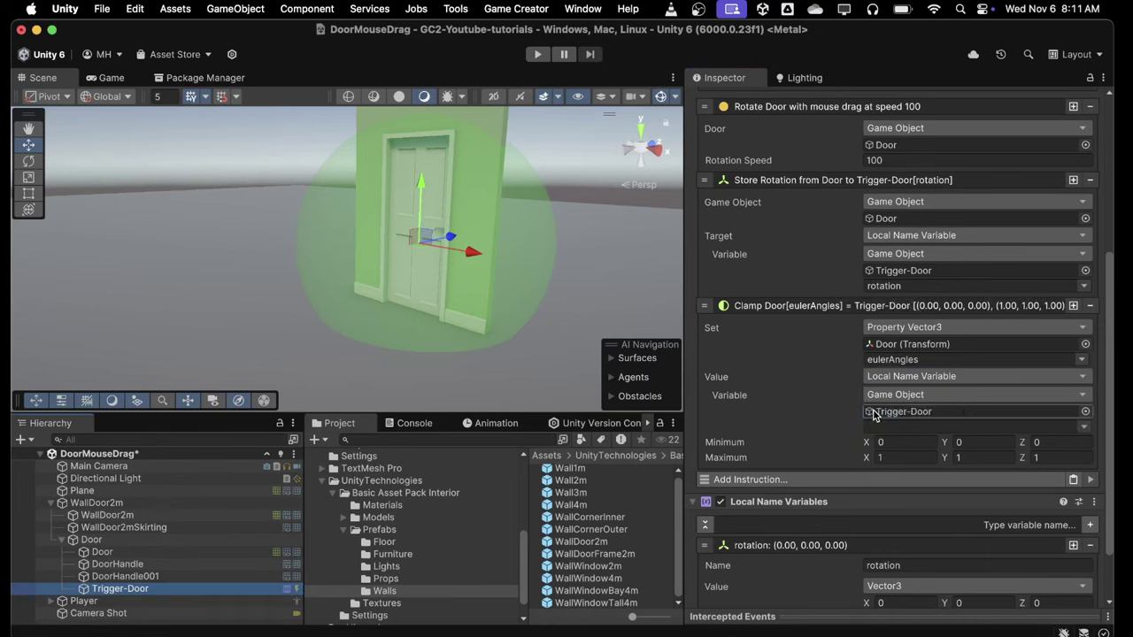
{"action": "left_click", "coordinate": [1084, 427]}
{"action": "left_click", "coordinate": [1081, 442]}
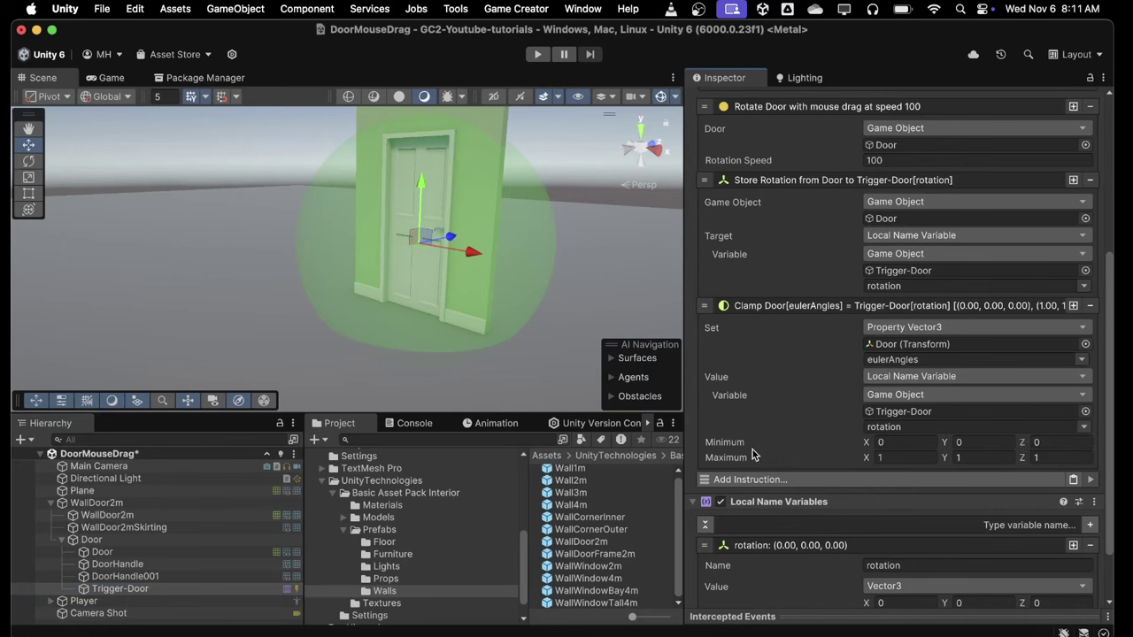
Set the Clamp instruction's Maximum X and Z values to 0
{"action": "left_click", "coordinate": [913, 456]}
{"action": "type", "text": "0"}
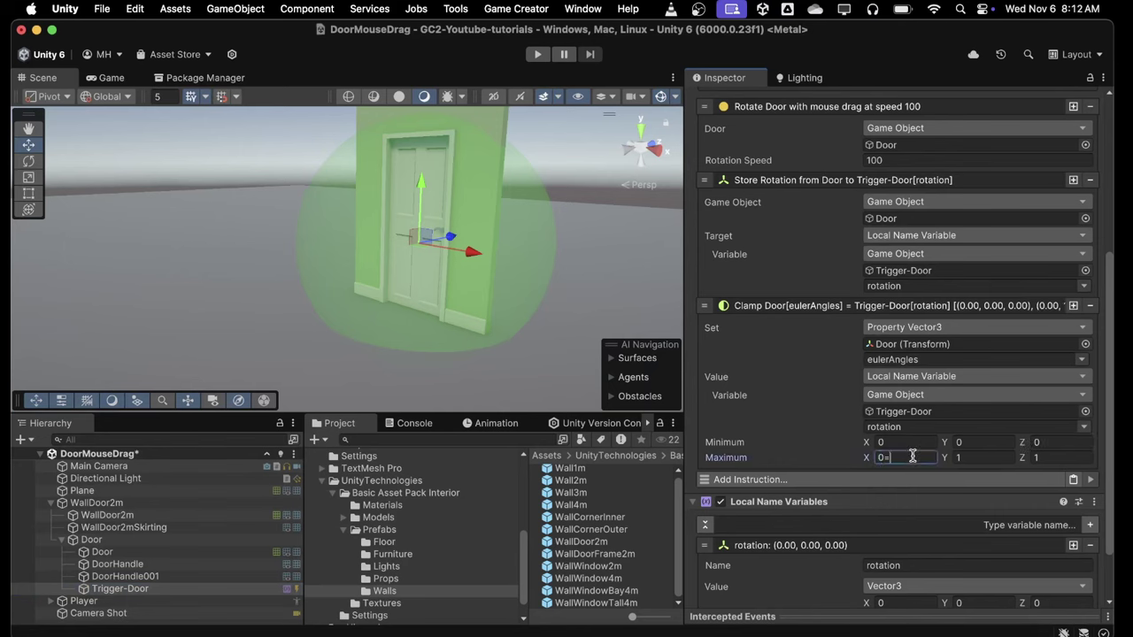
{"action": "left_click", "coordinate": [1045, 457]}
{"action": "key", "text": "BackSpace"}
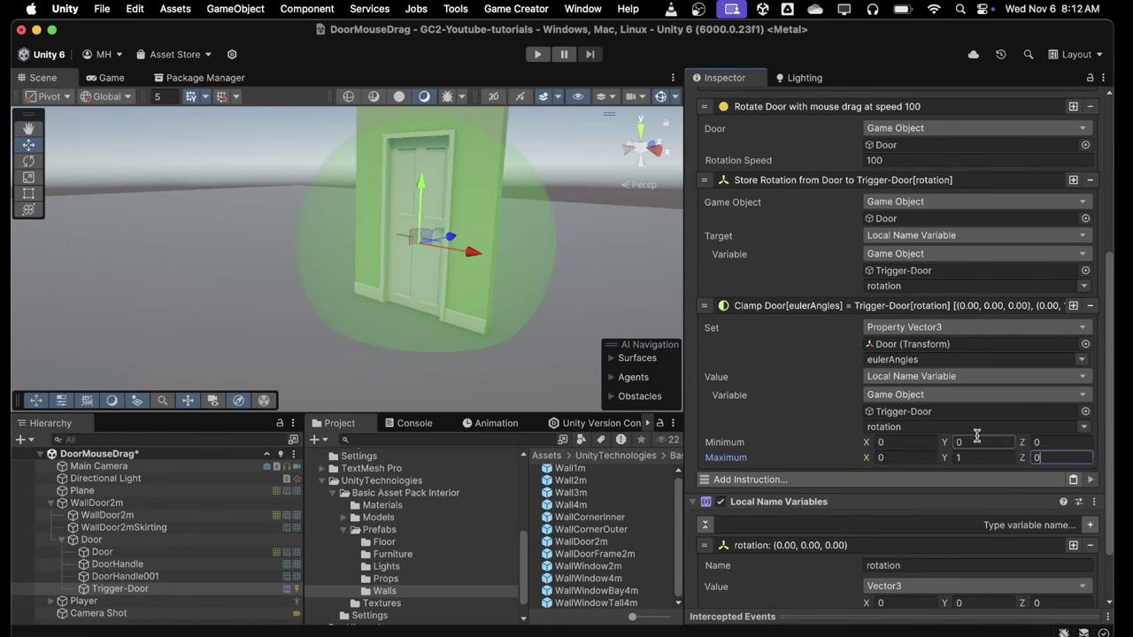
Set the Clamp instruction's Minimum Y to 90 and Maximum Y to 280
{"action": "left_click", "coordinate": [971, 441]}
{"action": "type", "text": "90"}
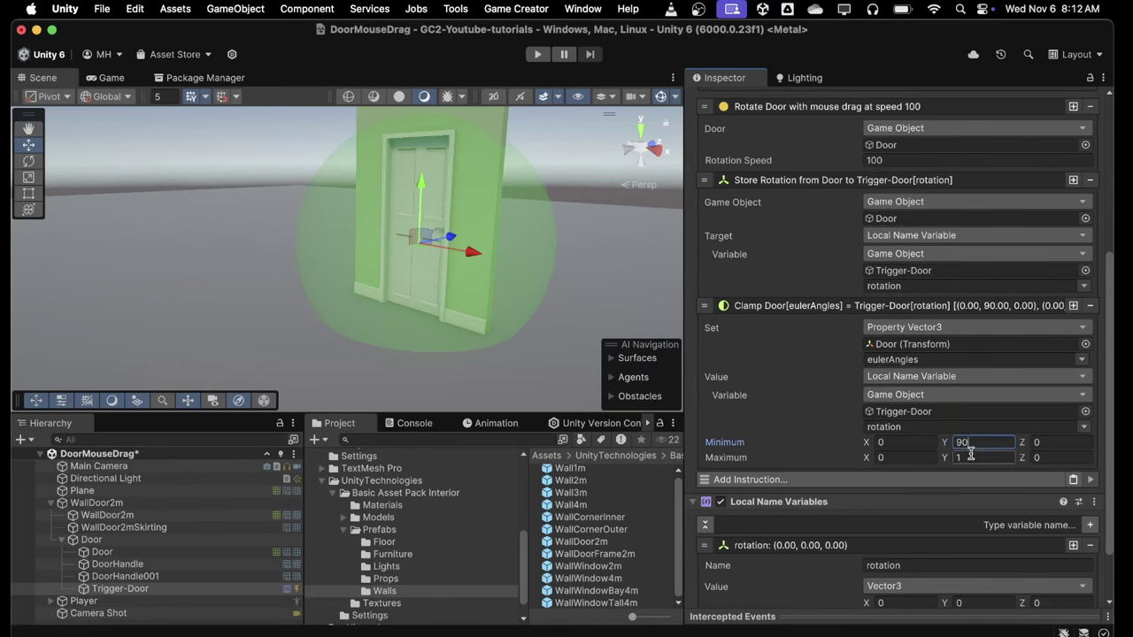
{"action": "left_click", "coordinate": [971, 455]}
{"action": "type", "text": "280"}
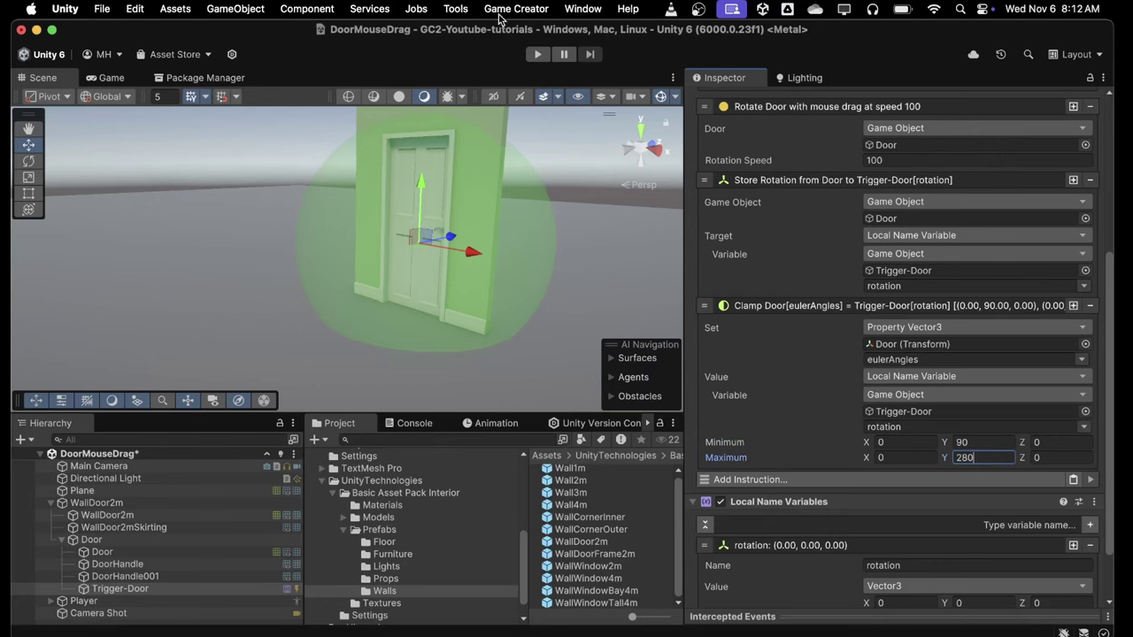
Run the scene, walk to the door and swing it both ways to test the clamp against the rotation variable, and stop
{"action": "left_click", "coordinate": [533, 56]}
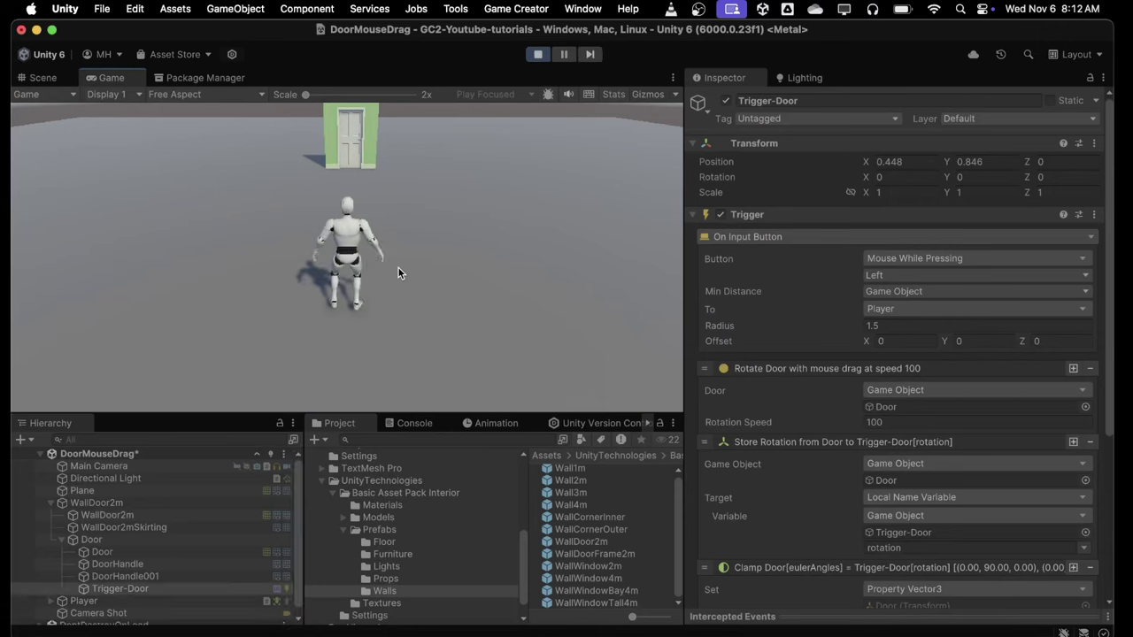
{"action": "key", "text": "w"}
{"action": "mouse_move", "coordinate": [393, 241]}
{"action": "left_mouse_down"}
{"action": "mouse_move", "coordinate": [367, 215]}
{"action": "mouse_move", "coordinate": [319, 236]}
{"action": "mouse_move", "coordinate": [395, 237]}
{"action": "mouse_move", "coordinate": [205, 269]}
{"action": "mouse_move", "coordinate": [448, 271]}
{"action": "mouse_move", "coordinate": [271, 245]}
{"action": "mouse_move", "coordinate": [444, 241]}
{"action": "mouse_move", "coordinate": [239, 258]}
{"action": "mouse_move", "coordinate": [390, 256]}
{"action": "left_mouse_up"}
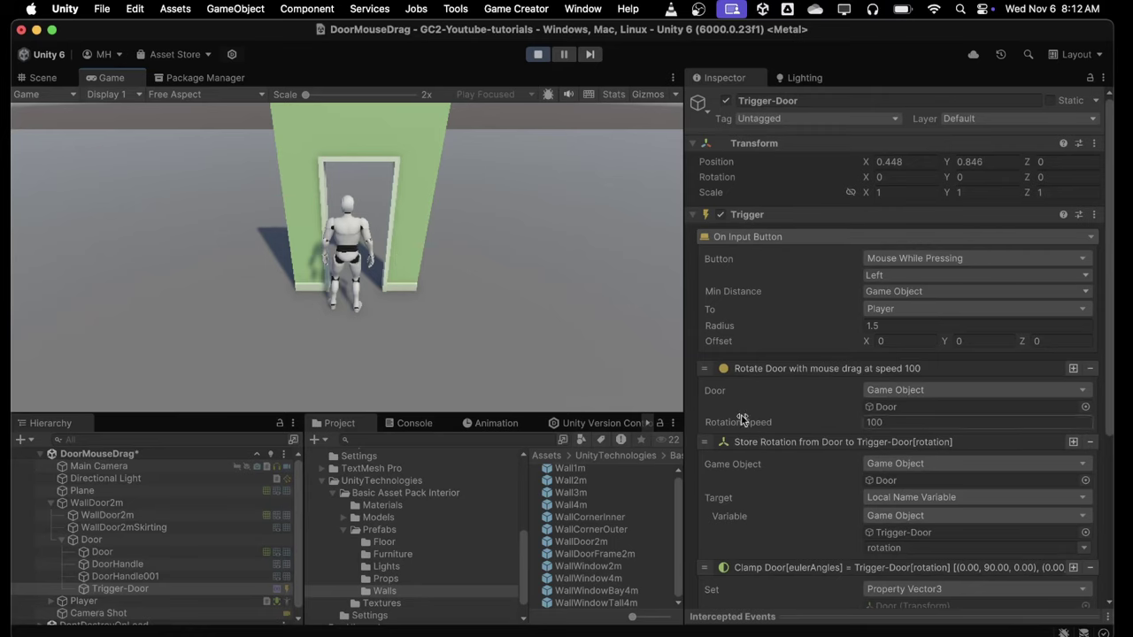
{"action": "scroll", "coordinate": [814, 448], "scroll_direction": "down", "scroll_amount": 6}
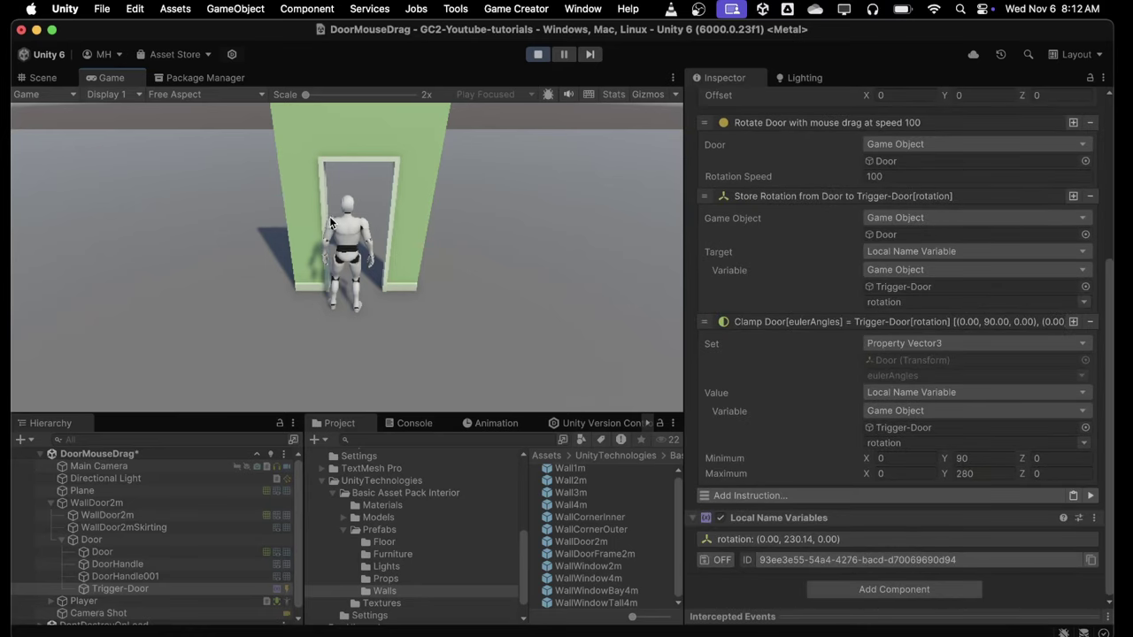
{"action": "left_click_drag", "start_coordinate": [327, 213], "coordinate": [213, 261]}
{"action": "left_click_drag", "start_coordinate": [325, 258], "coordinate": [520, 279]}
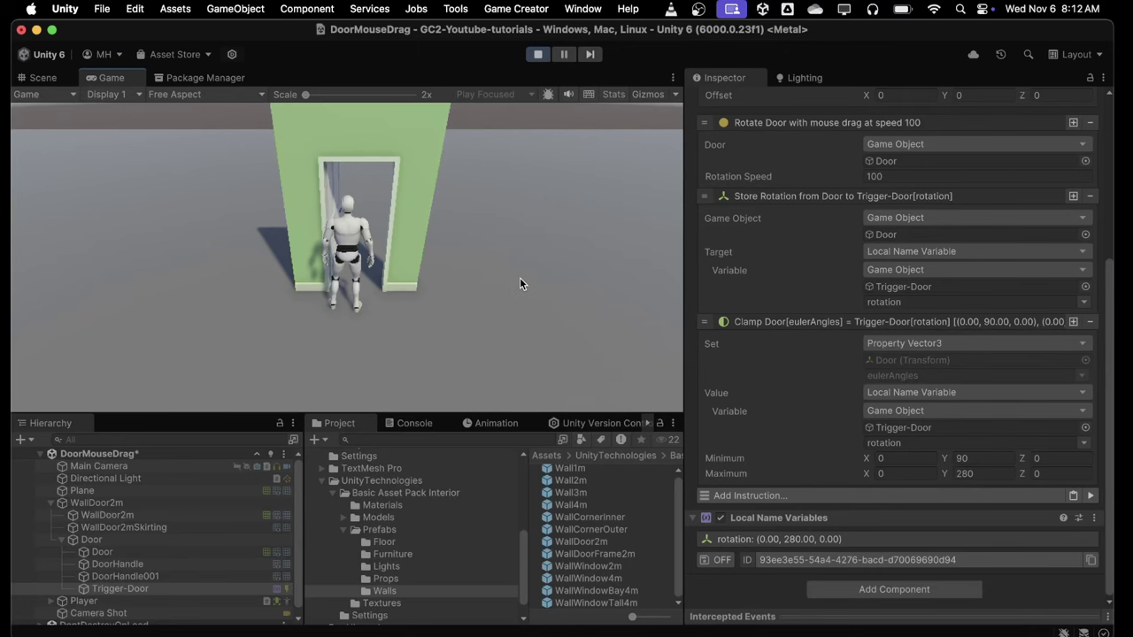
{"action": "left_click", "coordinate": [537, 54]}
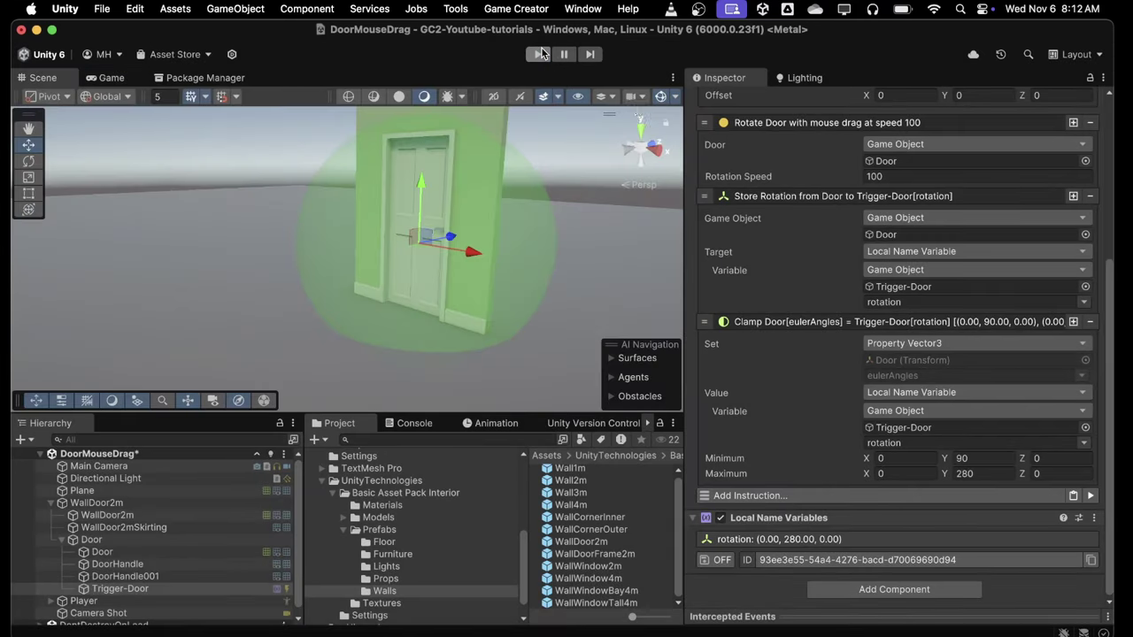
Change the Clamp instruction's Y limits to a Minimum of 5 and a Maximum of 180
{"action": "left_click", "coordinate": [967, 460]}
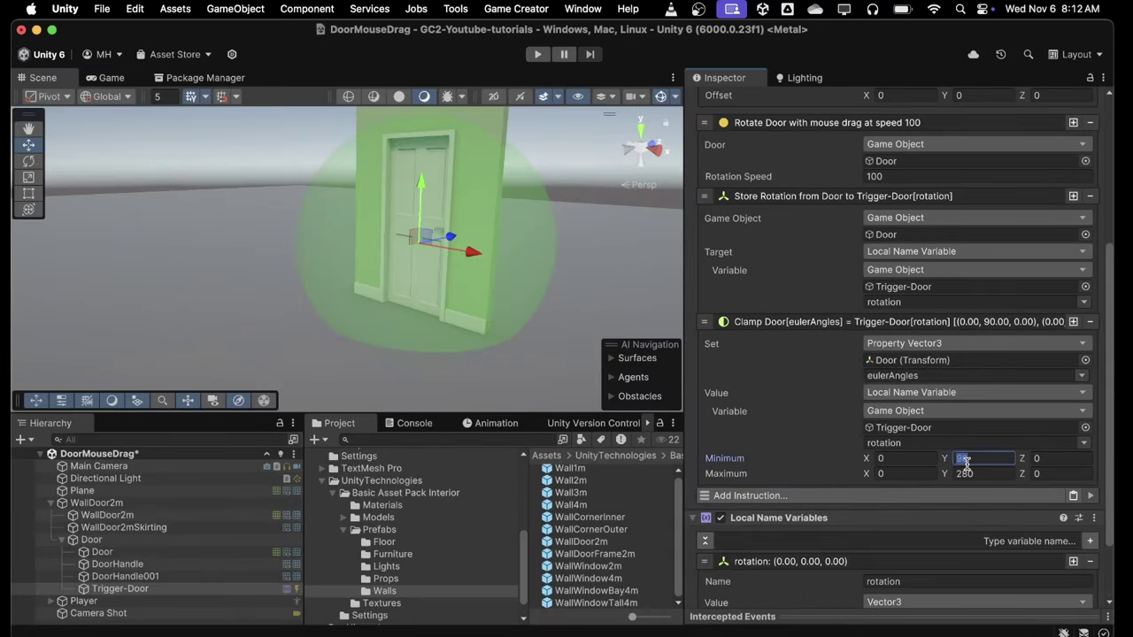
{"action": "type", "text": "5"}
{"action": "left_click", "coordinate": [967, 475]}
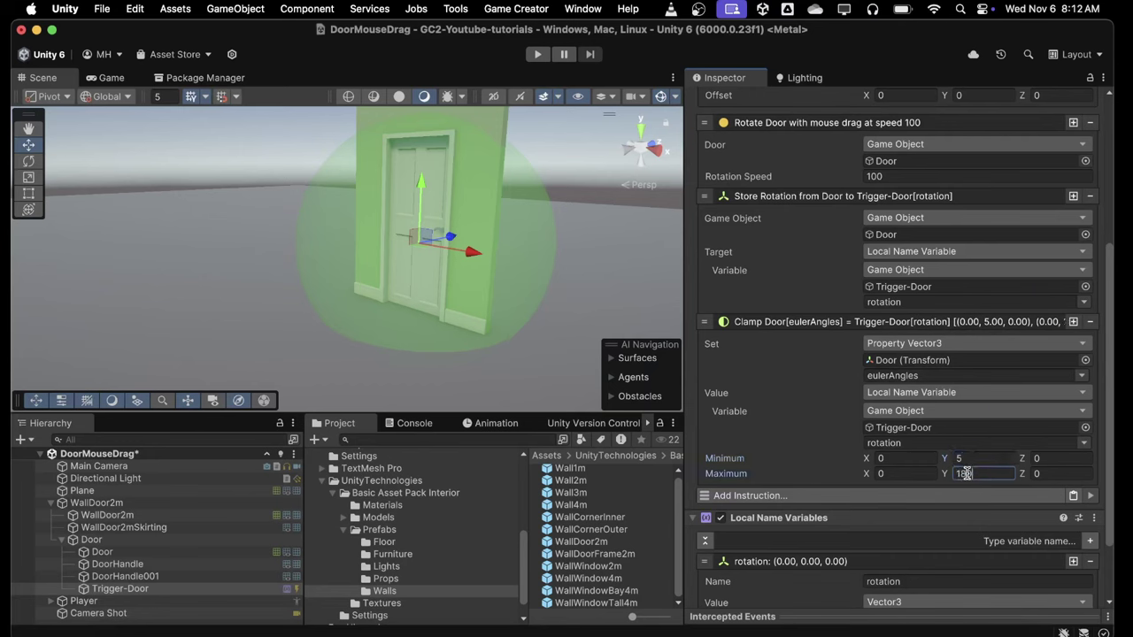
{"action": "type", "text": "180"}
{"action": "left_click", "coordinate": [788, 435]}
Run the scene again, walk the character to the door, and swing it by mouse to test the new Y limits
{"action": "left_click", "coordinate": [537, 54]}
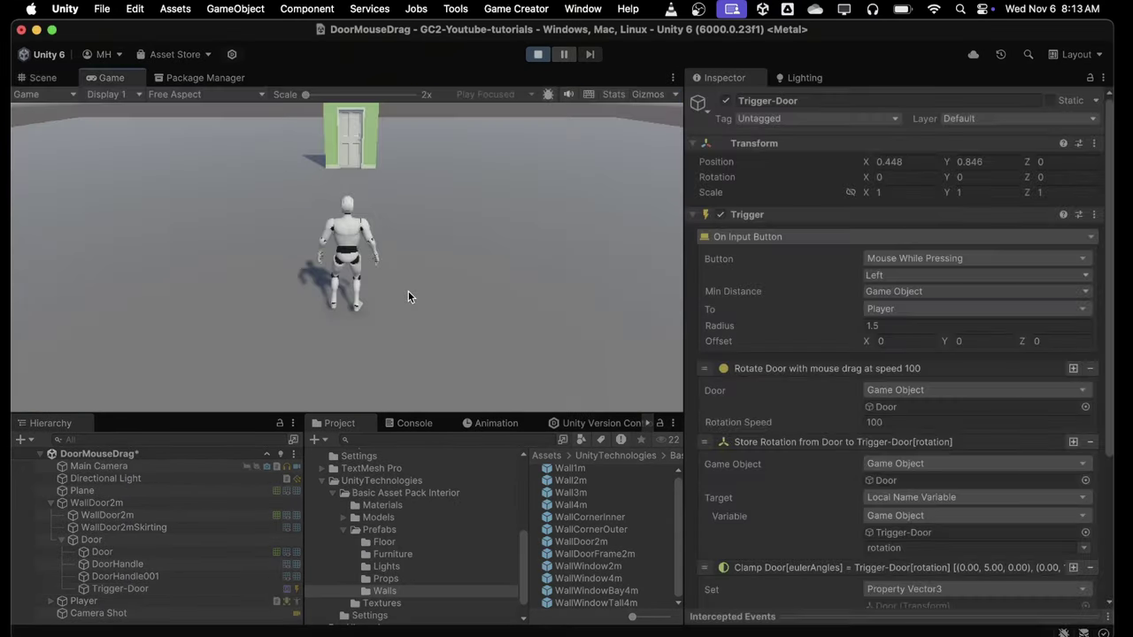
{"action": "key", "text": "w"}
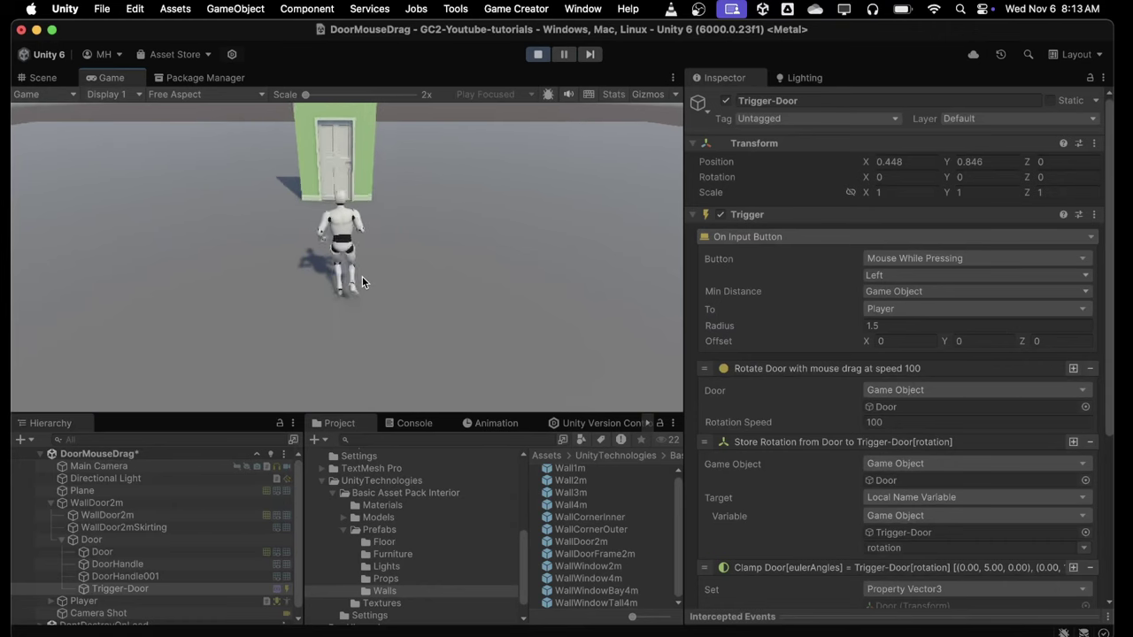
{"action": "key", "text": "w"}
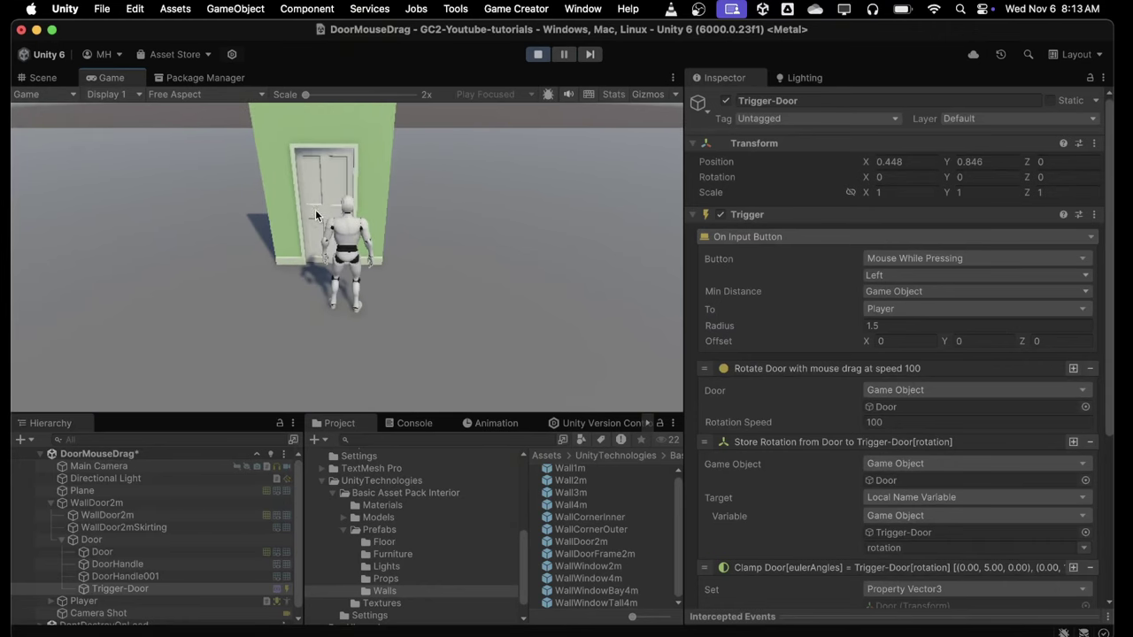
{"action": "left_click_drag", "start_coordinate": [289, 230], "coordinate": [478, 177]}
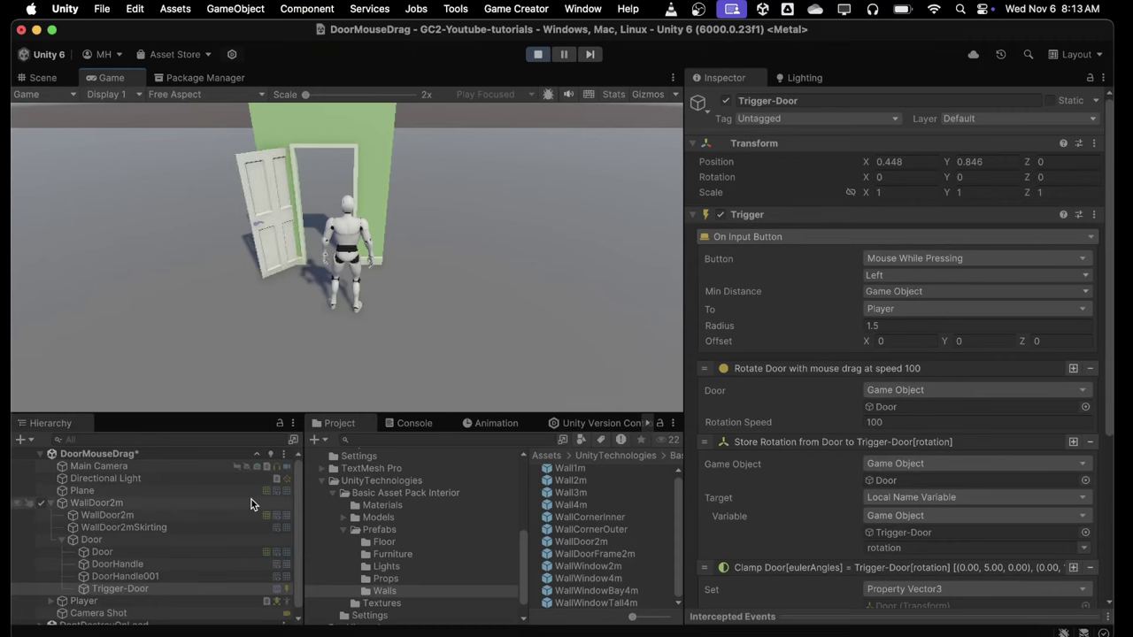
Select the Door object in the running scene, swing it by mouse to watch its Y rotation, and stop the run
{"action": "left_click", "coordinate": [189, 542]}
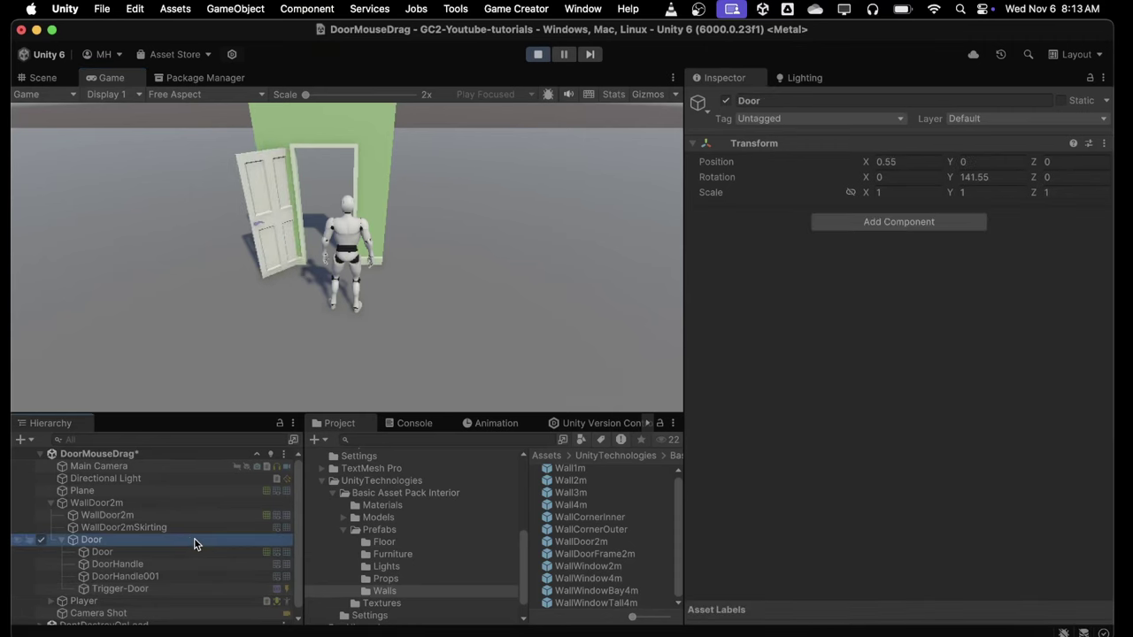
{"action": "left_click", "coordinate": [263, 341]}
{"action": "left_click_drag", "start_coordinate": [318, 263], "coordinate": [56, 343]}
{"action": "left_click_drag", "start_coordinate": [318, 232], "coordinate": [255, 243]}
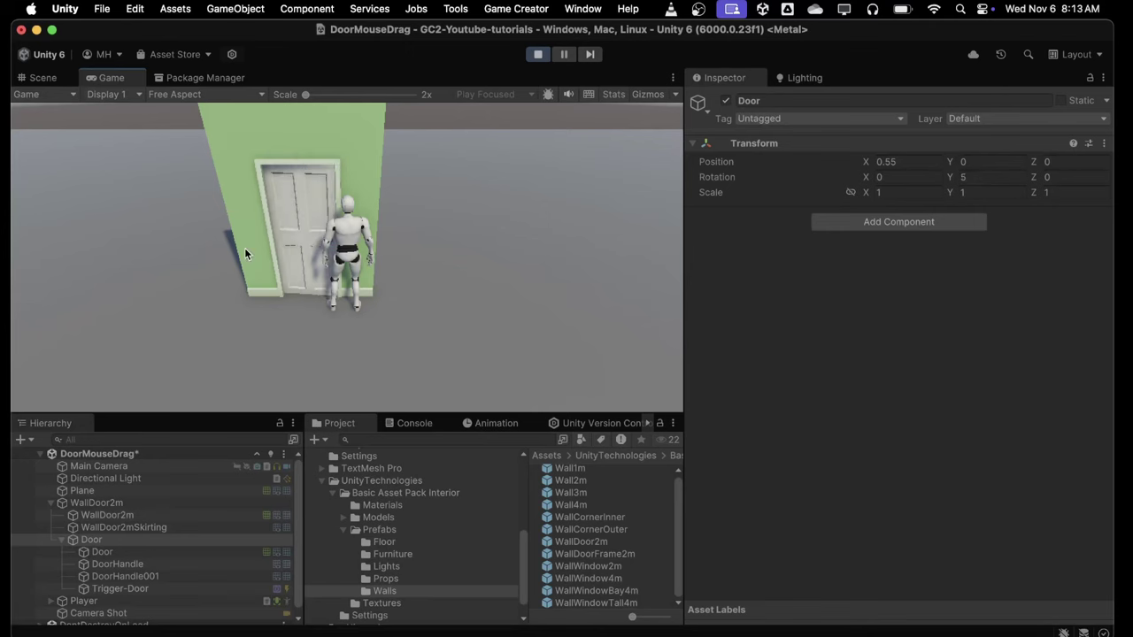
{"action": "left_click_drag", "start_coordinate": [324, 234], "coordinate": [294, 235]}
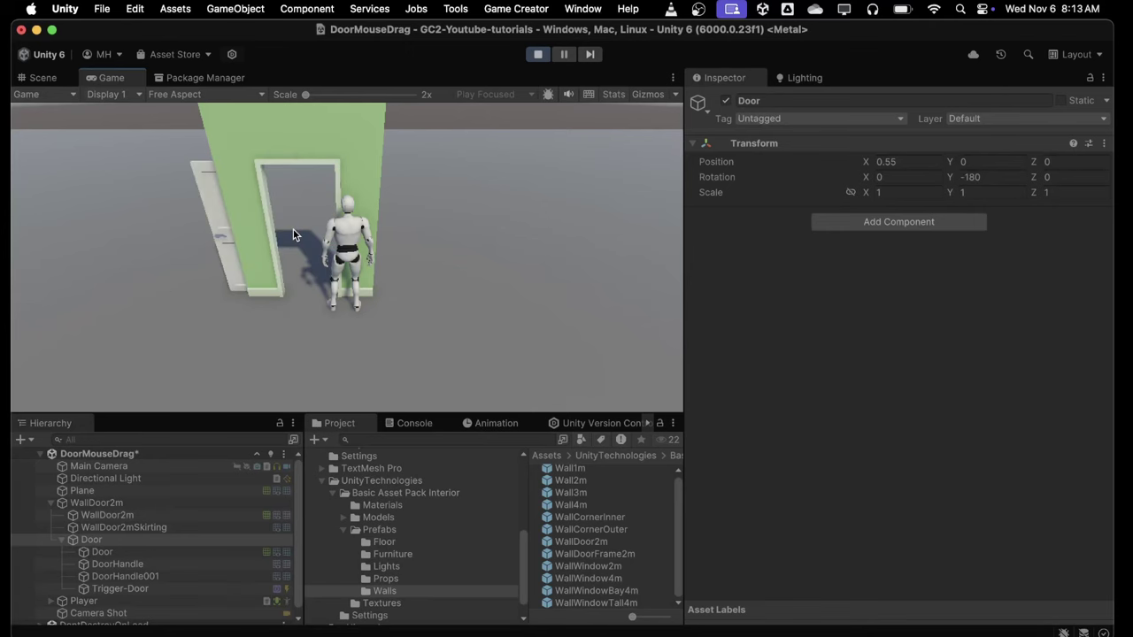
{"action": "left_click", "coordinate": [537, 55]}
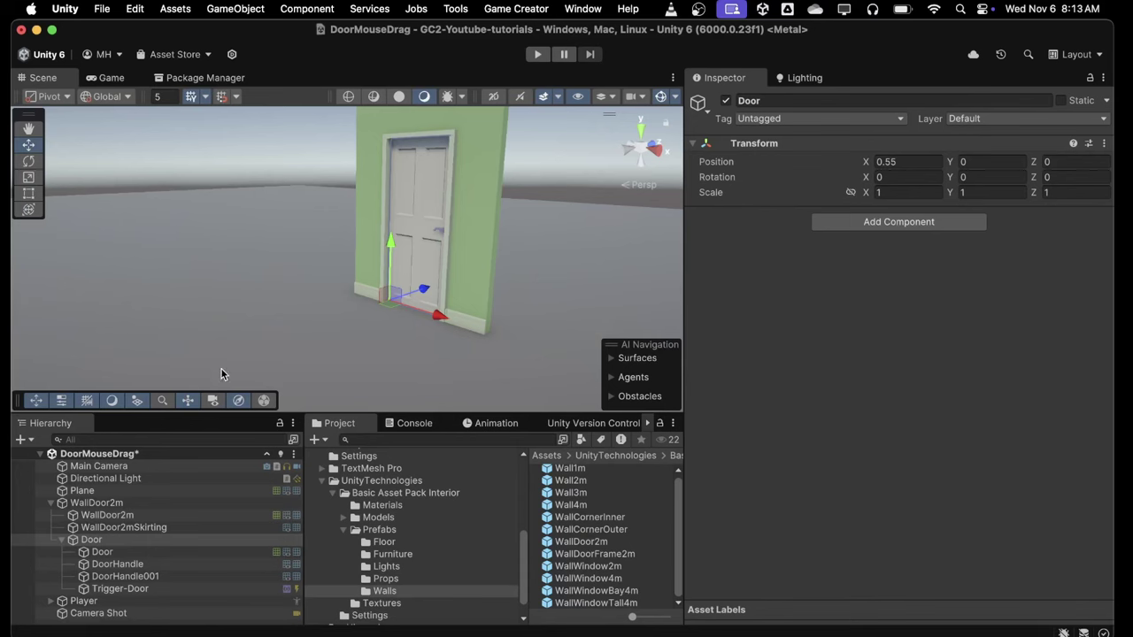
Try rotating the Door about its Y axis in the scene view, and undo the rotation
{"action": "left_click", "coordinate": [393, 277]}
{"action": "key", "text": "e"}
{"action": "left_click_drag", "start_coordinate": [381, 325], "coordinate": [502, 286]}
{"action": "key", "text": "super+z"}
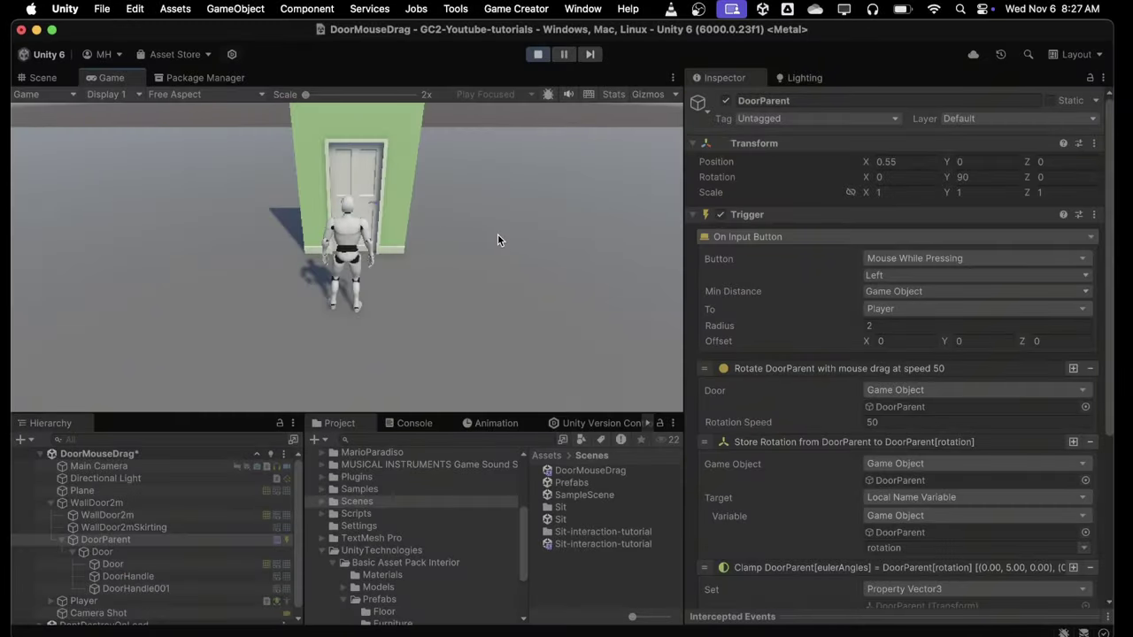
Swing the door by mouse in the running scene to test the DoorParent setup, and stop the run
{"action": "left_click_drag", "start_coordinate": [501, 234], "coordinate": [274, 265]}
{"action": "left_click_drag", "start_coordinate": [565, 266], "coordinate": [257, 280]}
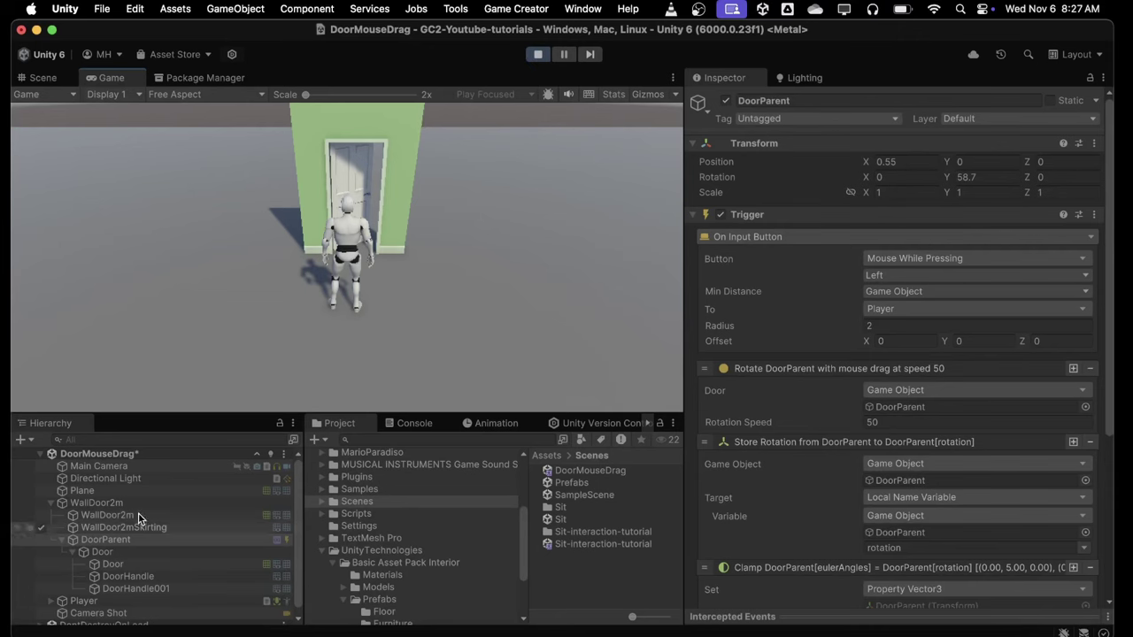
{"action": "left_click", "coordinate": [537, 54]}
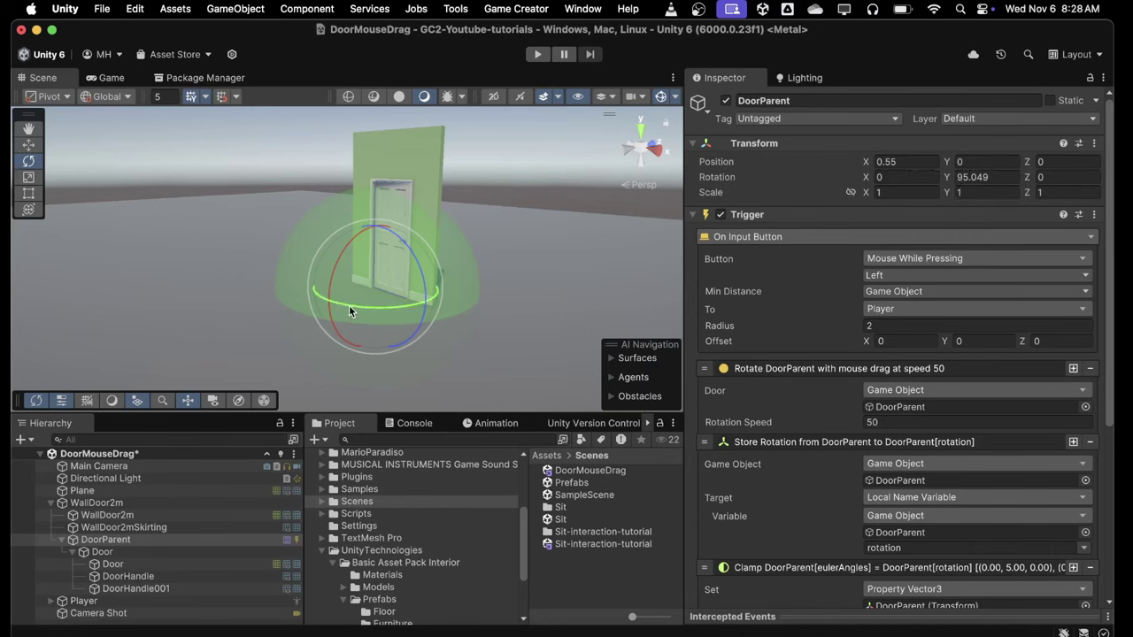
Rotate DoorParent about its Y axis in the scene view to preview the door's swing around its closed position
{"action": "mouse_move", "coordinate": [349, 308]}
{"action": "left_mouse_down"}
{"action": "mouse_move", "coordinate": [257, 262]}
{"action": "mouse_move", "coordinate": [328, 284]}
{"action": "mouse_move", "coordinate": [506, 277]}
{"action": "mouse_move", "coordinate": [351, 307]}
{"action": "mouse_move", "coordinate": [245, 277]}
{"action": "mouse_move", "coordinate": [370, 304]}
{"action": "mouse_move", "coordinate": [473, 294]}
{"action": "mouse_move", "coordinate": [239, 288]}
{"action": "mouse_move", "coordinate": [385, 306]}
{"action": "mouse_move", "coordinate": [544, 271]}
{"action": "mouse_move", "coordinate": [394, 311]}
{"action": "mouse_move", "coordinate": [255, 249]}
{"action": "mouse_move", "coordinate": [458, 278]}
{"action": "mouse_move", "coordinate": [523, 272]}
{"action": "mouse_move", "coordinate": [347, 311]}
{"action": "left_mouse_up"}
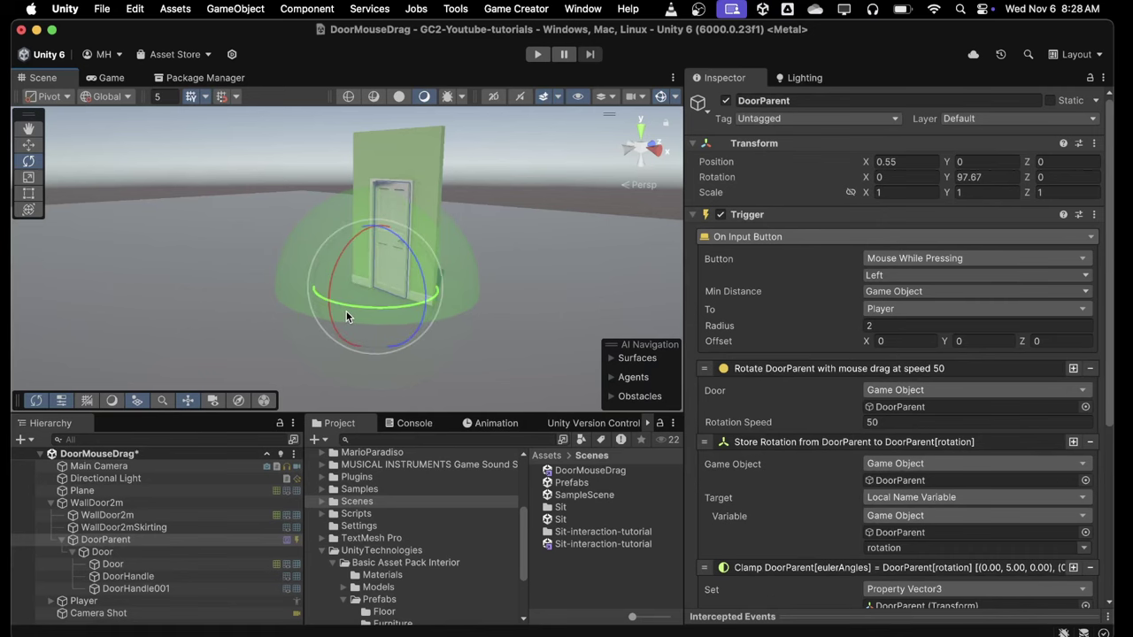
{"action": "scroll", "coordinate": [844, 261], "scroll_direction": "down", "scroll_amount": 10}
{"action": "left_click_drag", "start_coordinate": [345, 303], "coordinate": [405, 320]}
Set the Clamp instruction's Maximum Y to 150, rotating DoorParent open in the scene to gauge the limit
{"action": "scroll", "coordinate": [885, 425], "scroll_direction": "down", "scroll_amount": 5}
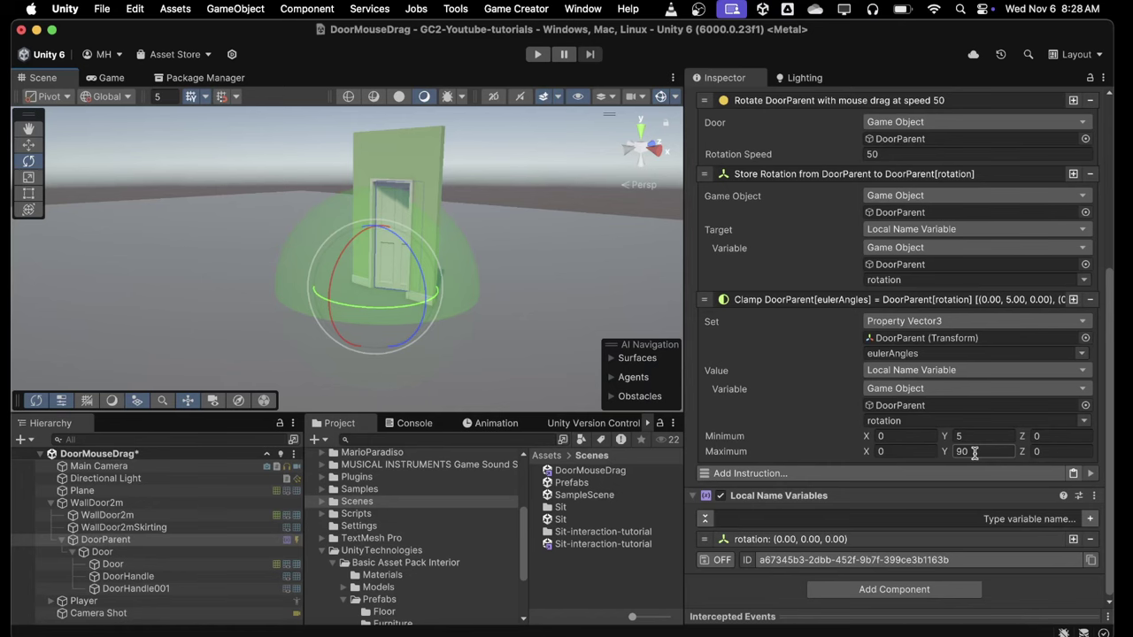
{"action": "left_click", "coordinate": [974, 454]}
{"action": "scroll", "coordinate": [845, 380], "scroll_direction": "up", "scroll_amount": 6}
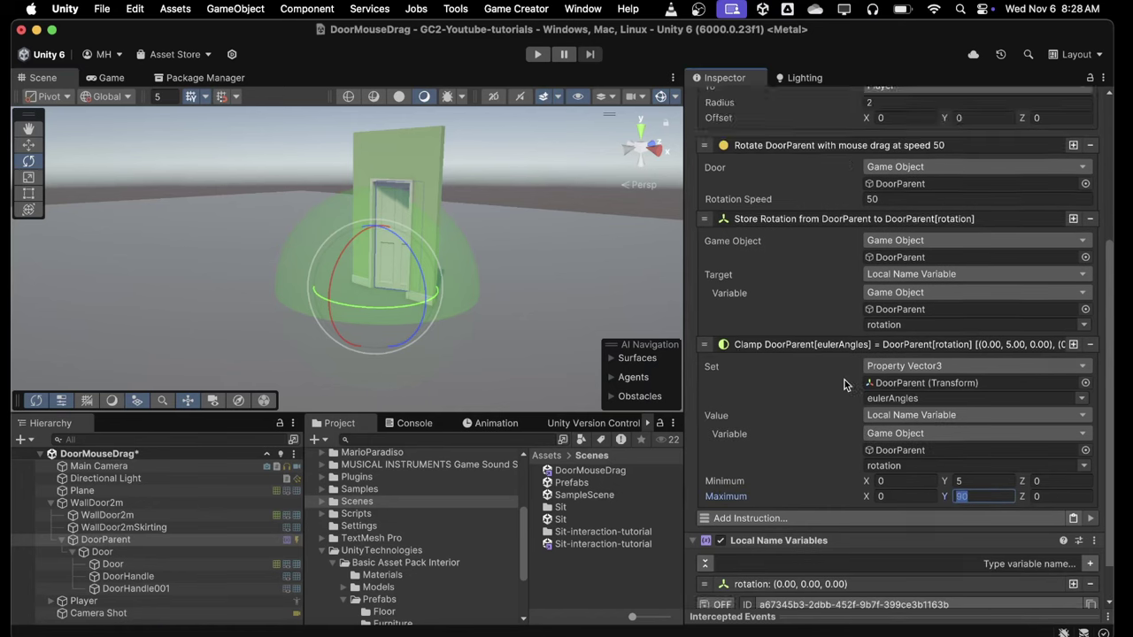
{"action": "left_click_drag", "start_coordinate": [375, 307], "coordinate": [243, 269]}
{"action": "left_click_drag", "start_coordinate": [319, 300], "coordinate": [280, 289]}
{"action": "scroll", "coordinate": [837, 509], "scroll_direction": "down", "scroll_amount": 8}
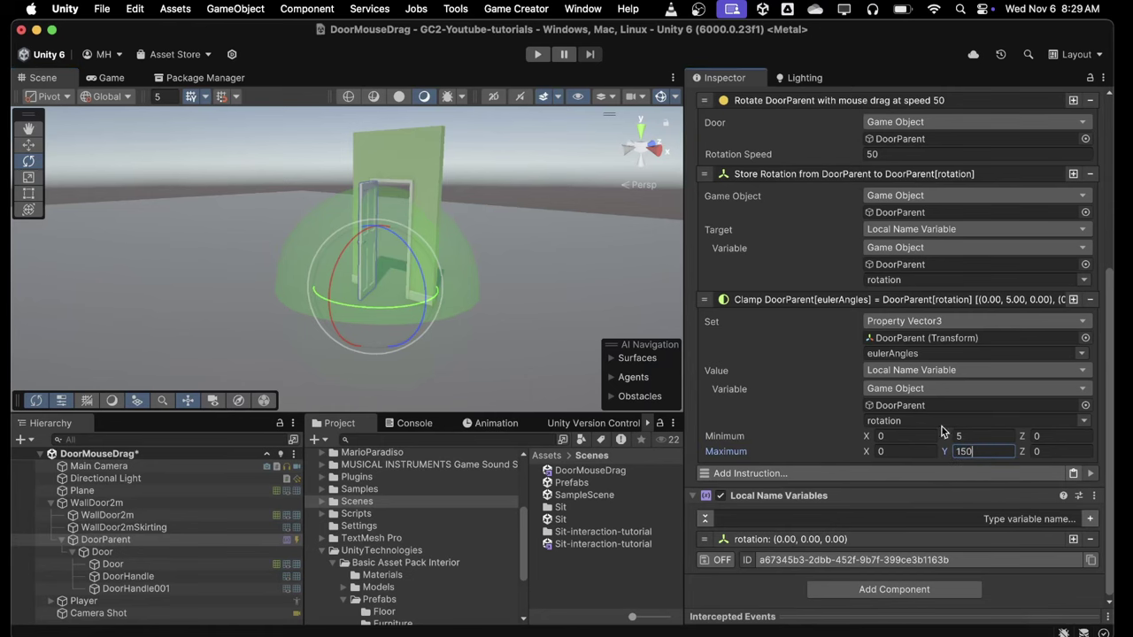
Run the scene briefly to check the door's starting pose, stop it, and set DoorParent's Y rotation to 90
{"action": "left_click", "coordinate": [534, 55]}
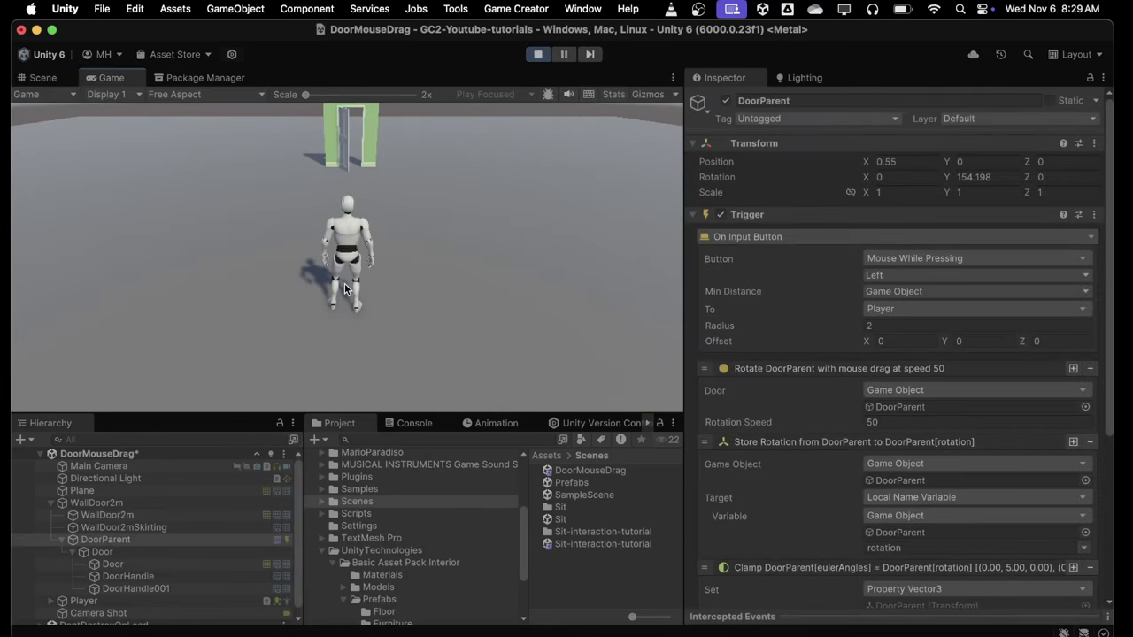
{"action": "key", "text": "w"}
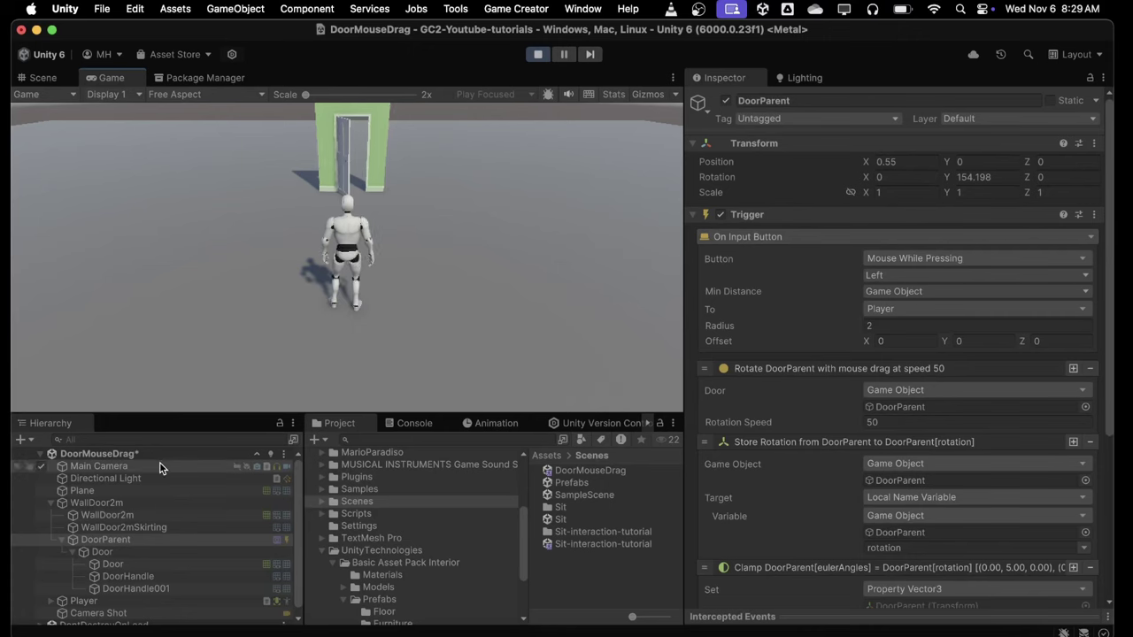
{"action": "left_click", "coordinate": [542, 55]}
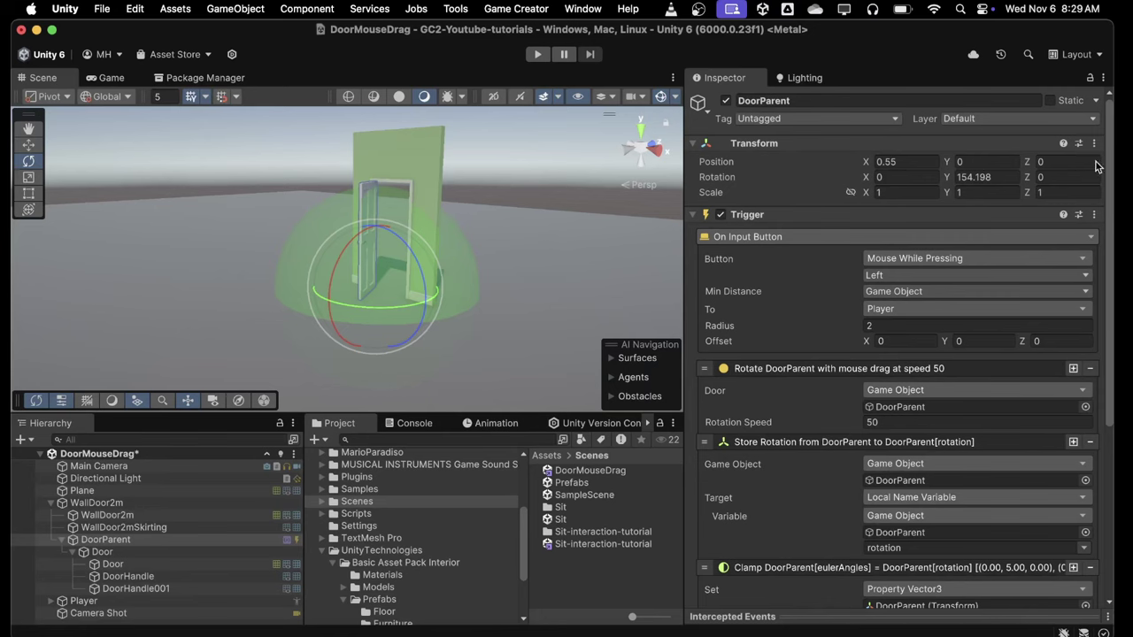
{"action": "left_click", "coordinate": [979, 177]}
{"action": "type", "text": "90"}
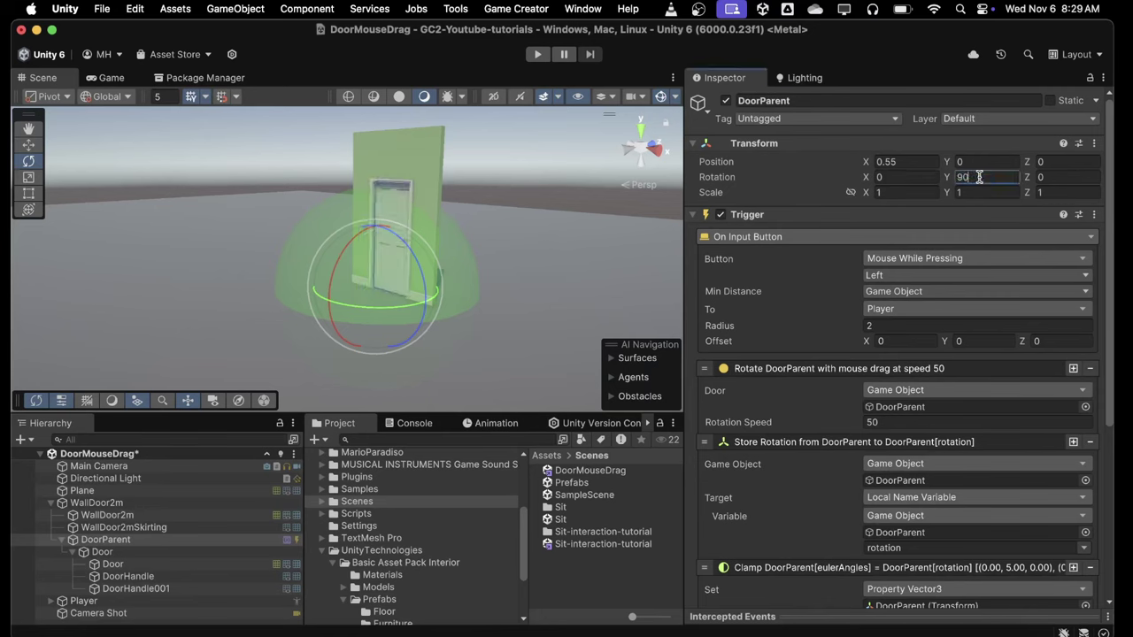
Run the scene, walk the character to the door, swing it open by mouse, and walk around the opening
{"action": "left_click", "coordinate": [538, 55]}
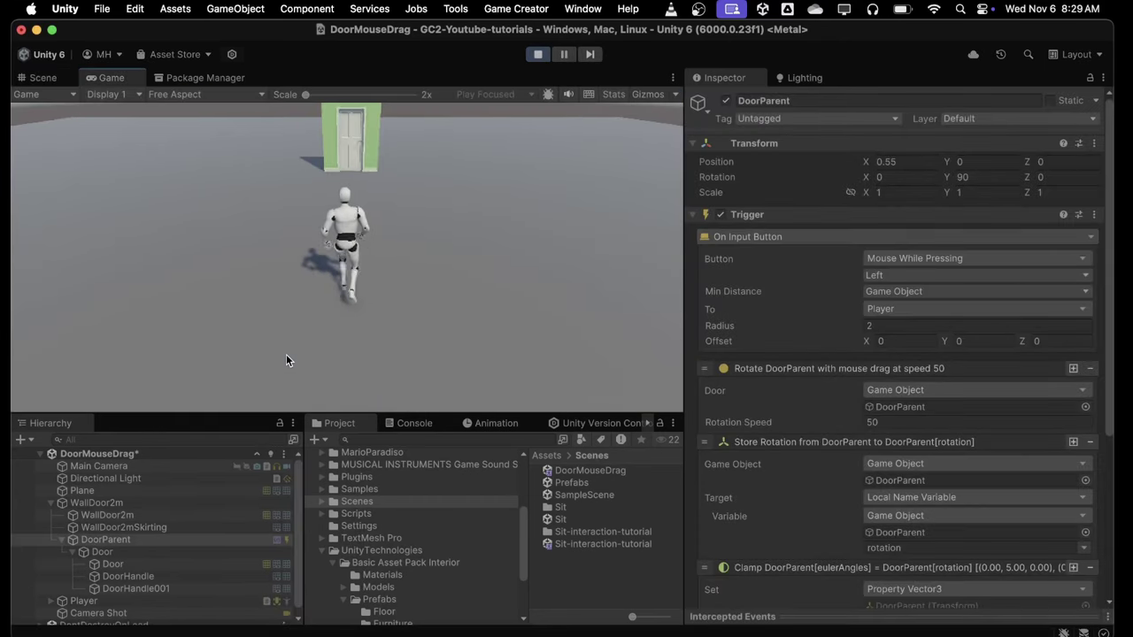
{"action": "key", "text": "w"}
{"action": "left_click_drag", "start_coordinate": [318, 254], "coordinate": [497, 287]}
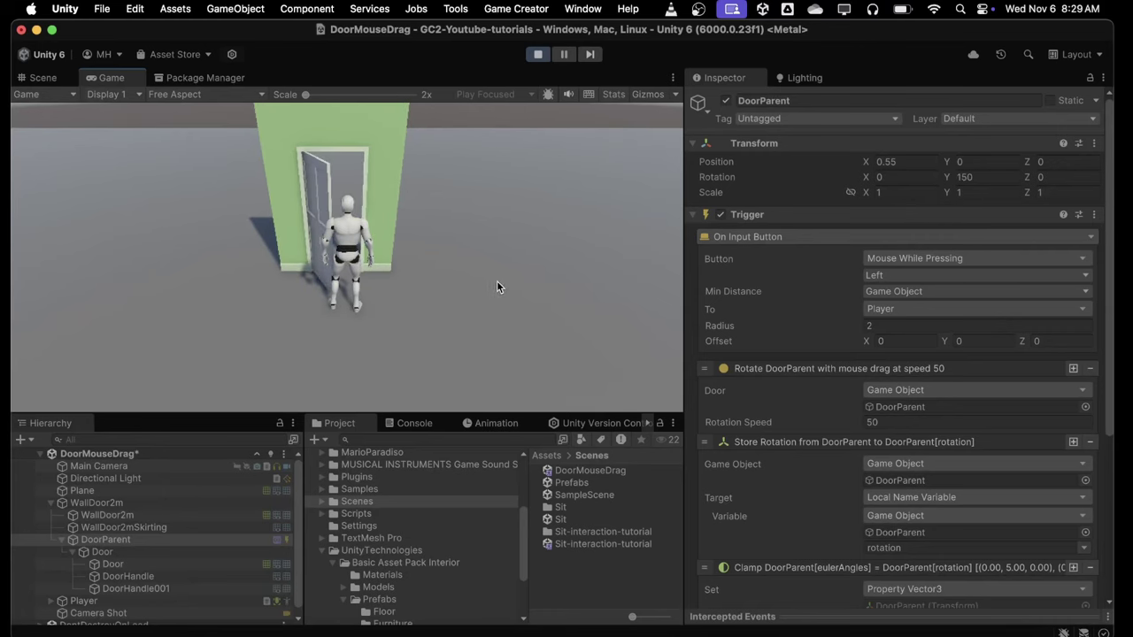
{"action": "key", "text": "w"}
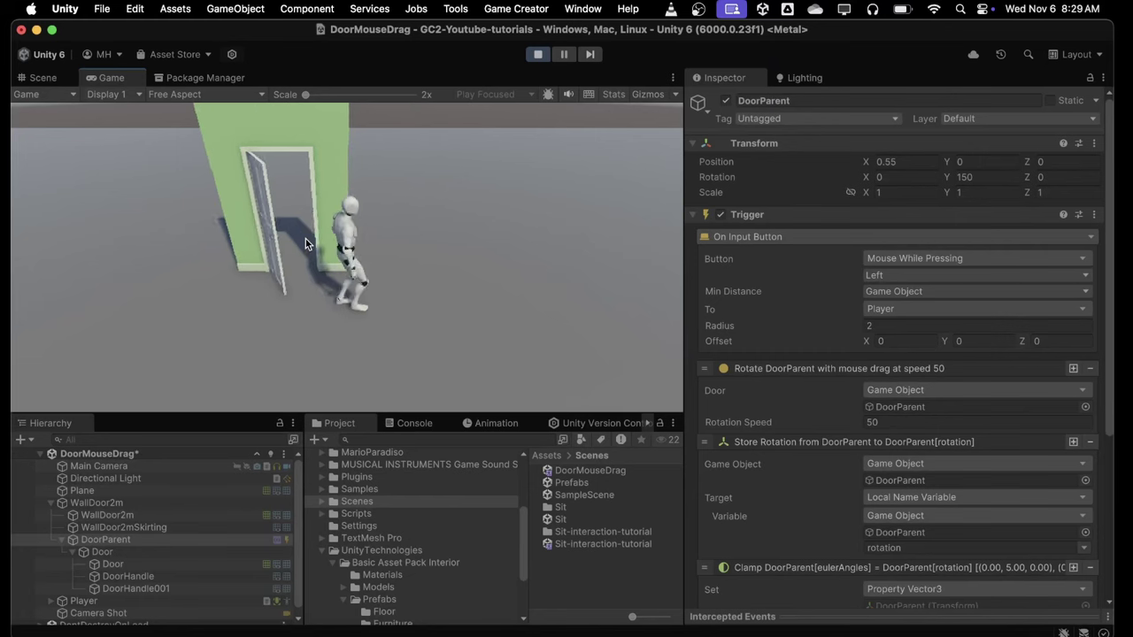
{"action": "key", "text": "s"}
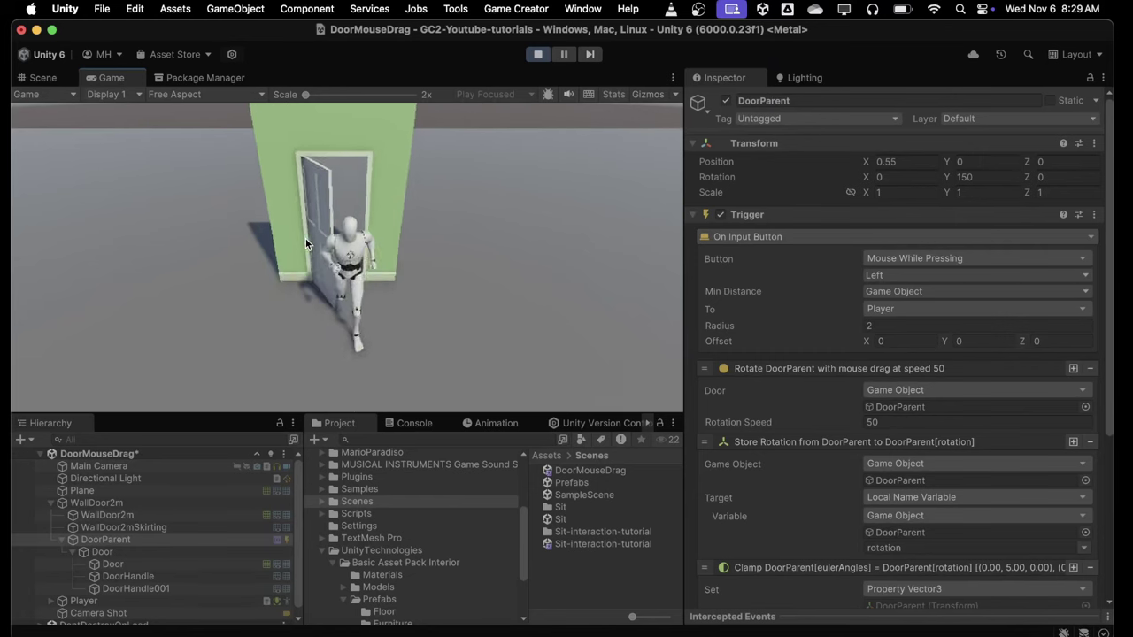
{"action": "key", "text": "w"}
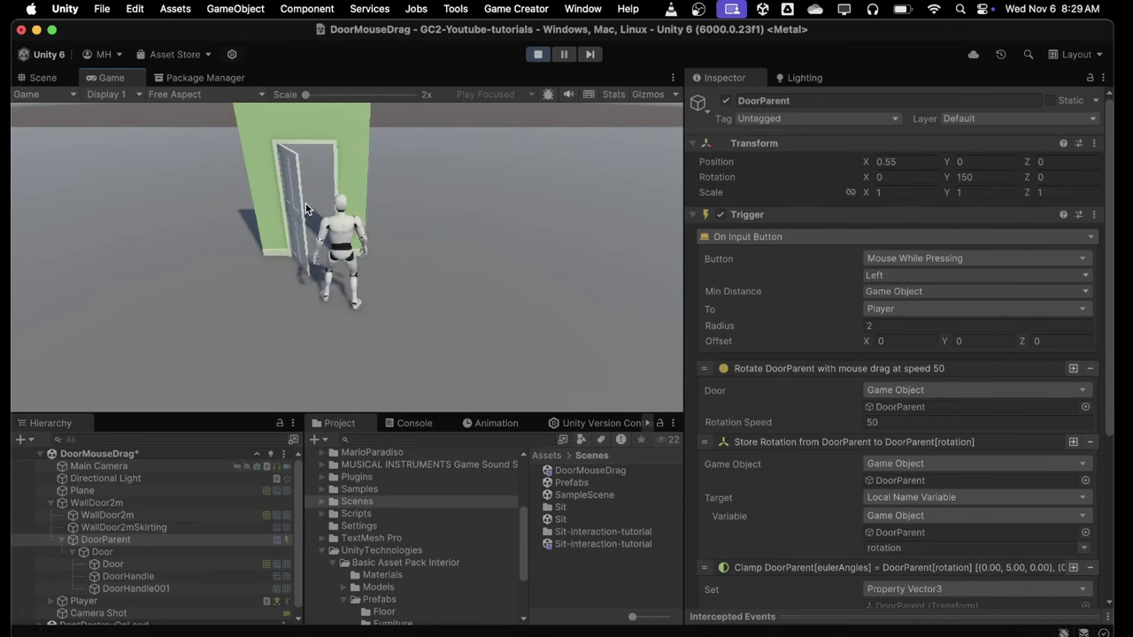
Review DoorParent's Trigger instructions, Clamp limits and rotation variable while the scene runs, and stop the run
{"action": "scroll", "coordinate": [845, 438], "scroll_direction": "down", "scroll_amount": 5}
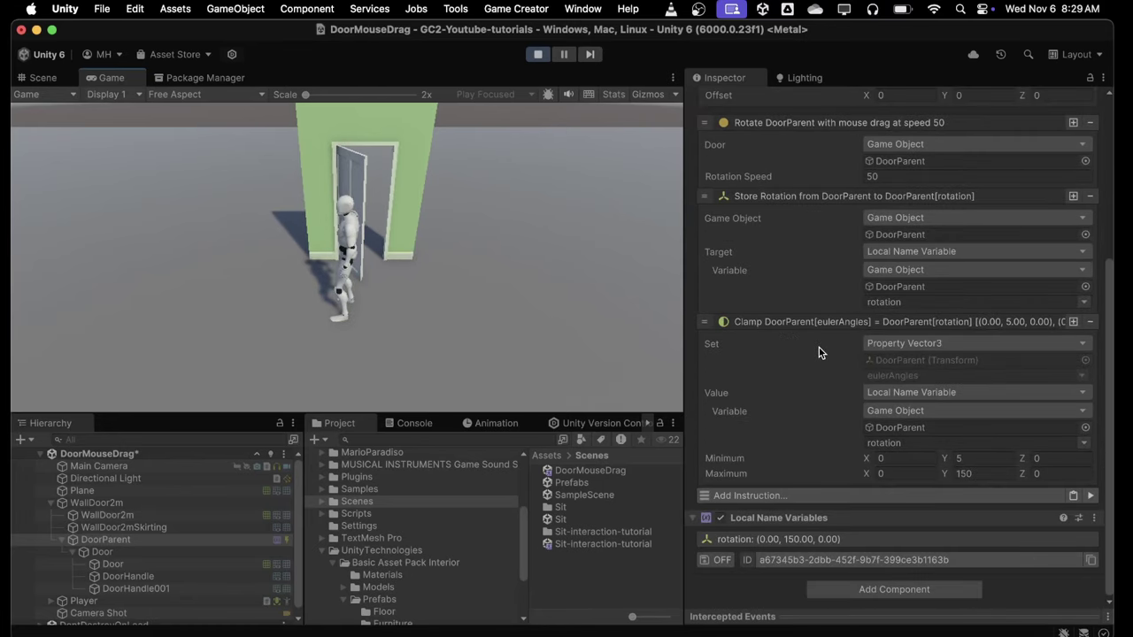
{"action": "left_click", "coordinate": [959, 457]}
{"action": "type", "text": "5"}
{"action": "key", "text": "Return"}
{"action": "left_click", "coordinate": [106, 539]}
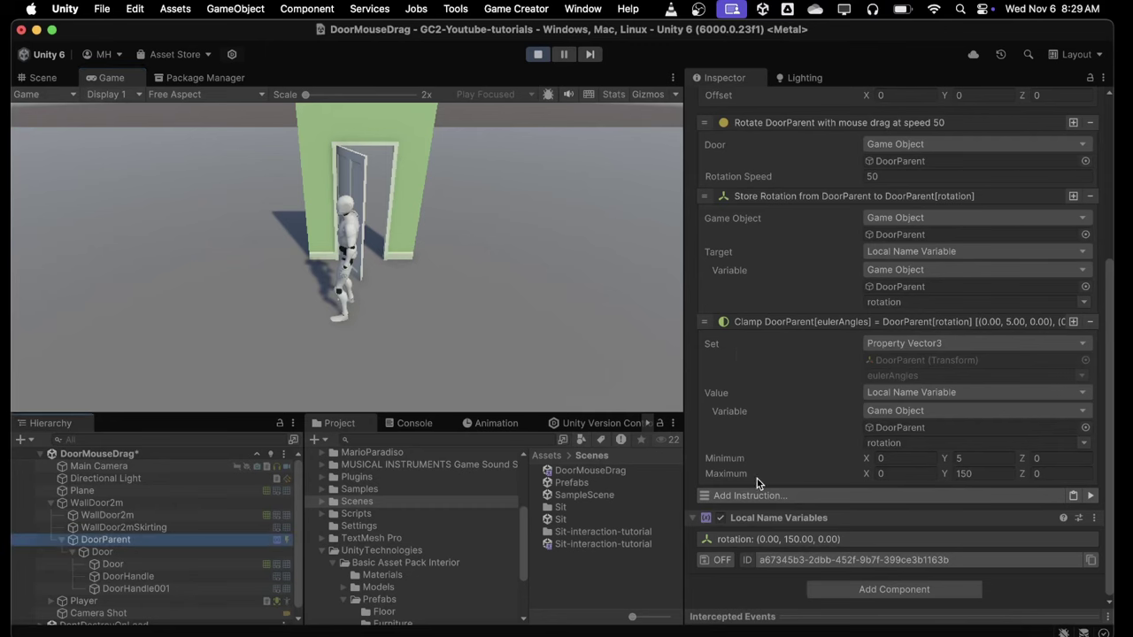
{"action": "scroll", "coordinate": [877, 364], "scroll_direction": "up", "scroll_amount": 5}
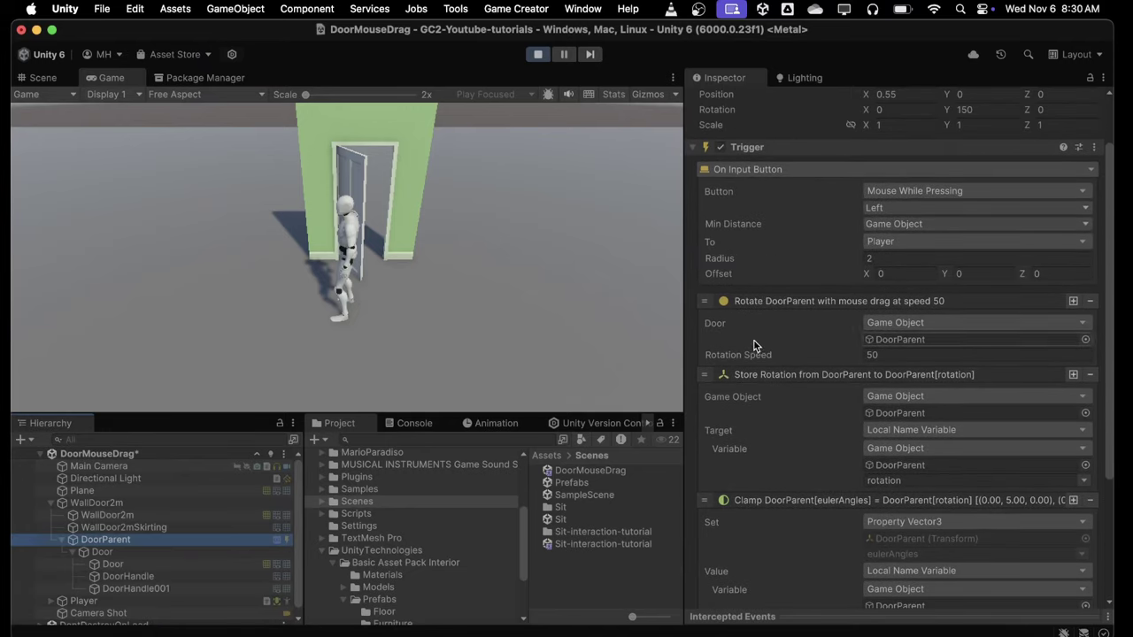
{"action": "scroll", "coordinate": [762, 337], "scroll_direction": "down", "scroll_amount": 5}
{"action": "scroll", "coordinate": [818, 318], "scroll_direction": "up", "scroll_amount": 3}
{"action": "scroll", "coordinate": [818, 319], "scroll_direction": "up", "scroll_amount": 4}
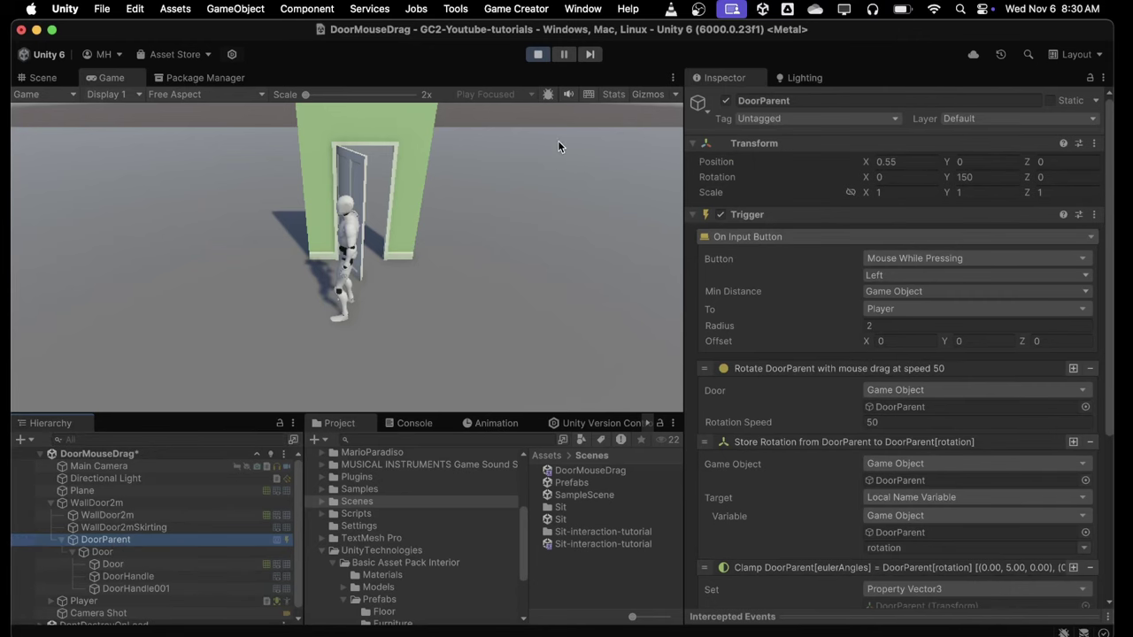
{"action": "left_click", "coordinate": [534, 54]}
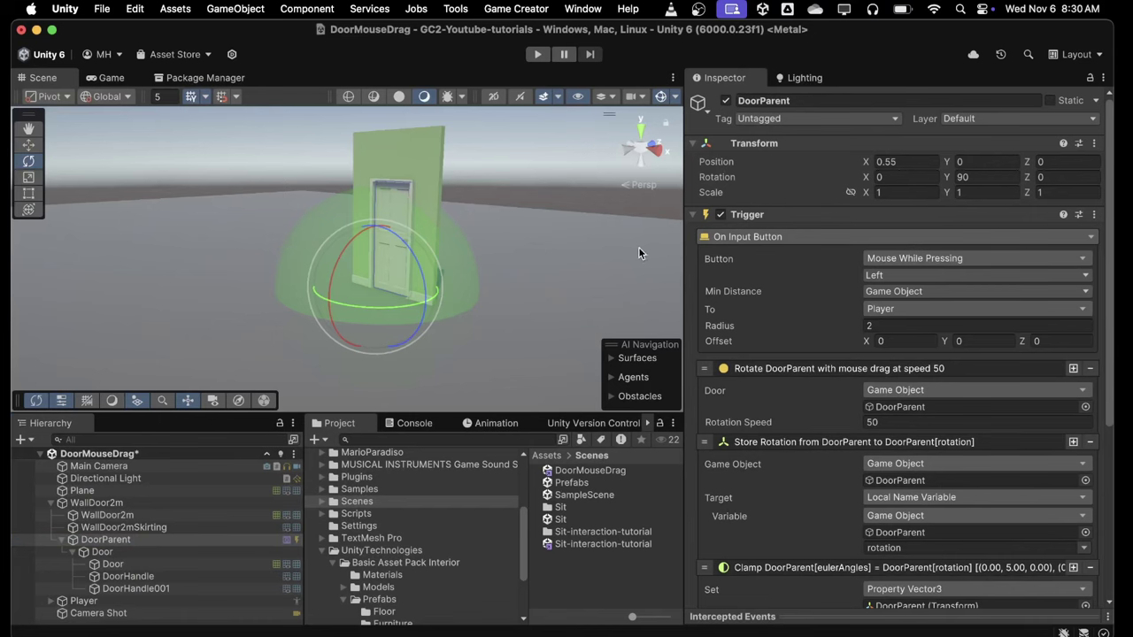
Inspect the transforms of the Door object under DoorParent and its Door mesh child, and reselect DoorParent
{"action": "left_click", "coordinate": [102, 552]}
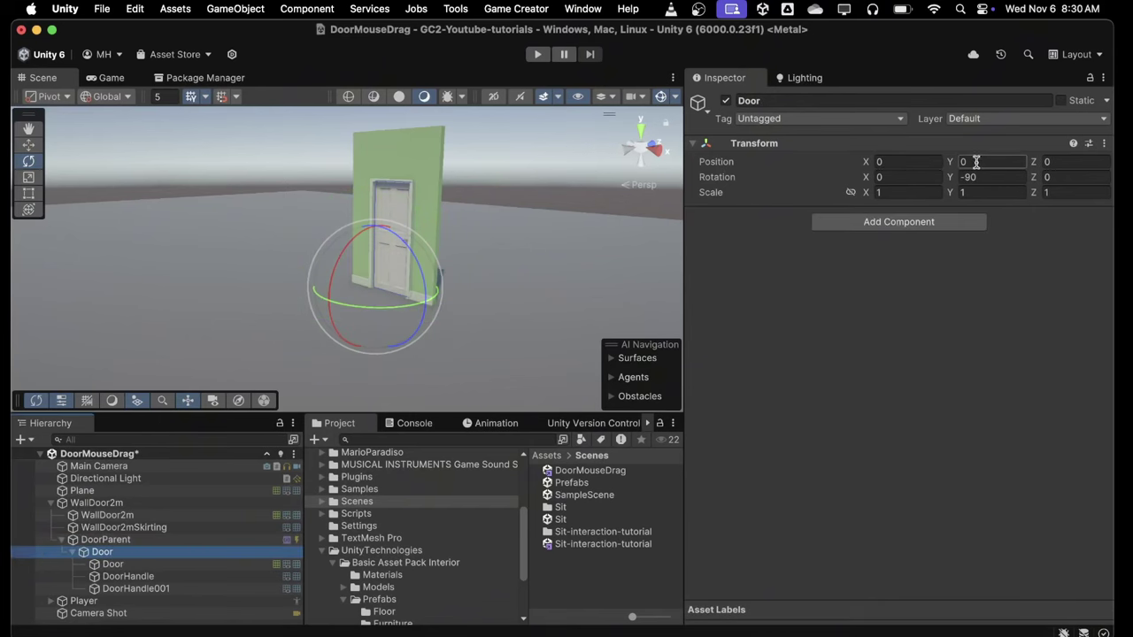
{"action": "left_click", "coordinate": [113, 567]}
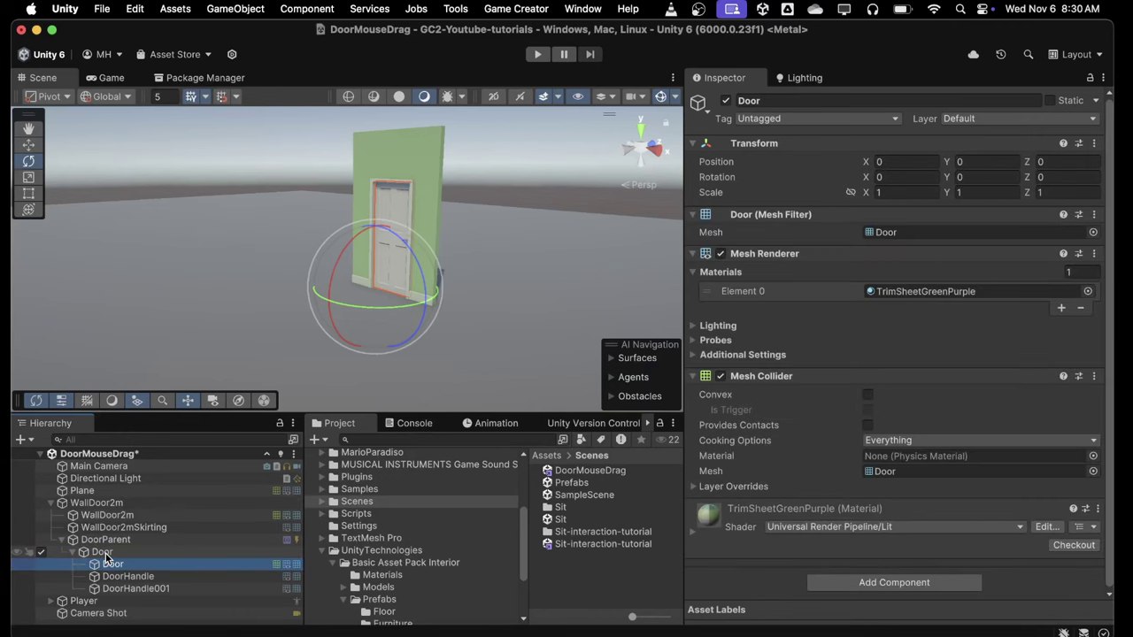
{"action": "left_click", "coordinate": [107, 553]}
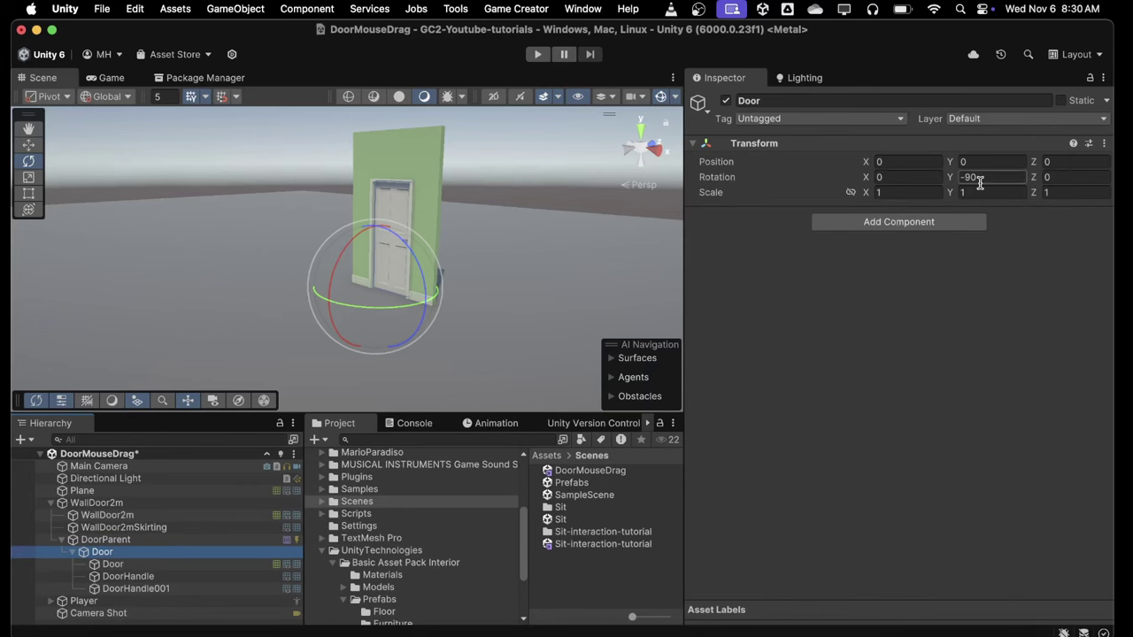
{"action": "left_click", "coordinate": [99, 539]}
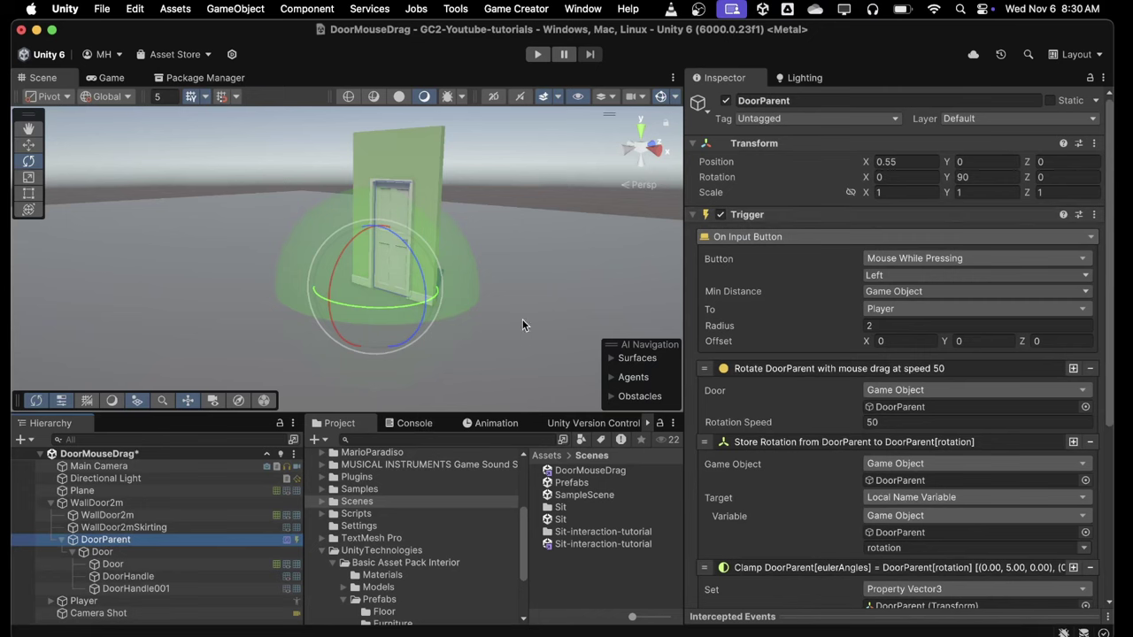
Rotate DoorParent about its Y axis to about 109 degrees in the scene view, and review its Trigger instructions and Clamp limits
{"action": "left_click_drag", "start_coordinate": [346, 316], "coordinate": [261, 400]}
{"action": "left_click_drag", "start_coordinate": [451, 370], "coordinate": [327, 390]}
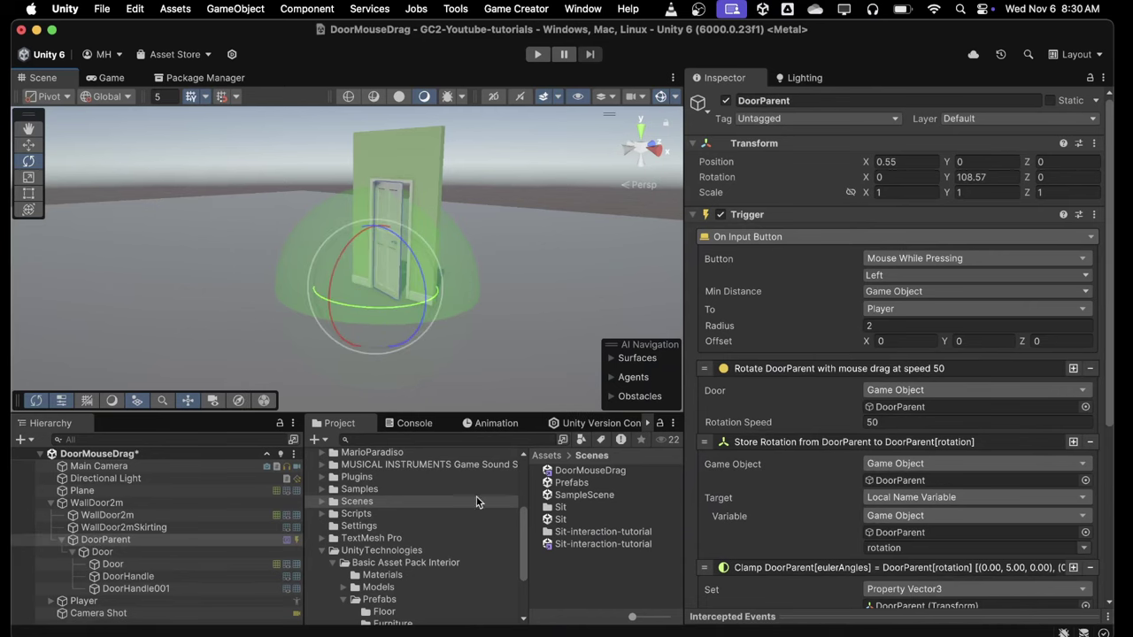
{"action": "scroll", "coordinate": [817, 450], "scroll_direction": "down", "scroll_amount": 5}
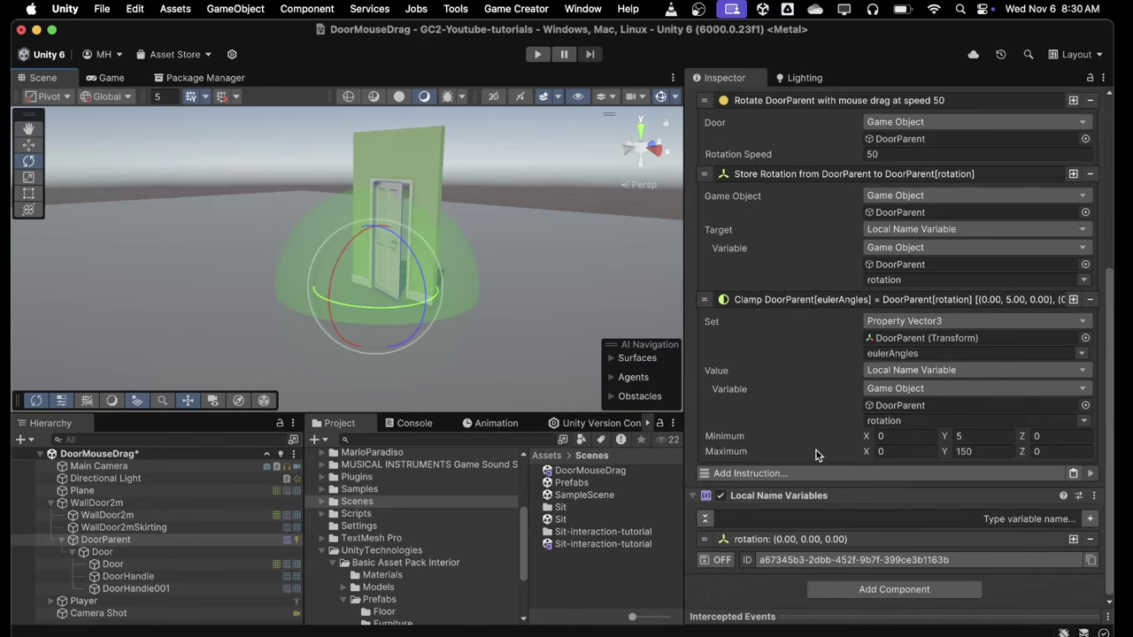
{"action": "scroll", "coordinate": [788, 404], "scroll_direction": "up", "scroll_amount": 5}
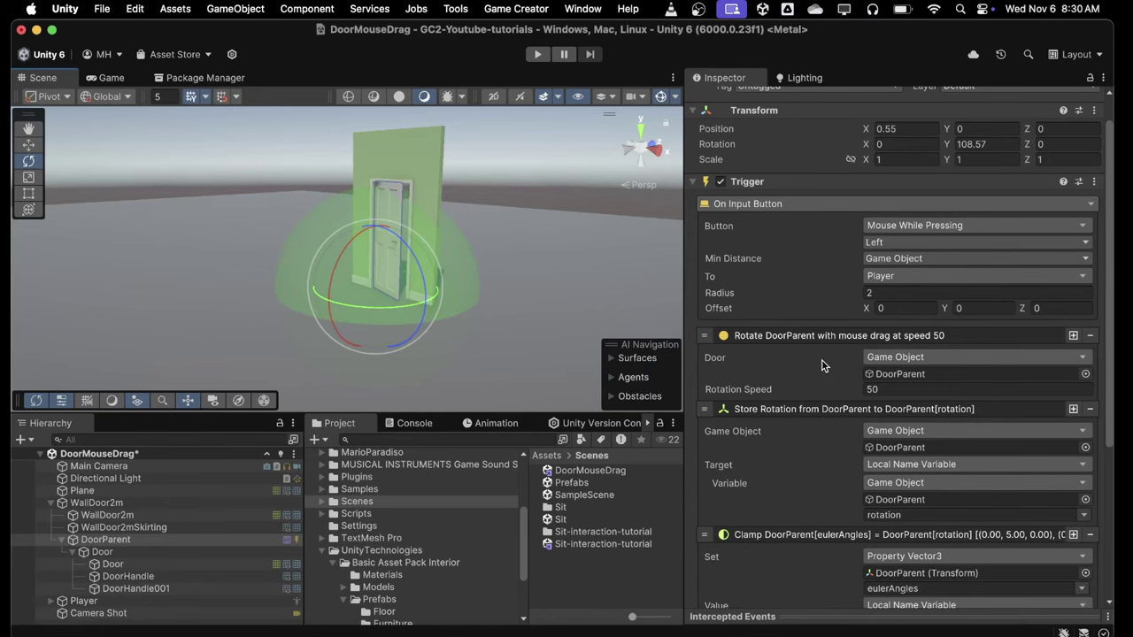
{"action": "scroll", "coordinate": [822, 366], "scroll_direction": "down", "scroll_amount": 5}
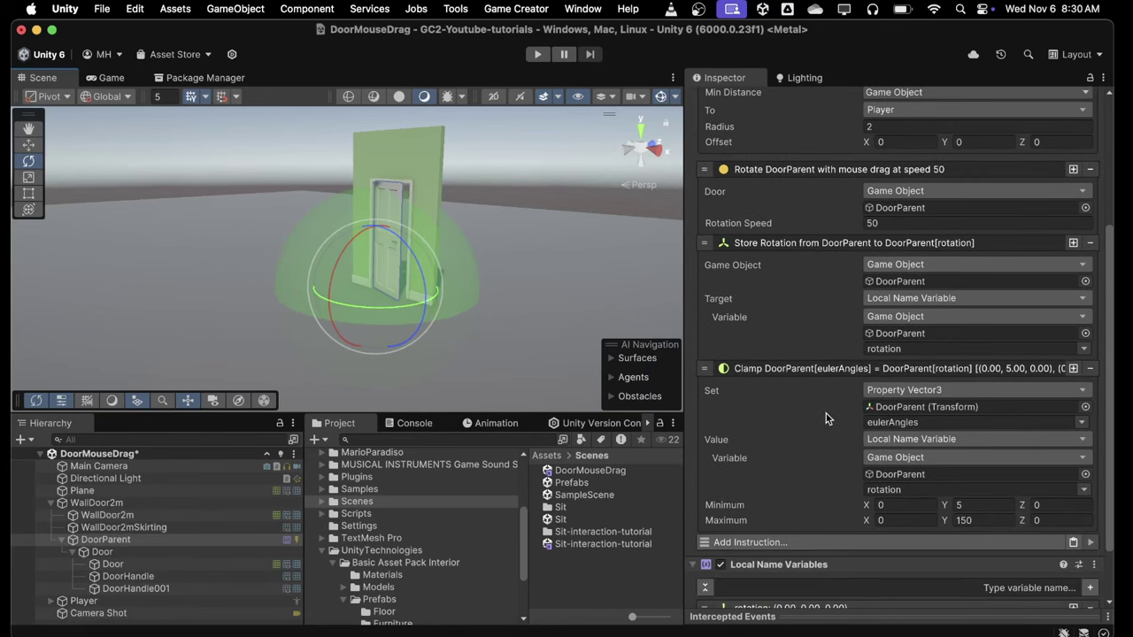